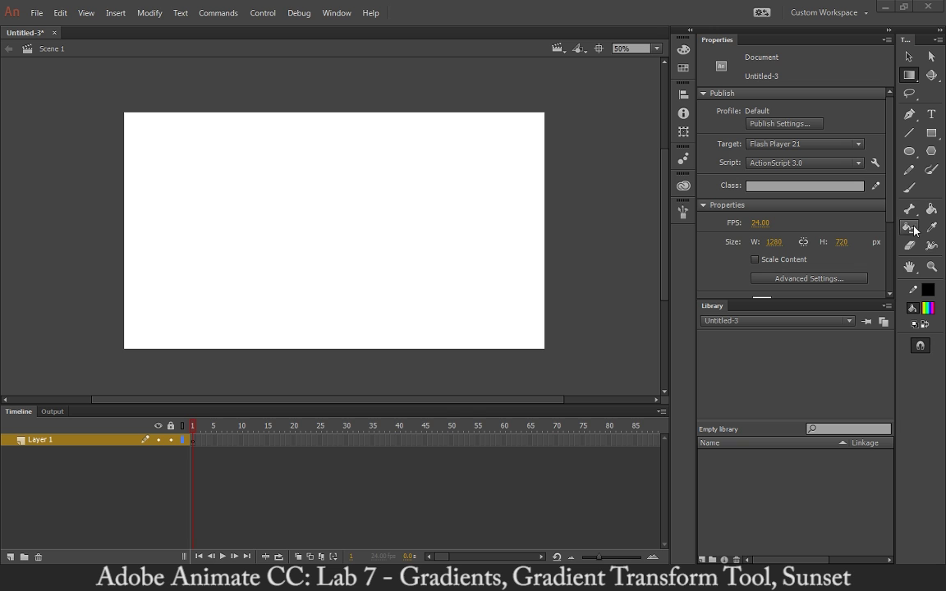
Set up the Rectangle tool with the rainbow linear gradient swatch as its fill
key(r)
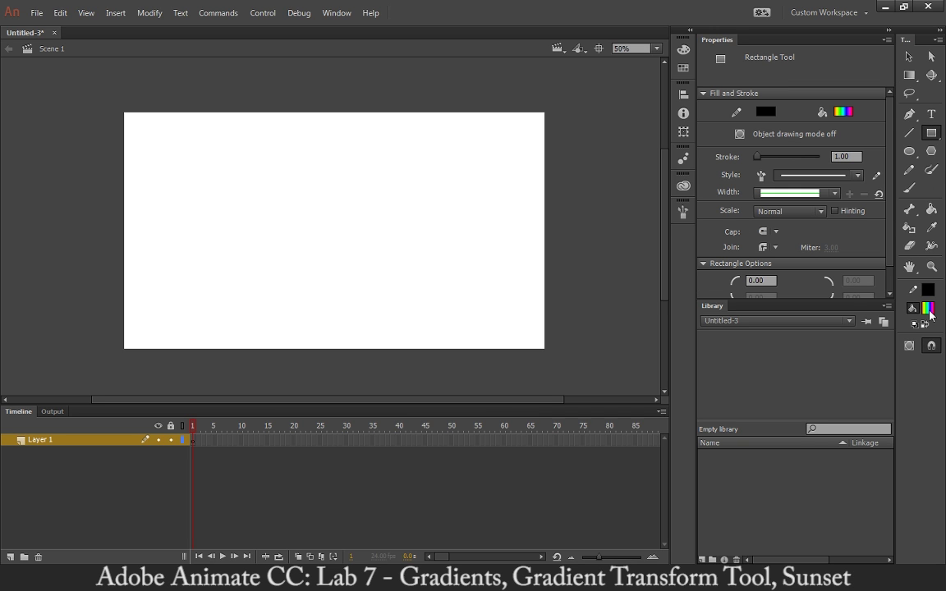
click(929, 310)
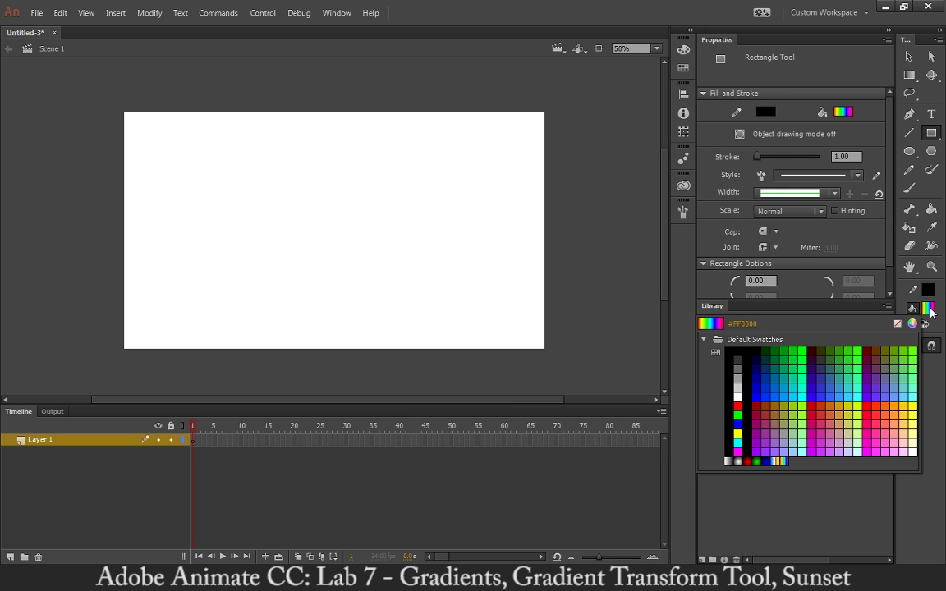
click(780, 462)
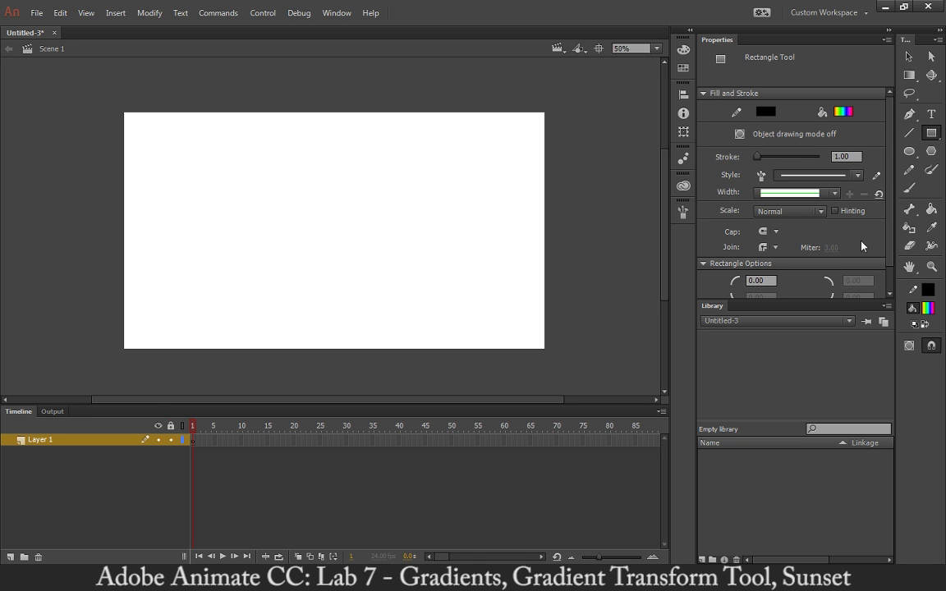
Rename Layer 1 as Linear Gradient
double_click(41, 441)
text(Linear)
key(Return)
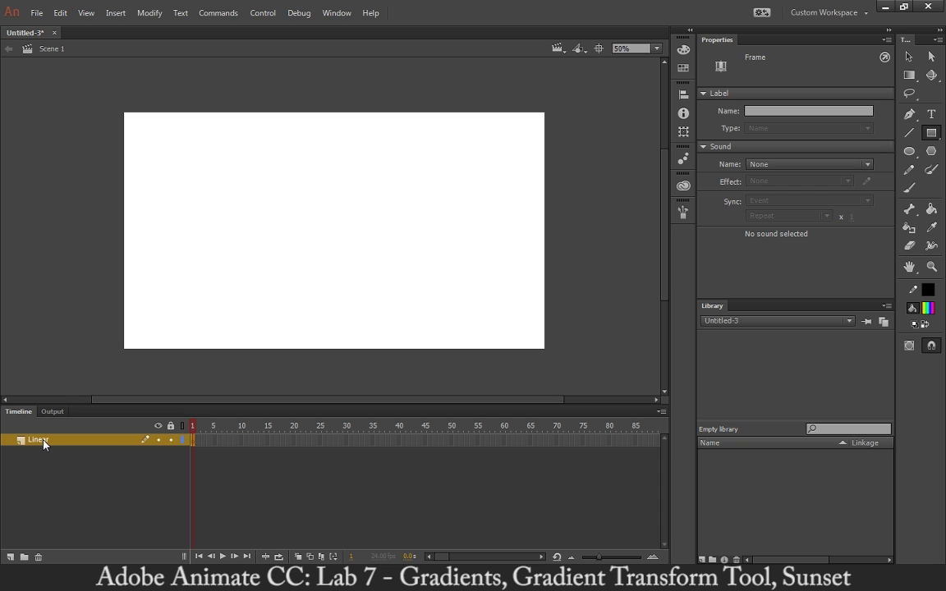
double_click(41, 441)
text(Linear Gr)
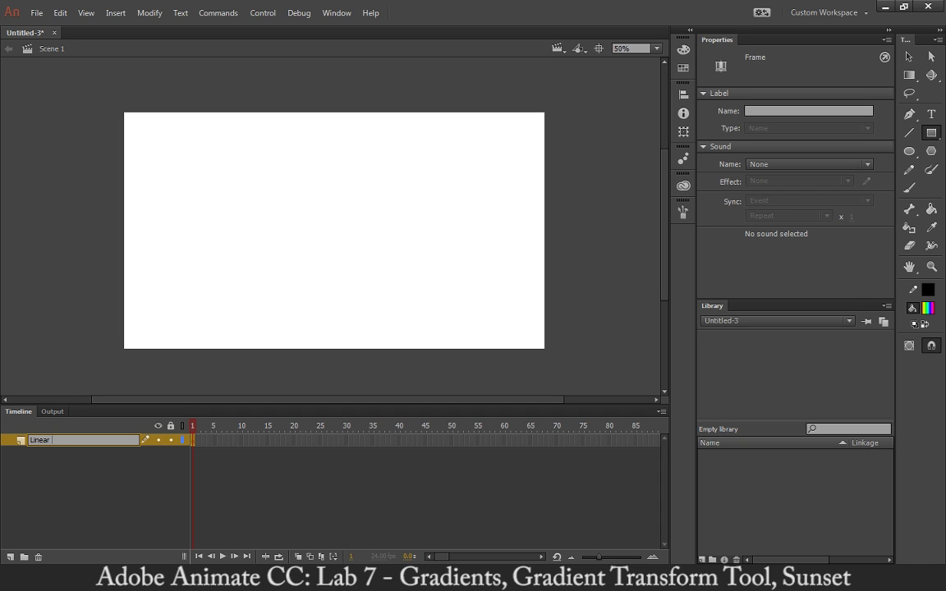
text(adient)
key(Return)
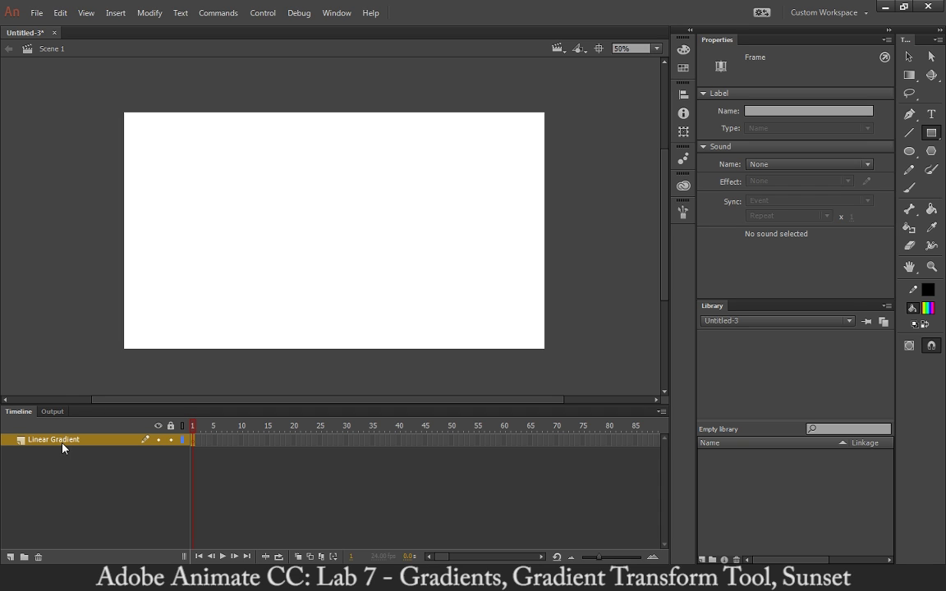
Draw a rectangle about 1362 by 780 px with the rainbow gradient fill so that it extends slightly past every stage edge
click(928, 308)
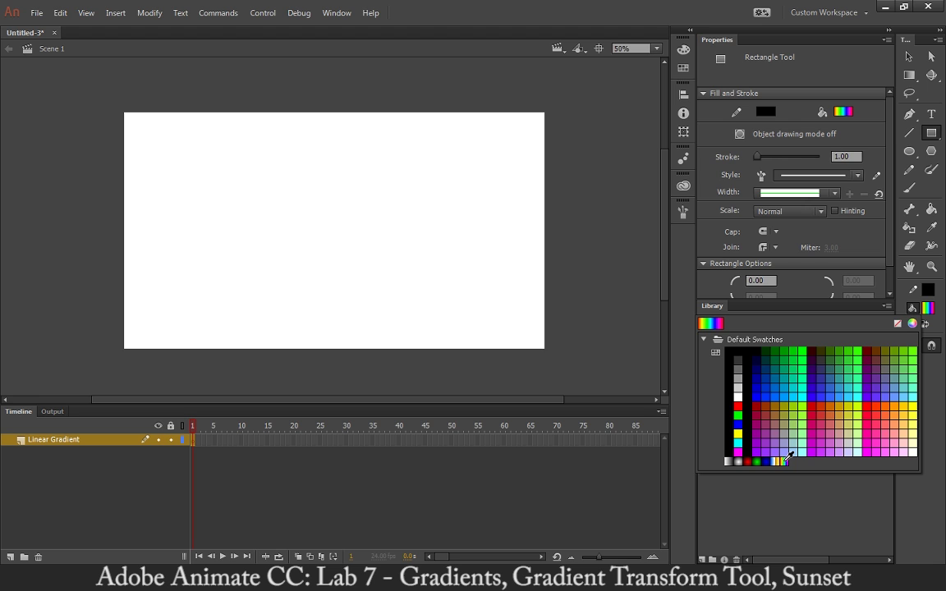
click(784, 461)
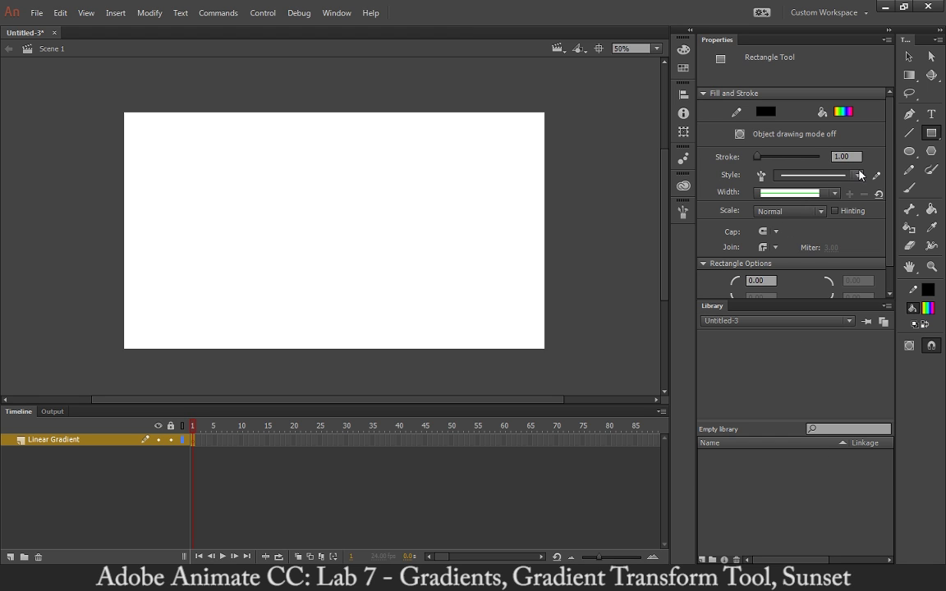
click(927, 309)
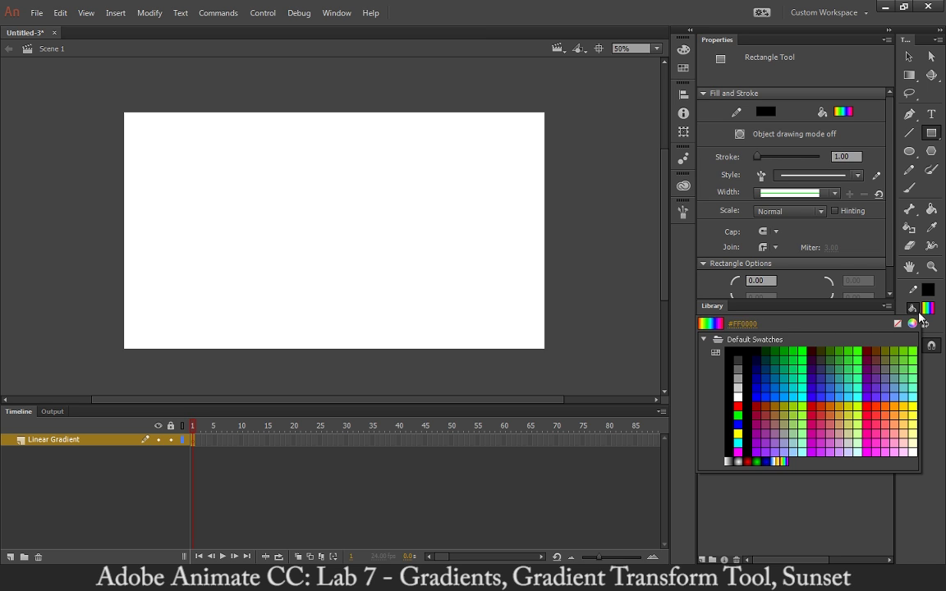
click(837, 271)
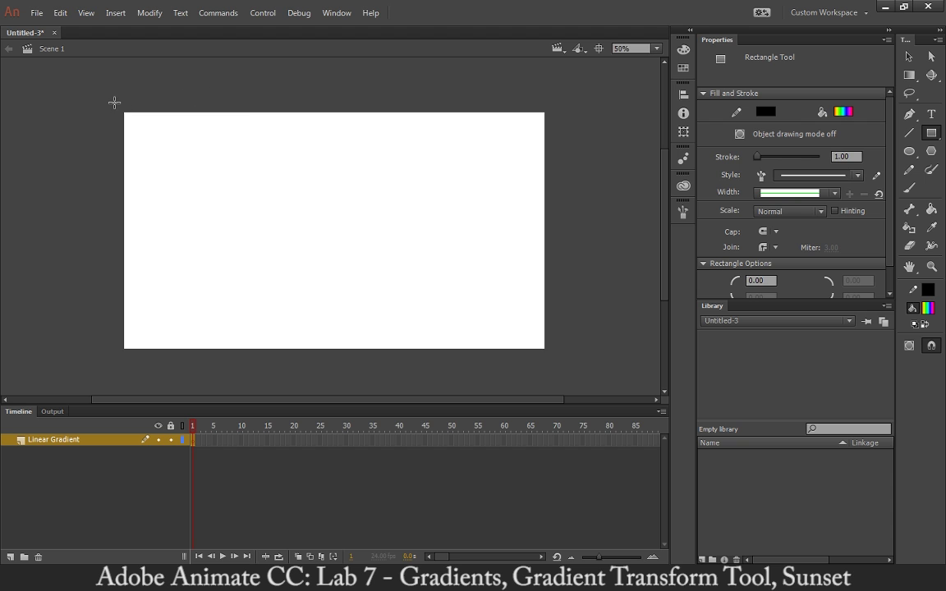
drag(112, 104, 558, 360)
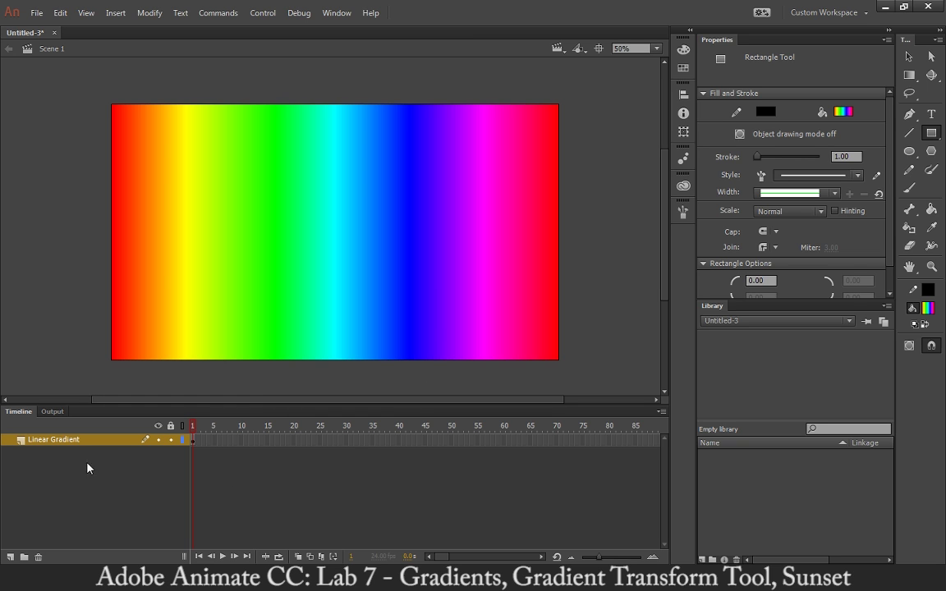
Add a new layer beneath the Linear Gradient layer and name it Night_Sky
click(9, 557)
drag(51, 444, 46, 456)
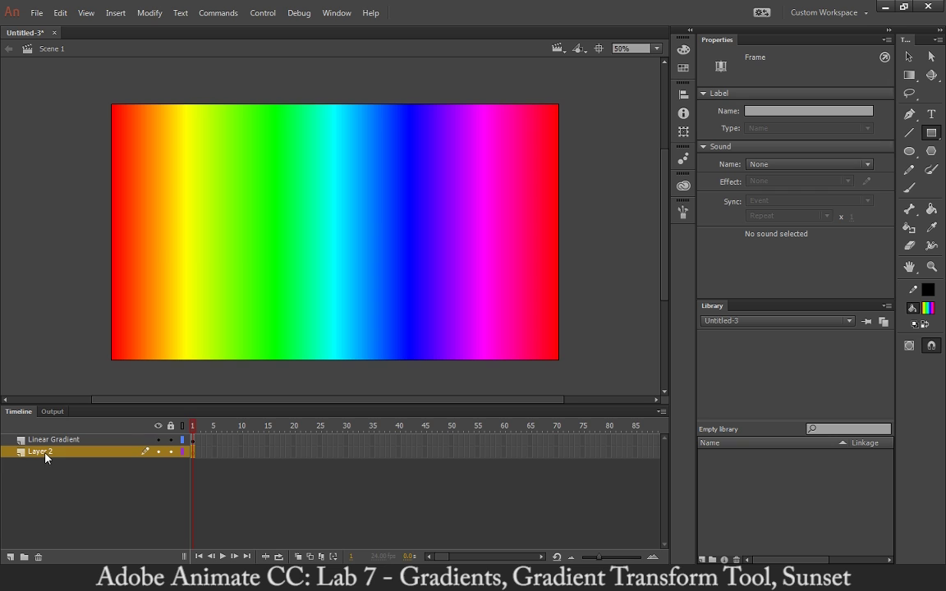
double_click(43, 451)
text(Night_Sky)
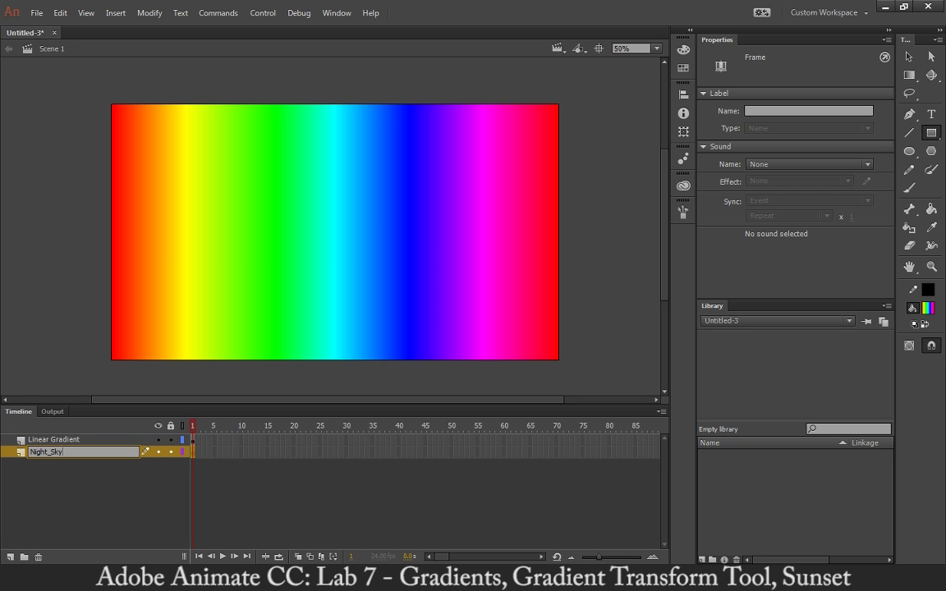
key(Return)
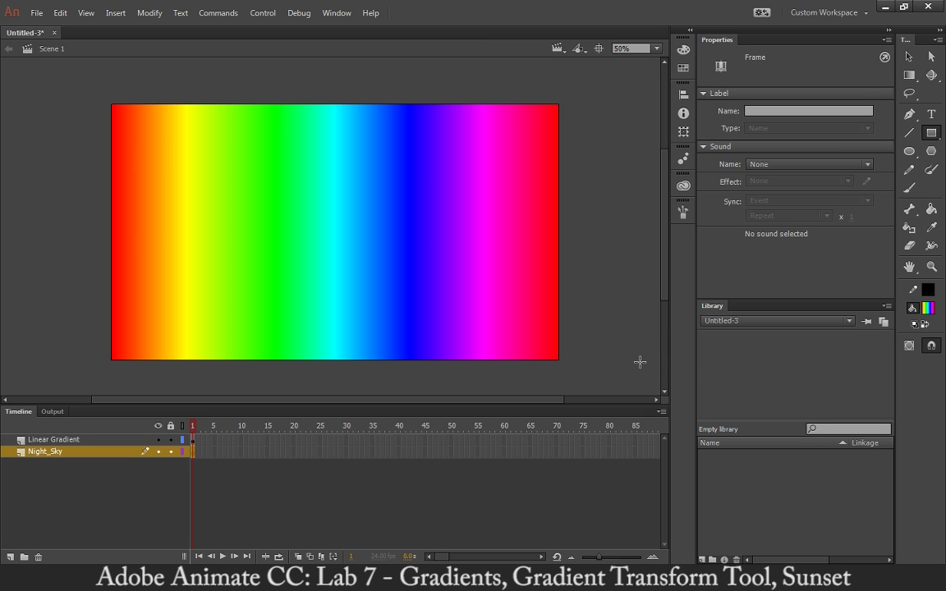
Lock the Night_Sky layer and rotate the rectangle's rainbow fill a quarter turn counterclockwise with the Gradient Transform tool
click(99, 441)
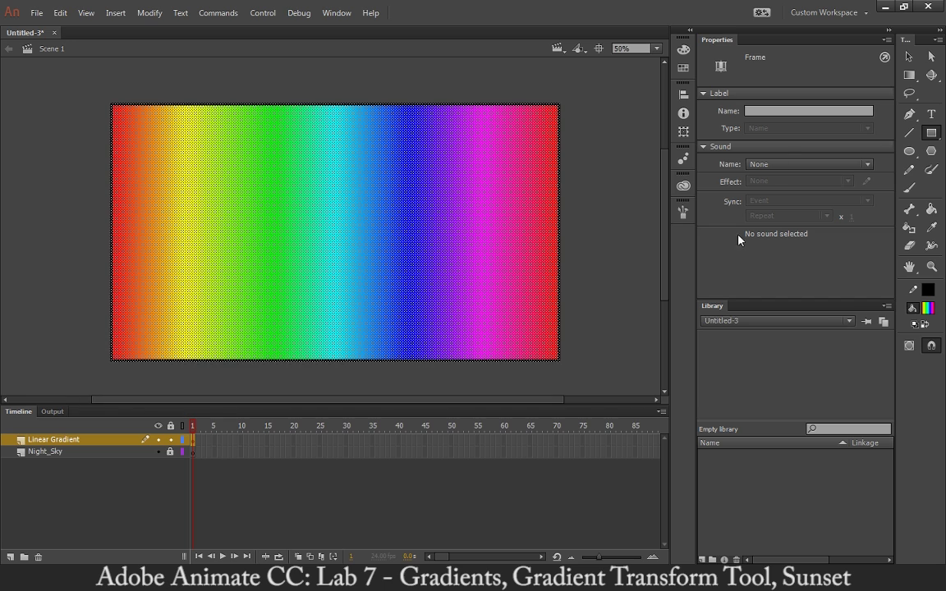
click(910, 75)
click(822, 85)
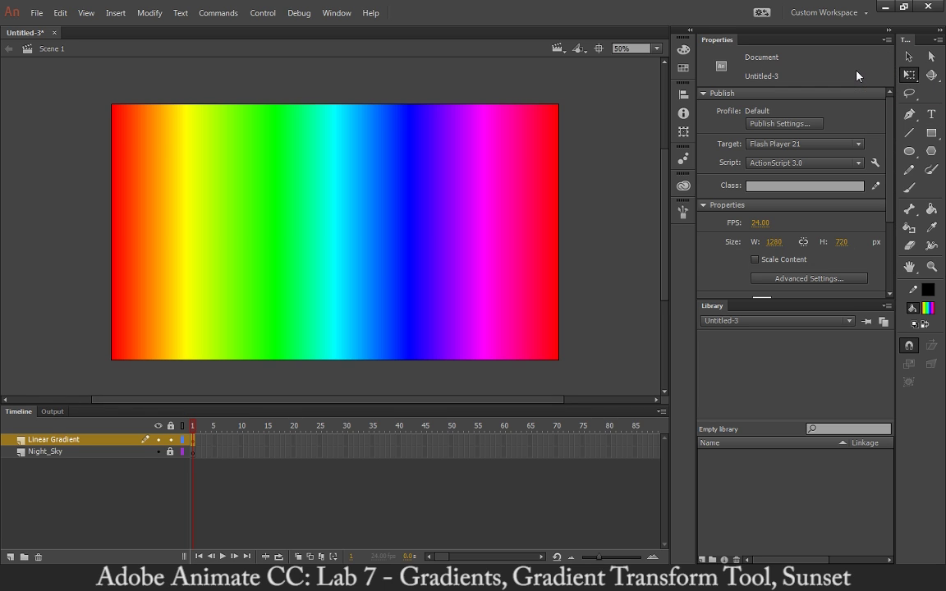
click(911, 77)
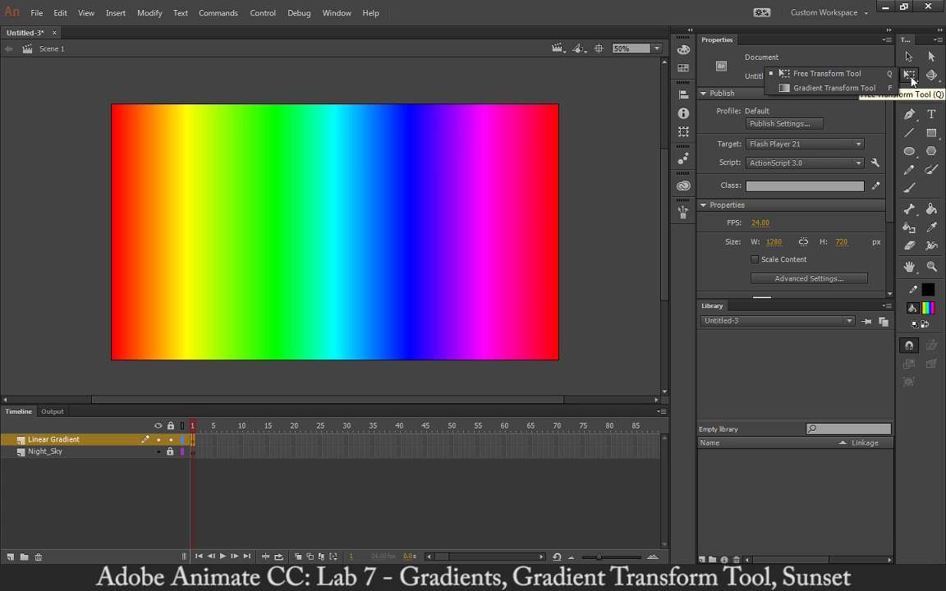
click(865, 89)
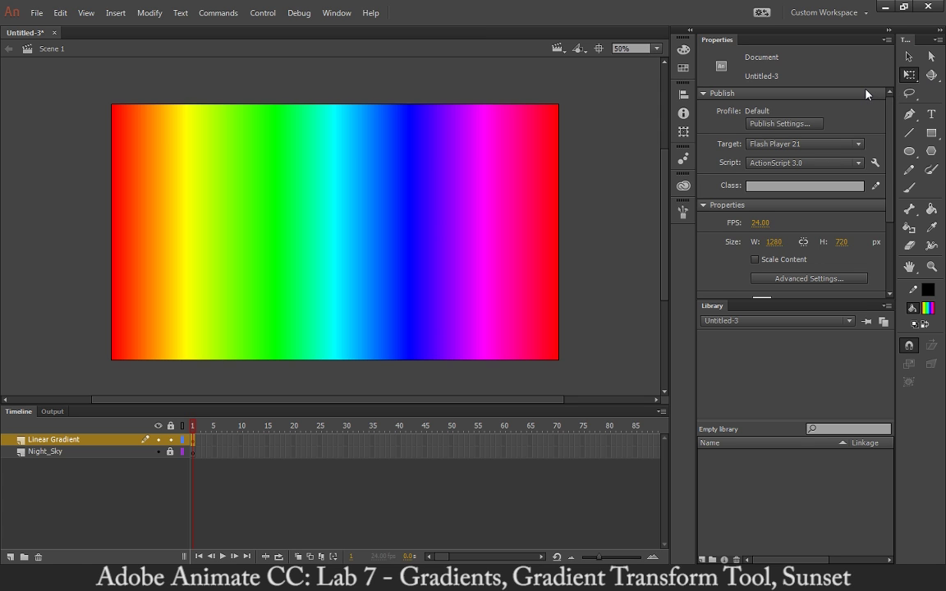
click(392, 214)
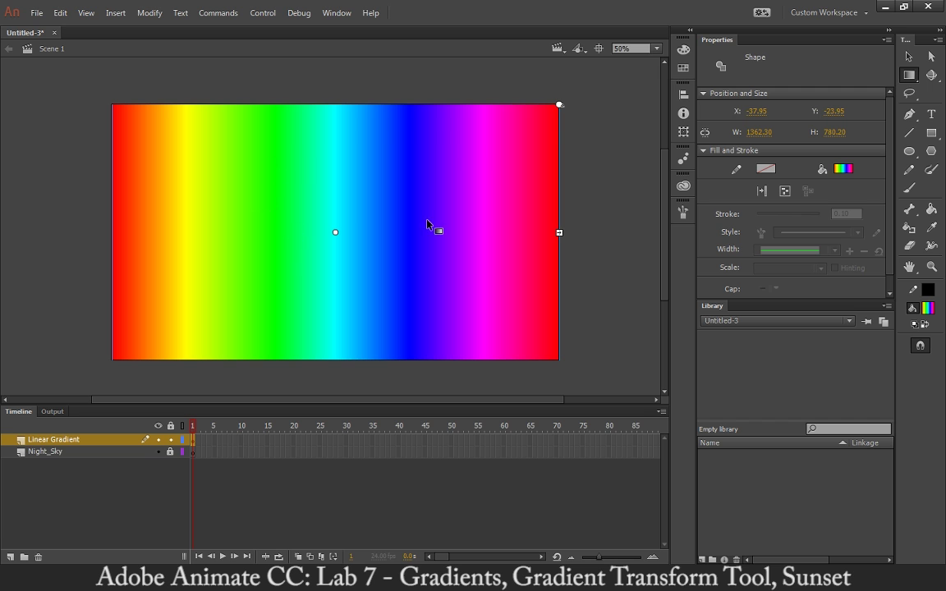
drag(561, 105, 276, 115)
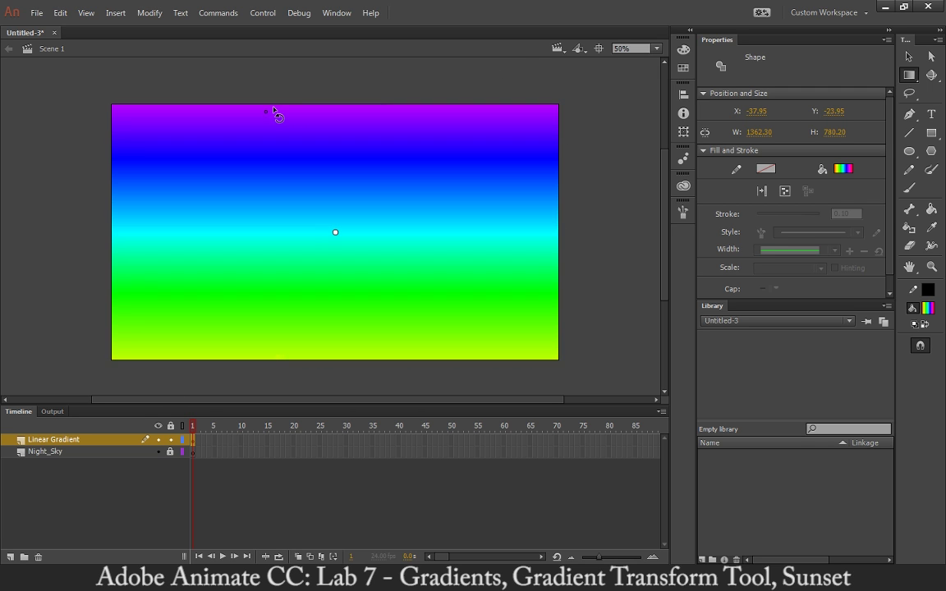
Shrink the rotated gradient vertically until its bounds lie just outside the rectangle's upper and lower edges, keeping it centred
key(q)
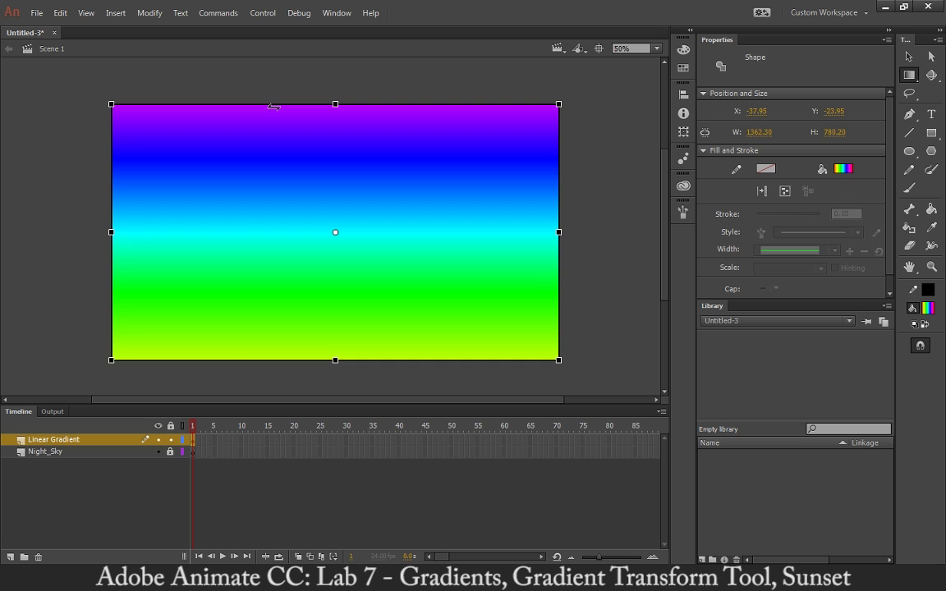
key(ctrl+minus)
key(f)
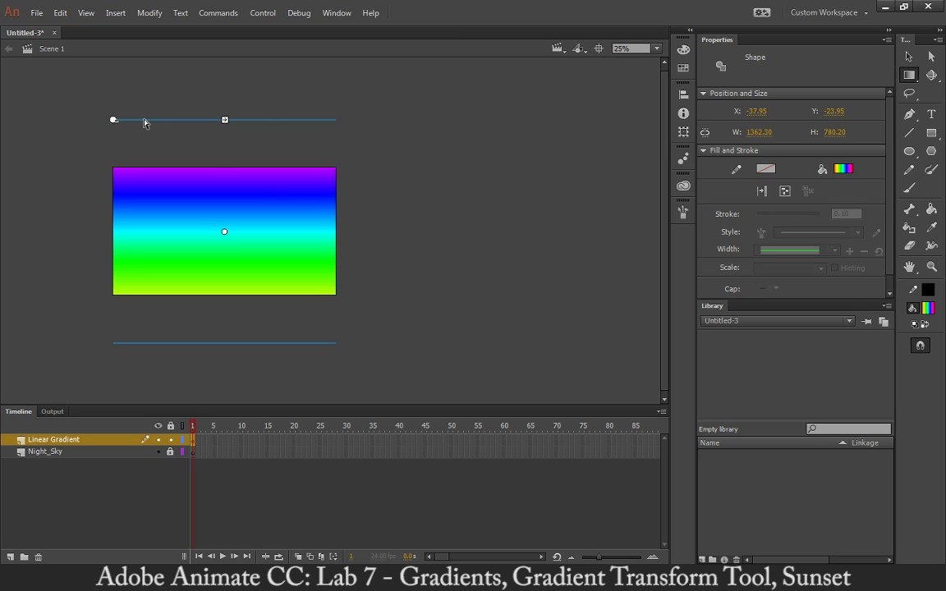
drag(115, 121, 153, 105)
drag(224, 119, 216, 148)
mouse_move(221, 232)
mouse_down()
mouse_move(307, 207)
mouse_move(239, 289)
mouse_move(214, 218)
mouse_up()
click(376, 192)
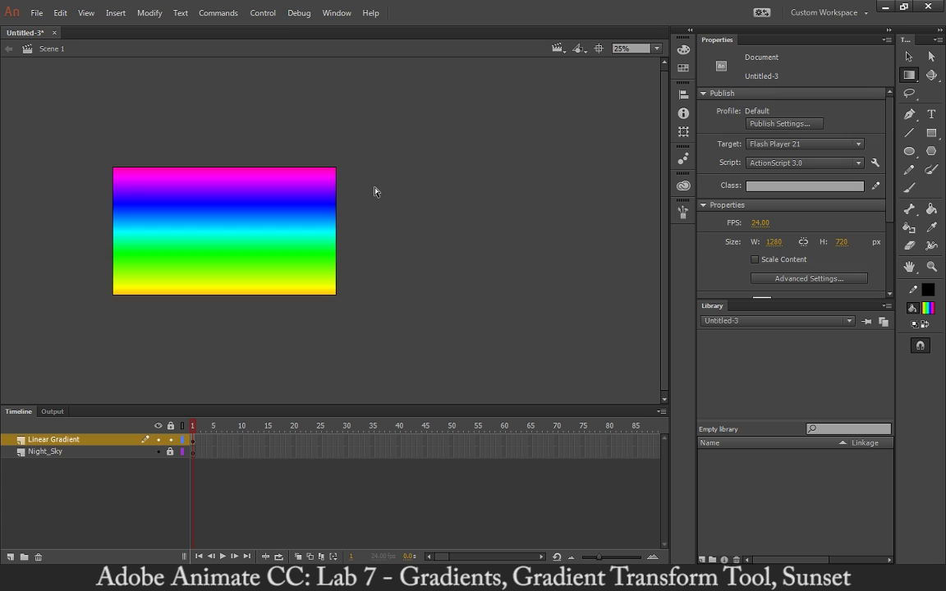
Test an orange stop on the rectangle's gradient, discard it along with the cyan and green stops, and move the blue stop to the start
click(262, 238)
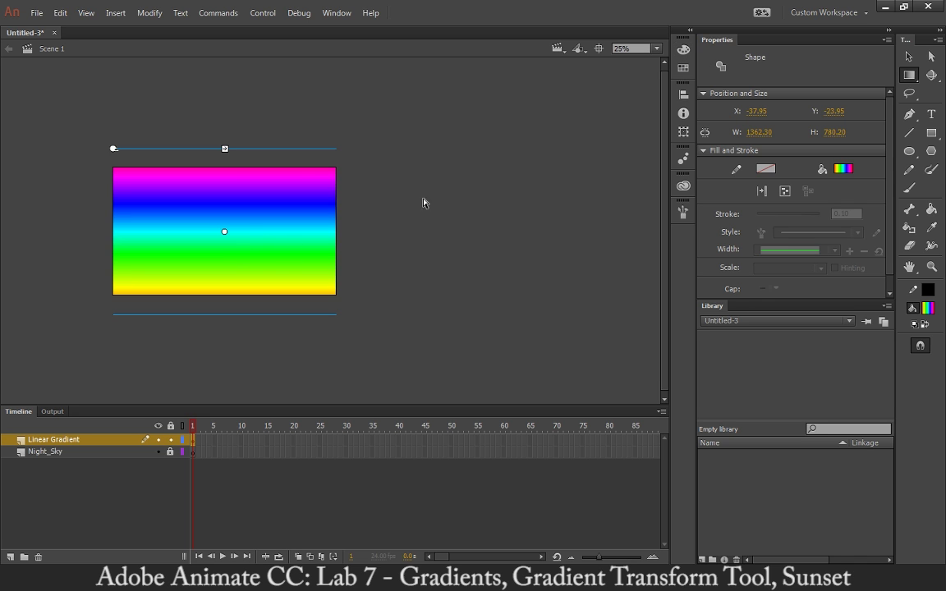
click(682, 51)
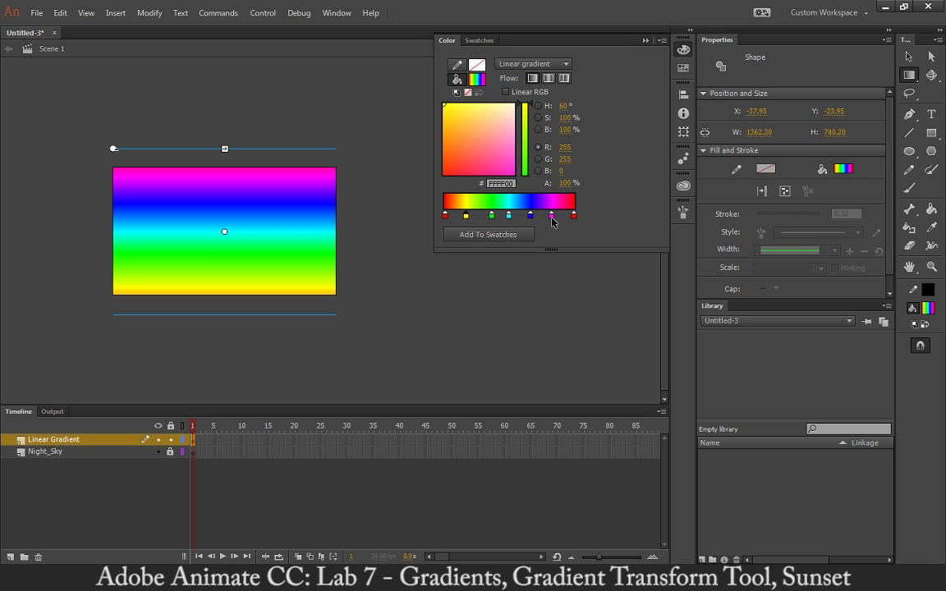
click(455, 215)
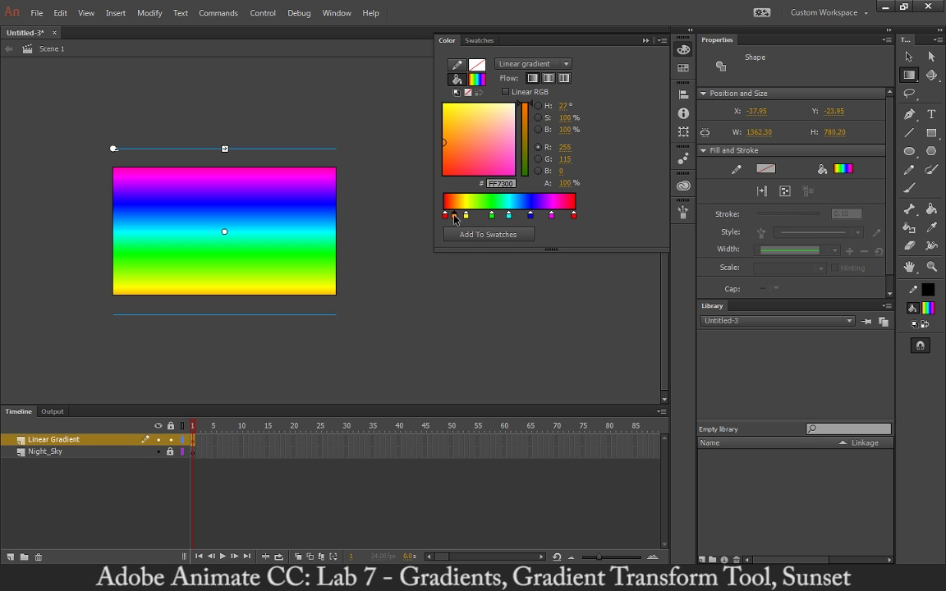
drag(455, 219, 404, 250)
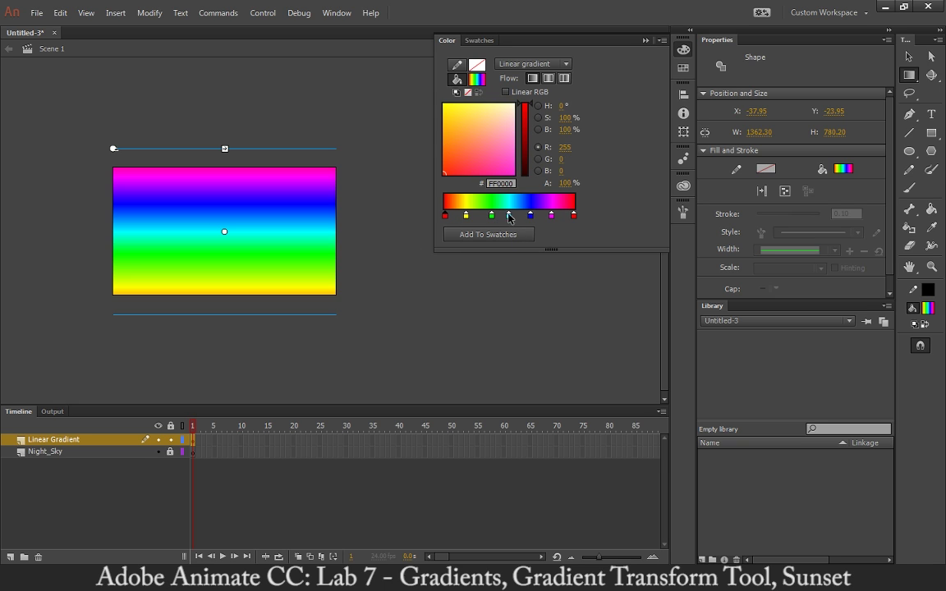
drag(508, 219, 534, 263)
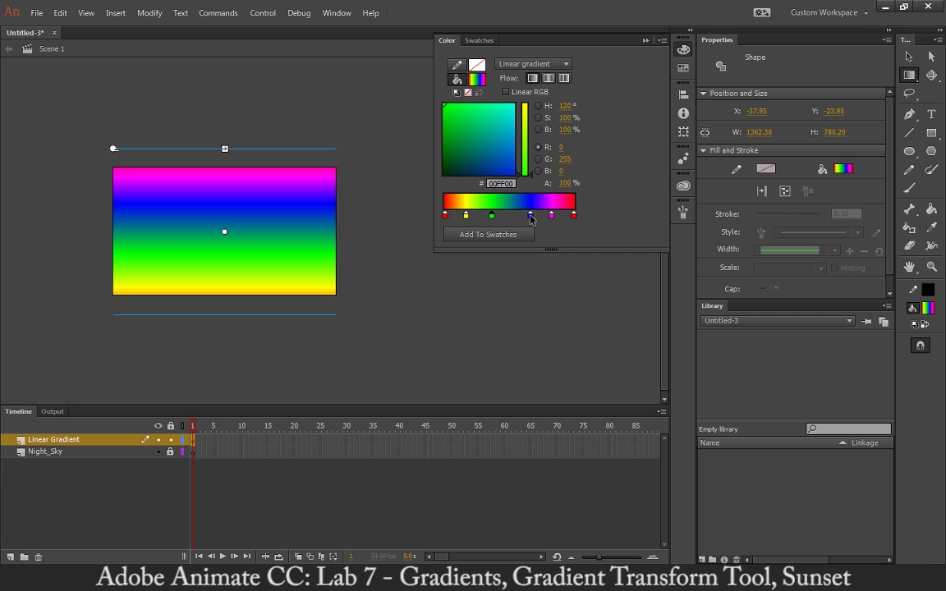
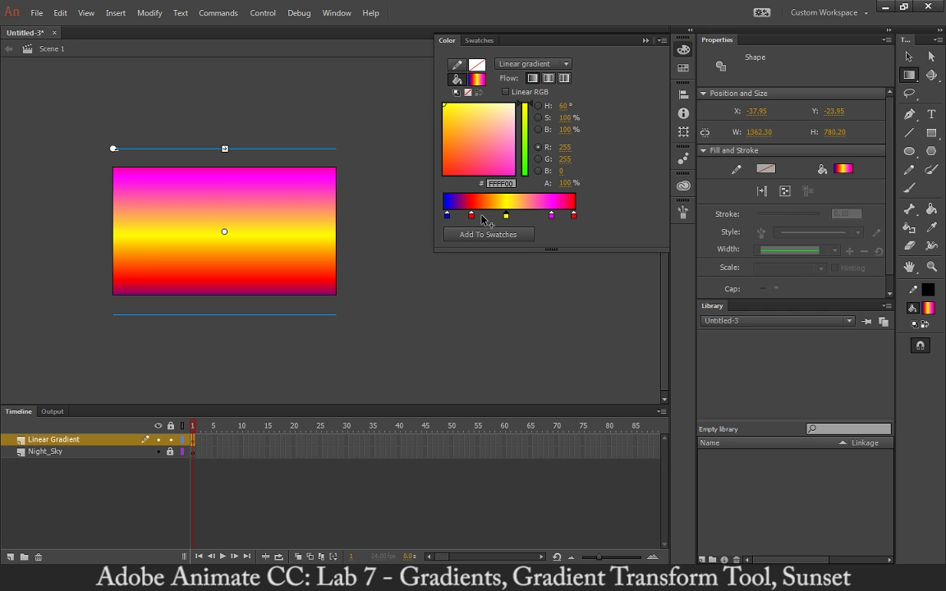
Reposition the gradient's red, yellow and magenta stops and add another red stop just before the final one
click(471, 217)
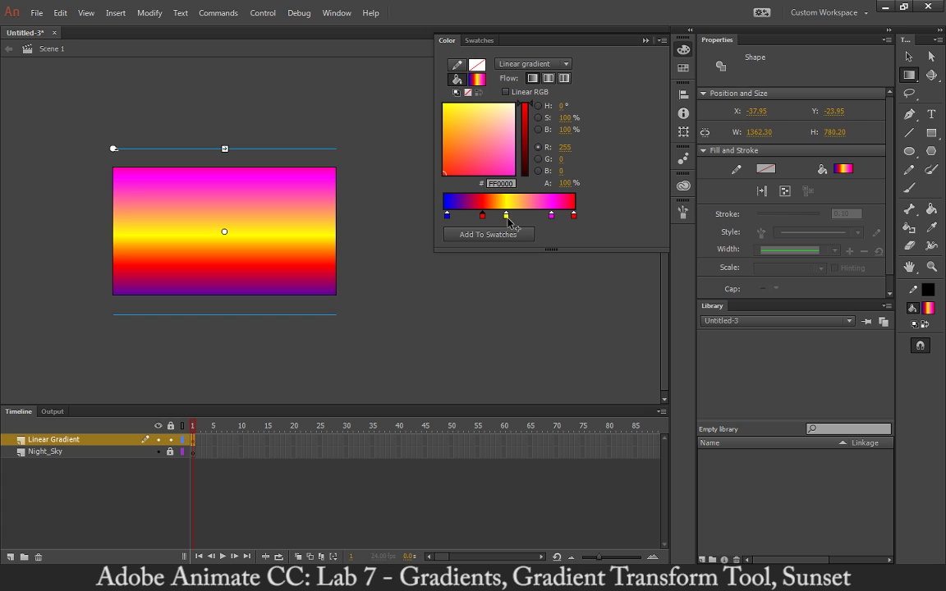
click(507, 218)
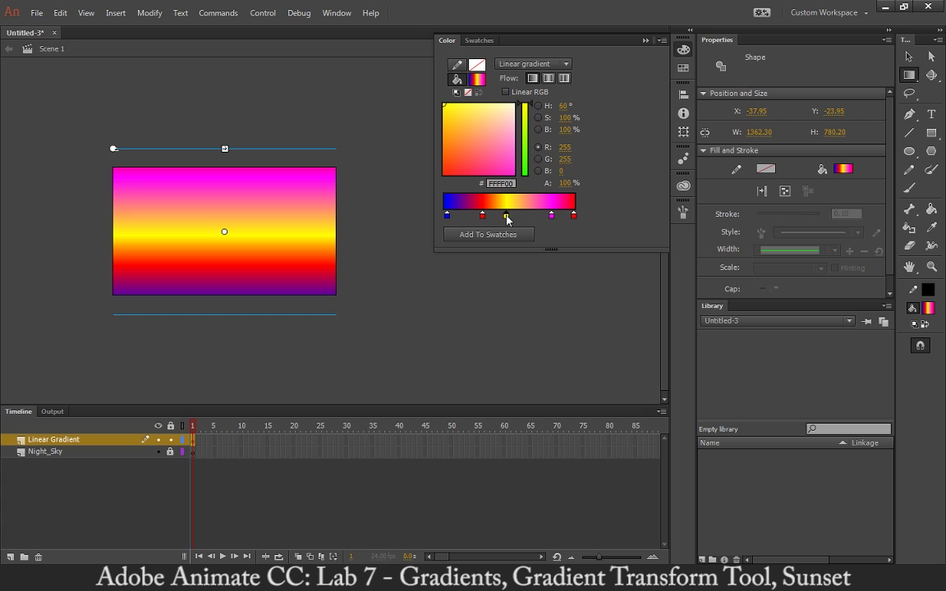
click(574, 217)
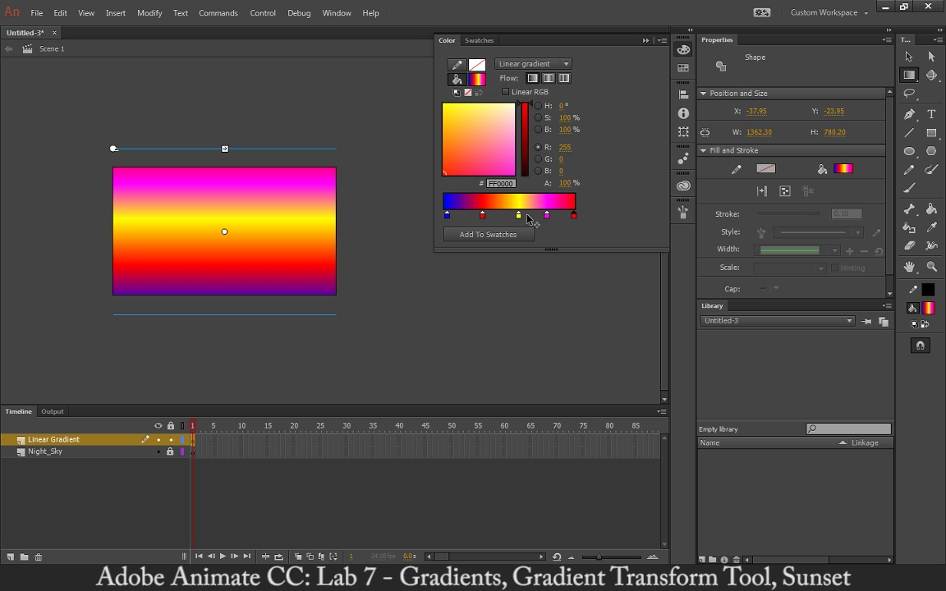
drag(482, 218, 563, 218)
click(547, 218)
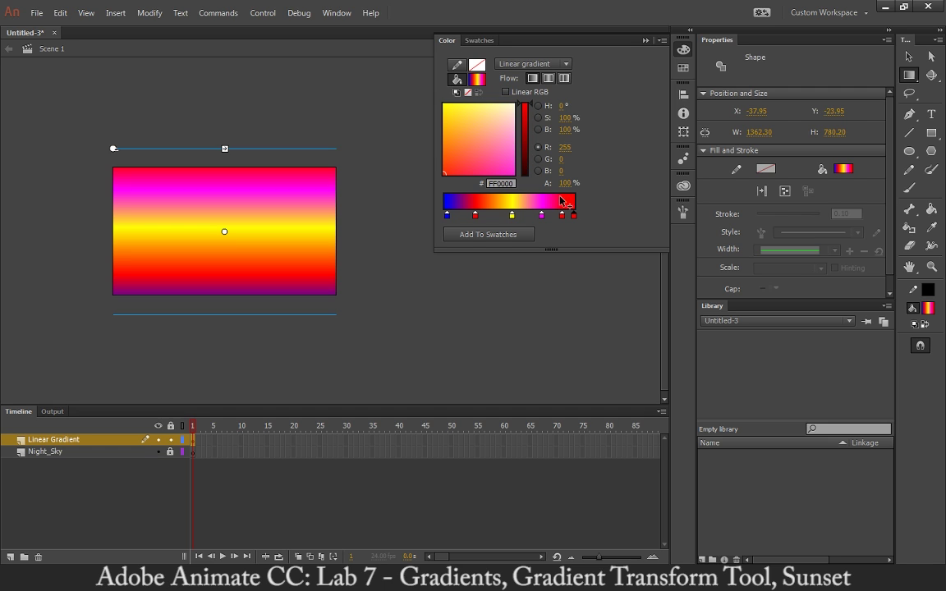
Make the gradient's final colour stop black (000000) and fully transparent with 0% alpha
drag(526, 125, 533, 192)
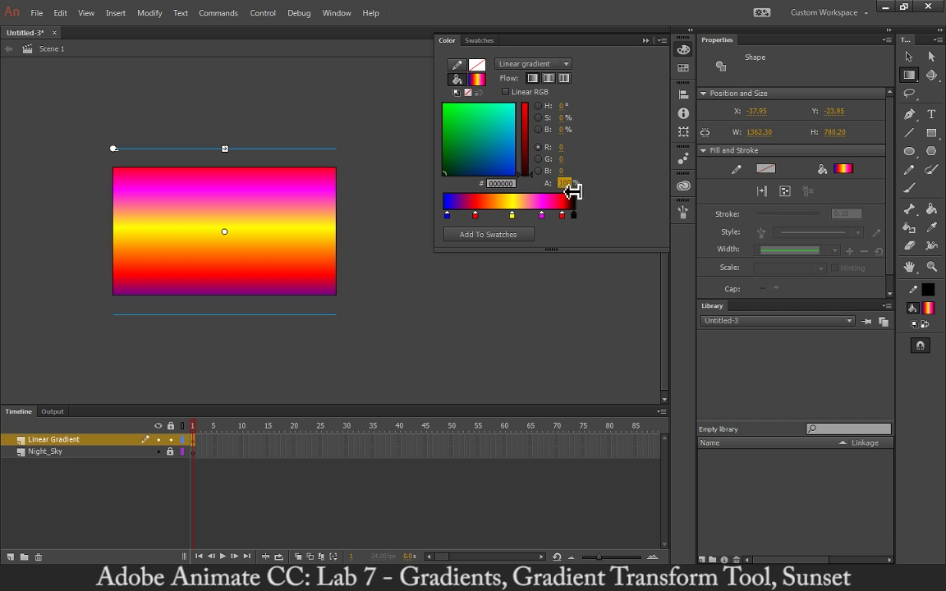
drag(569, 187, 431, 191)
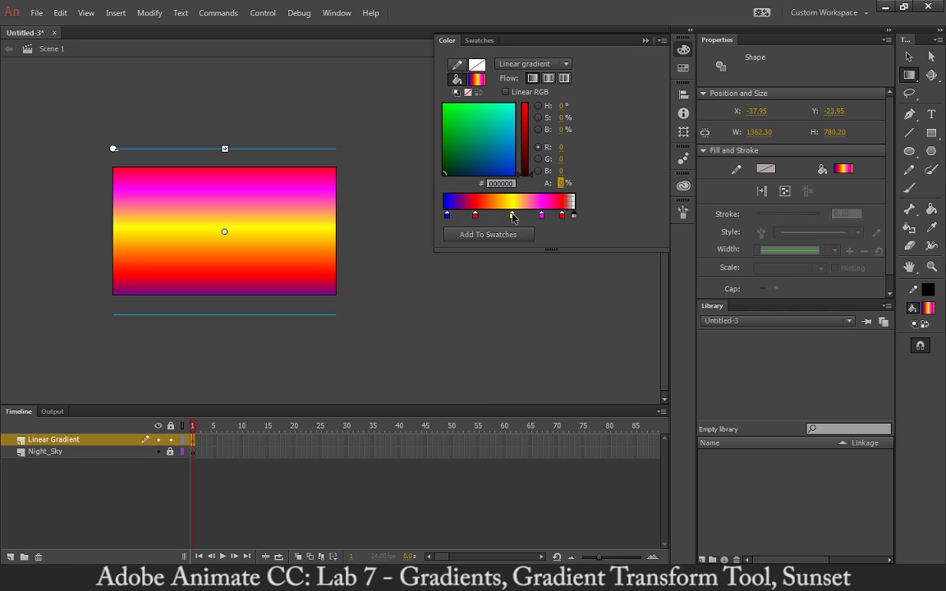
Shift the gradient's yellow, magenta and last red stops toward the start, widening the fade into the transparent black stop
drag(512, 216, 557, 216)
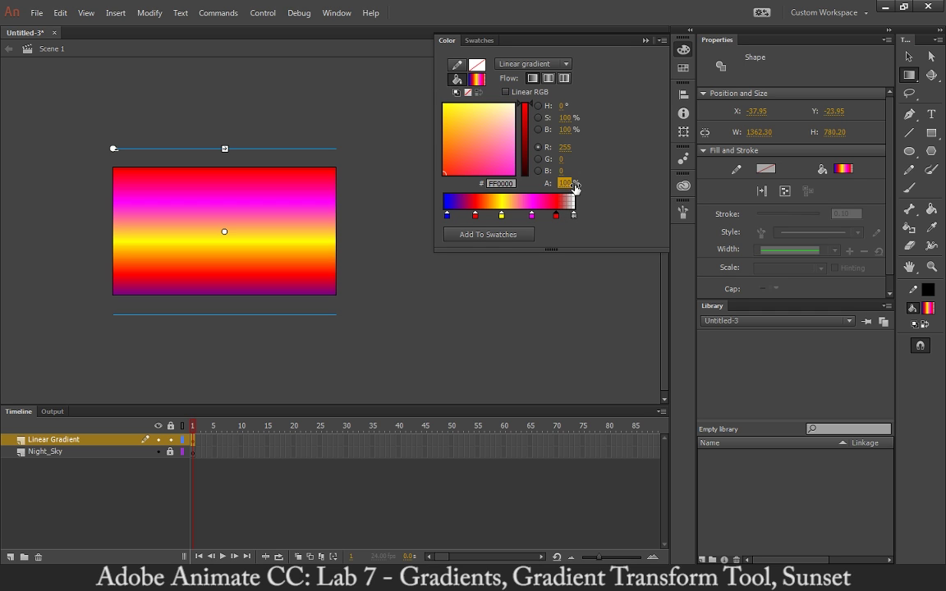
click(572, 215)
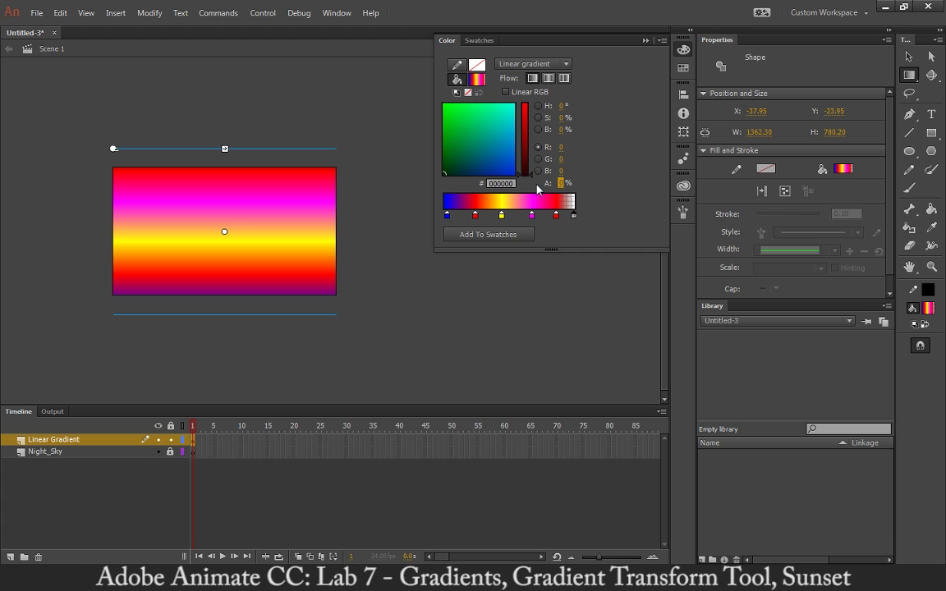
click(312, 205)
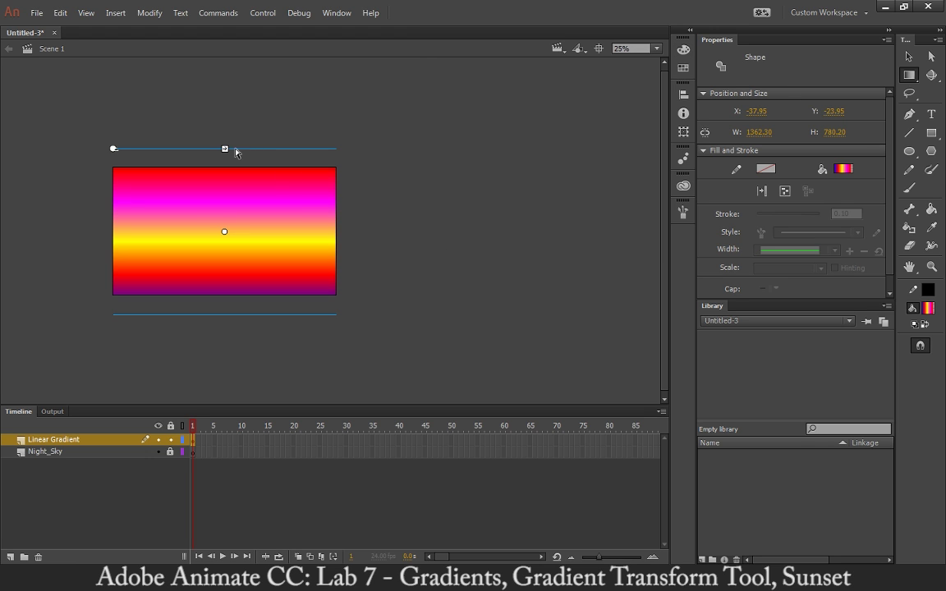
Stretch the gradient slightly taller and move it above the rectangle until its lower bound sits just over the rectangle's upper edge
mouse_move(228, 239)
mouse_down()
mouse_move(229, 129)
mouse_move(230, 249)
mouse_move(254, 220)
mouse_move(232, 317)
mouse_move(230, 197)
mouse_move(224, 230)
mouse_up()
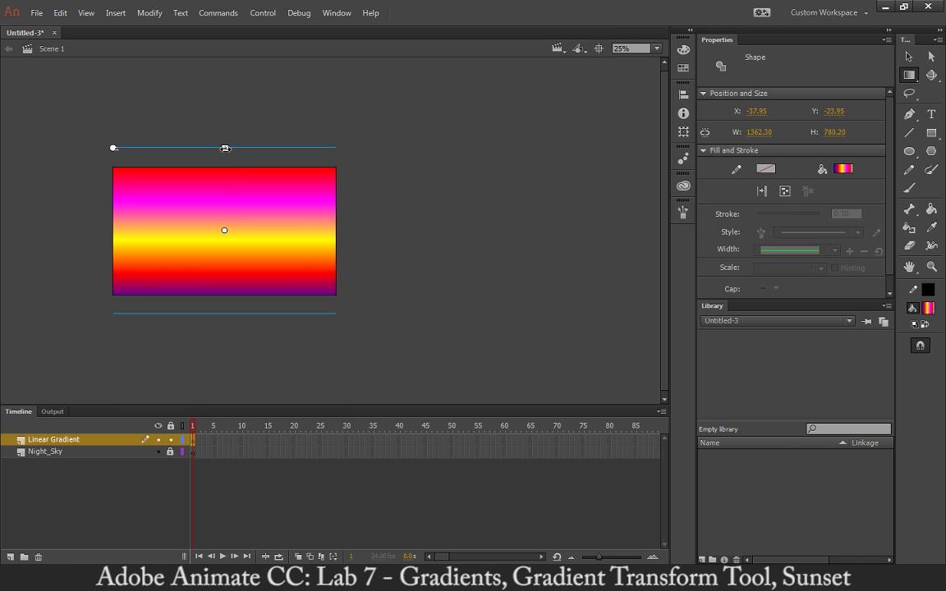
mouse_move(226, 148)
mouse_down()
mouse_move(225, 97)
mouse_move(223, 131)
mouse_up()
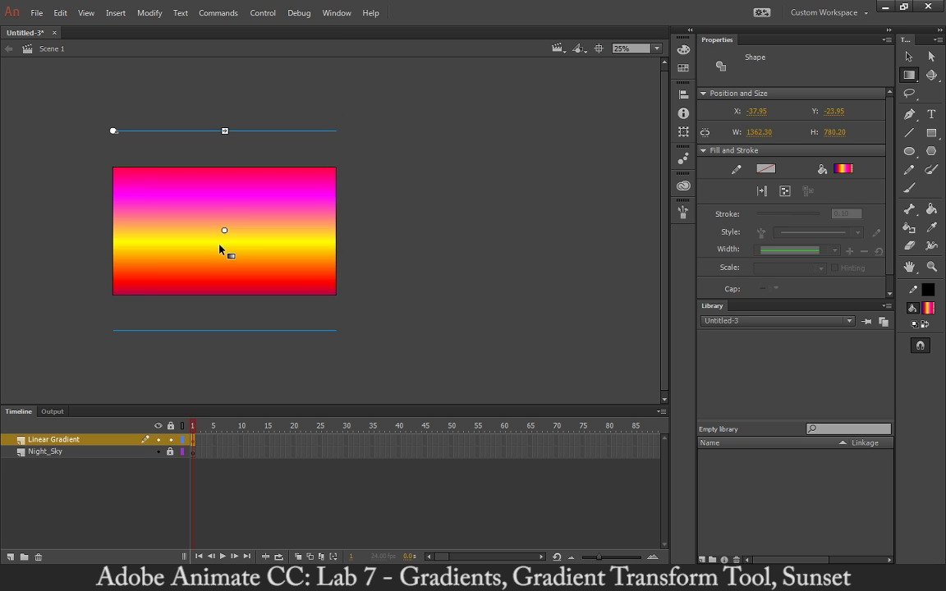
drag(222, 231, 224, 63)
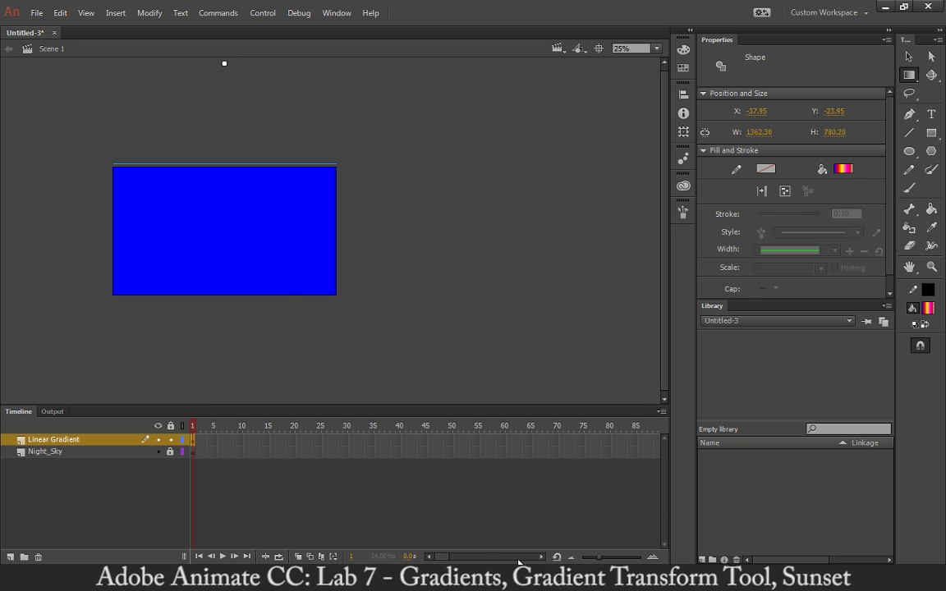
Extend the Linear Gradient and Night_Sky layers to frame 121 by inserting frames on both
drag(444, 557, 447, 560)
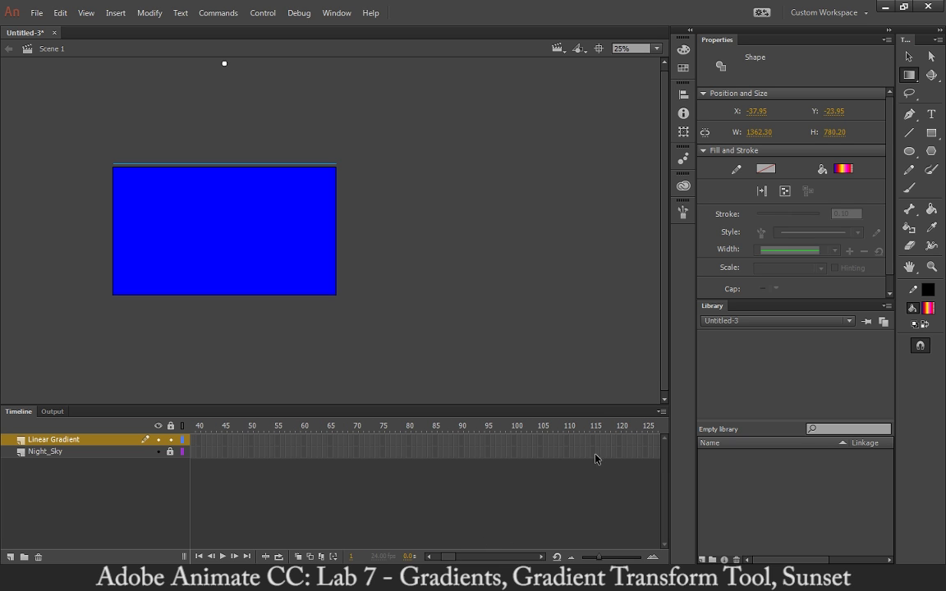
click(622, 442)
drag(620, 452, 622, 451)
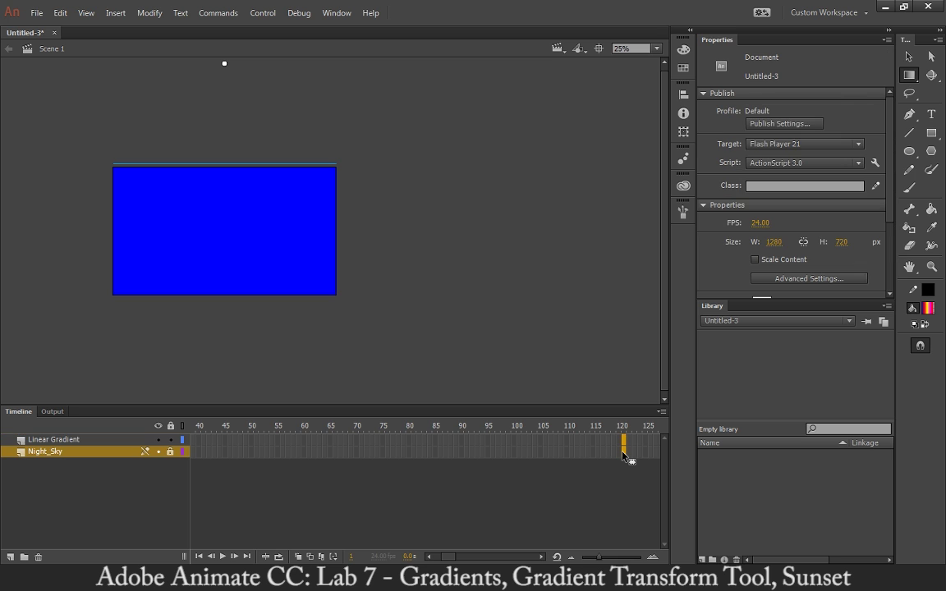
right_click(623, 454)
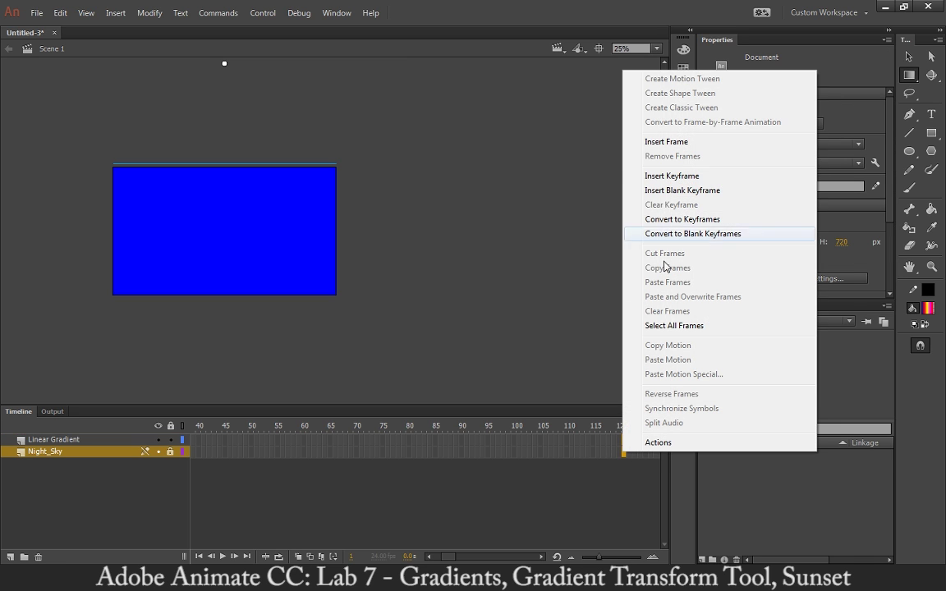
click(661, 141)
Try inserting a blank keyframe at frame 121 of the Linear Gradient layer
click(624, 441)
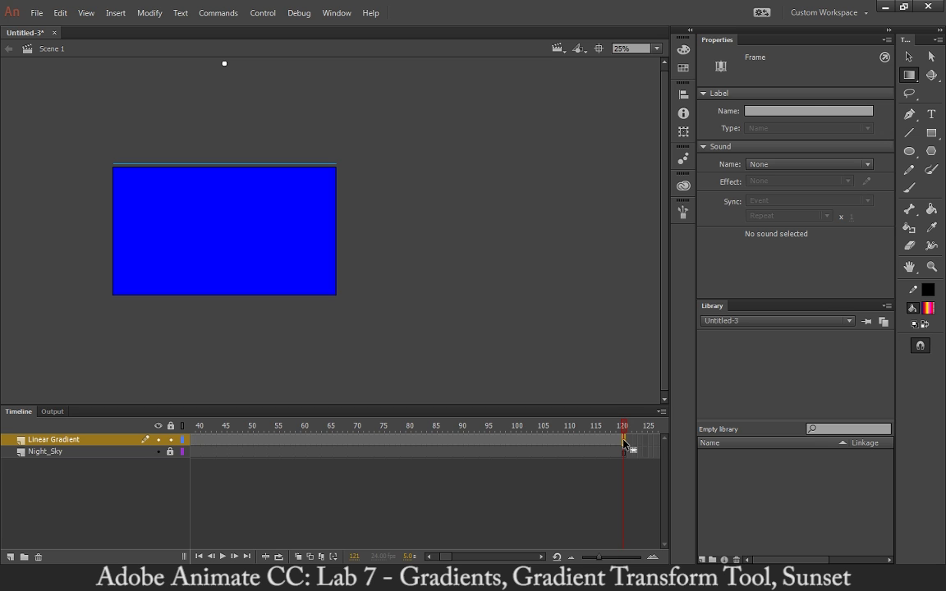
right_click(623, 442)
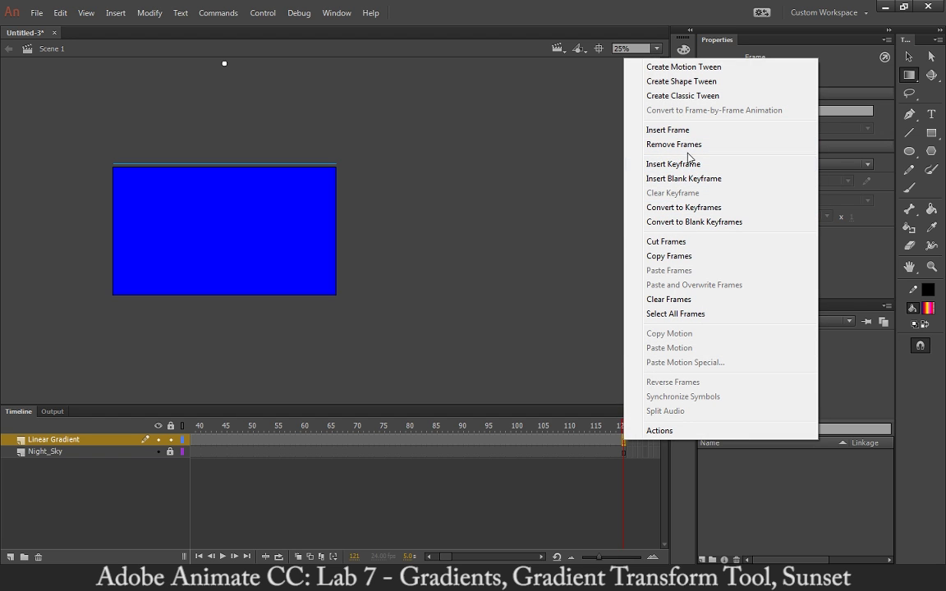
click(685, 179)
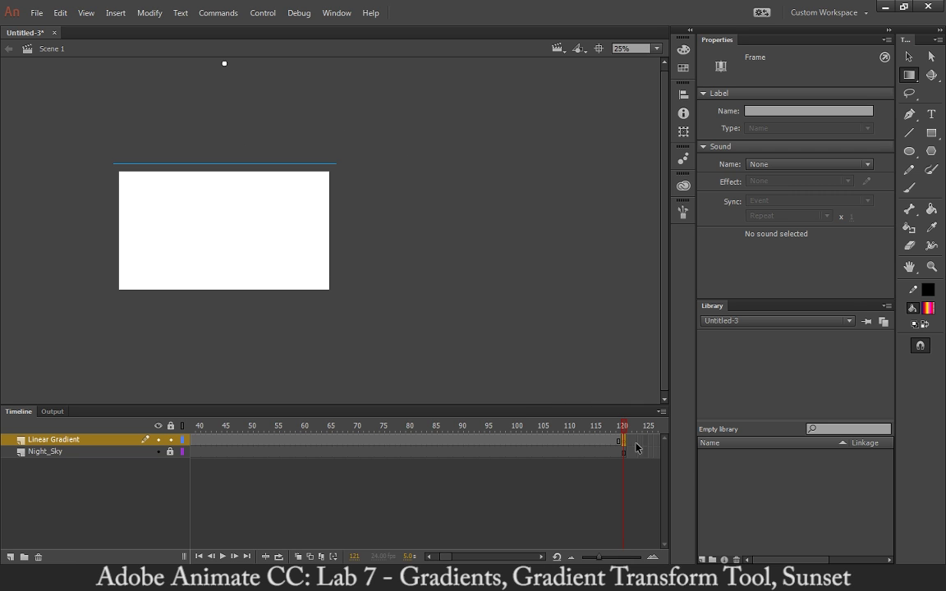
mouse_move(621, 427)
mouse_down()
mouse_move(612, 428)
mouse_move(624, 428)
mouse_up()
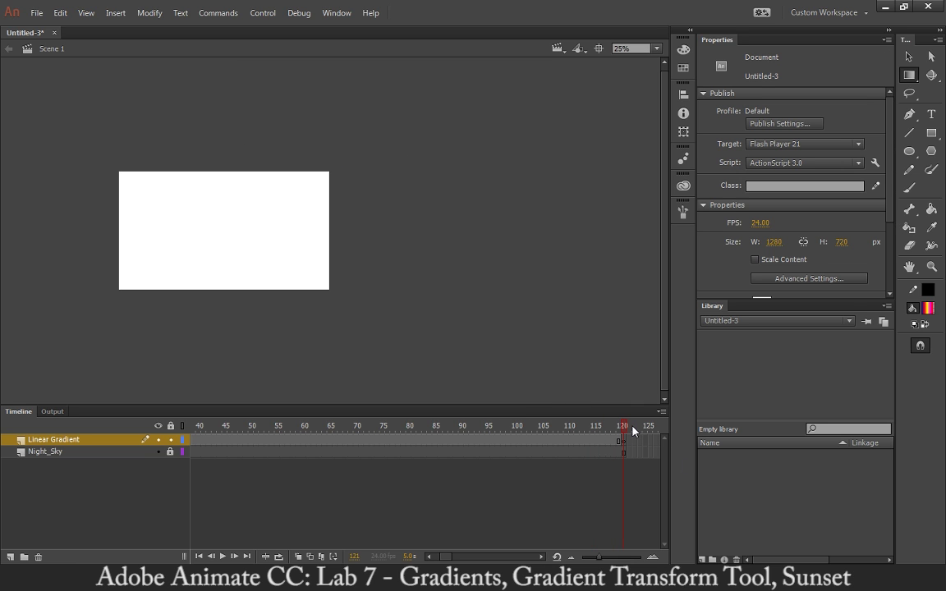
Insert a regular keyframe at frame 121 of the Linear Gradient layer, keeping the rectangle in it
click(624, 442)
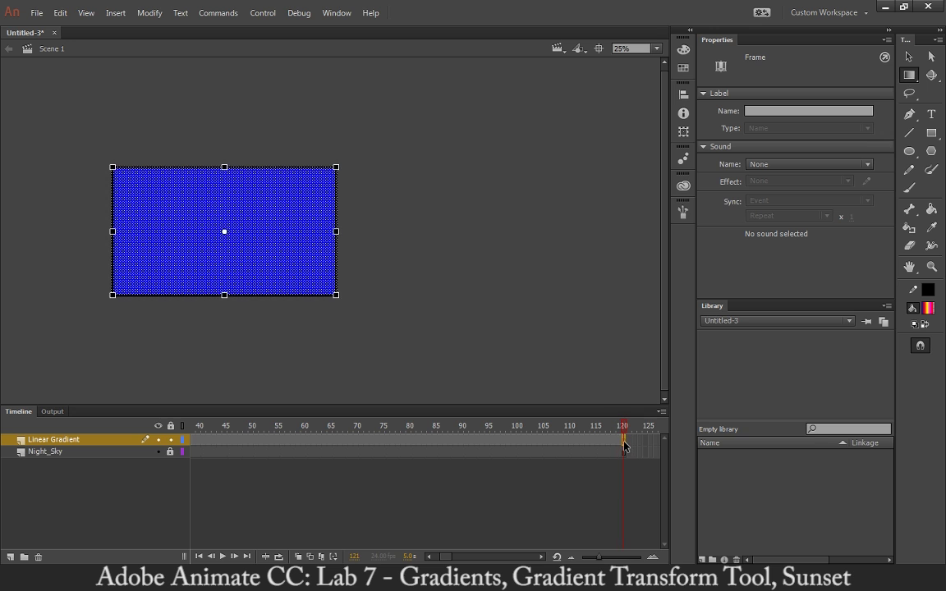
right_click(624, 442)
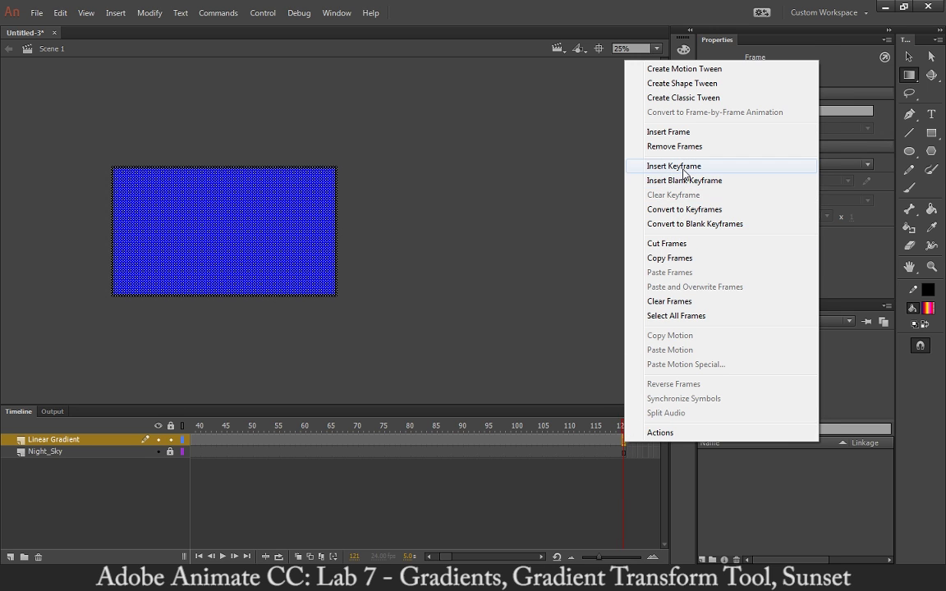
click(682, 167)
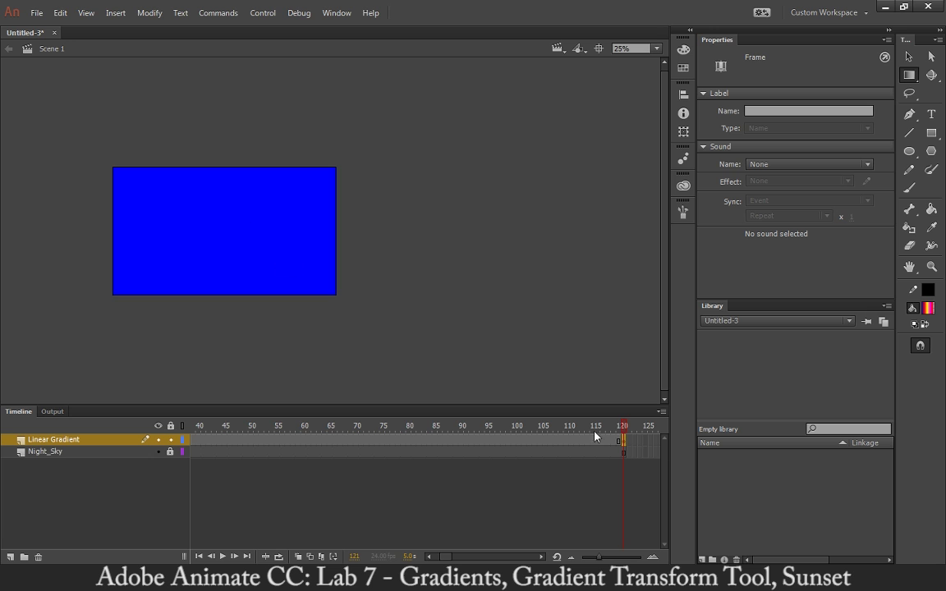
drag(626, 448, 617, 442)
Move frame 121's gradient down until its upper bound meets the rectangle's lower edge, and scrub the timeline to compare both keyframes
click(271, 234)
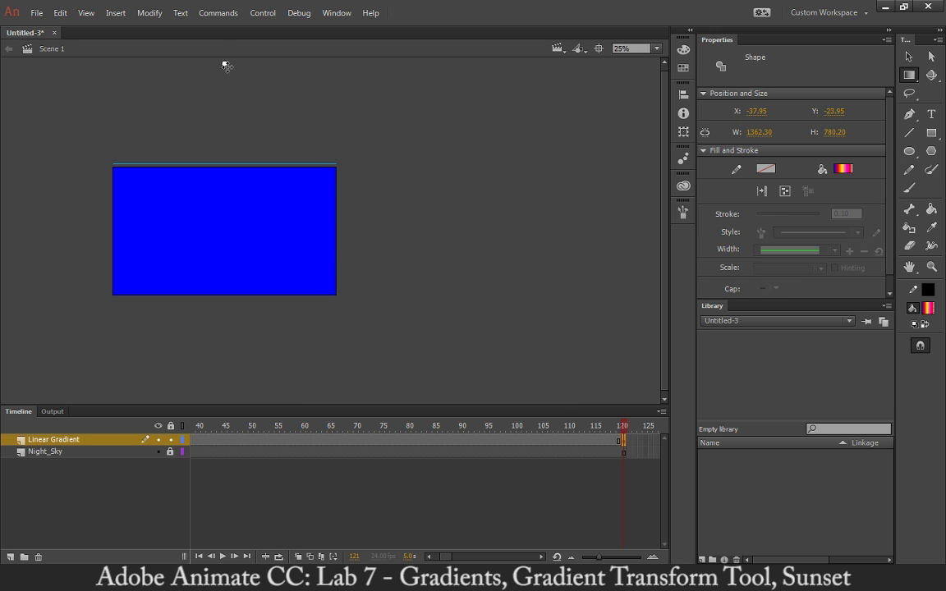
drag(226, 66, 224, 393)
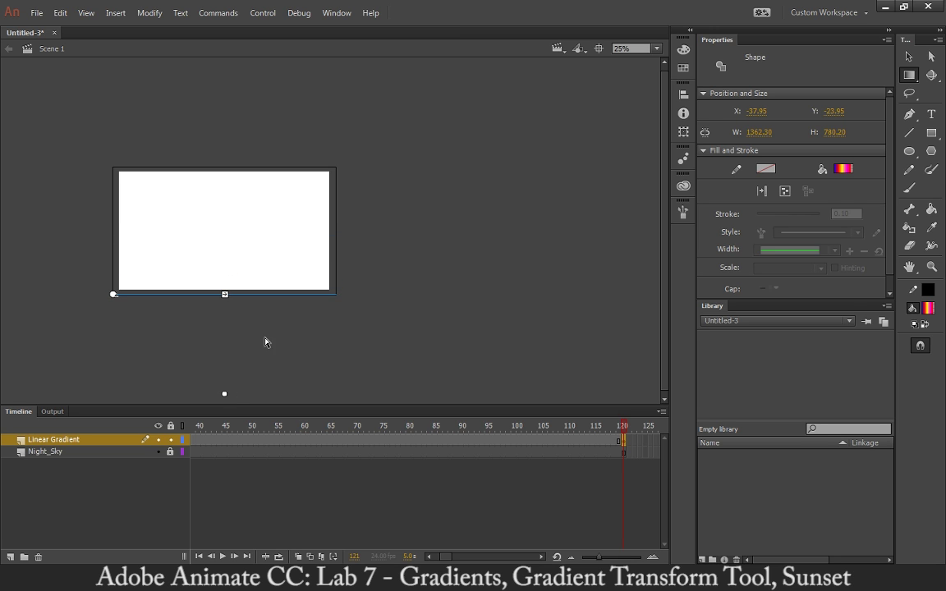
drag(447, 557, 396, 543)
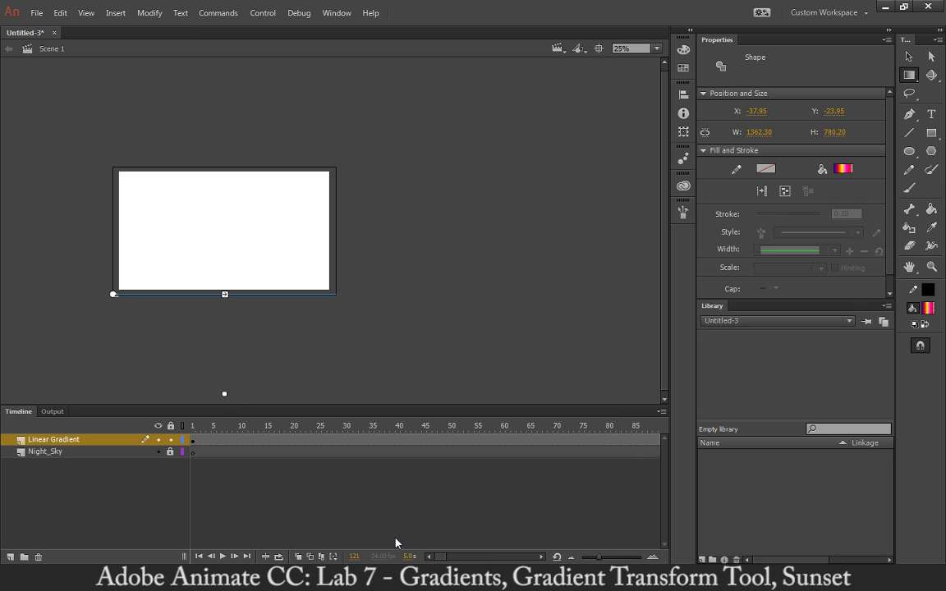
click(193, 428)
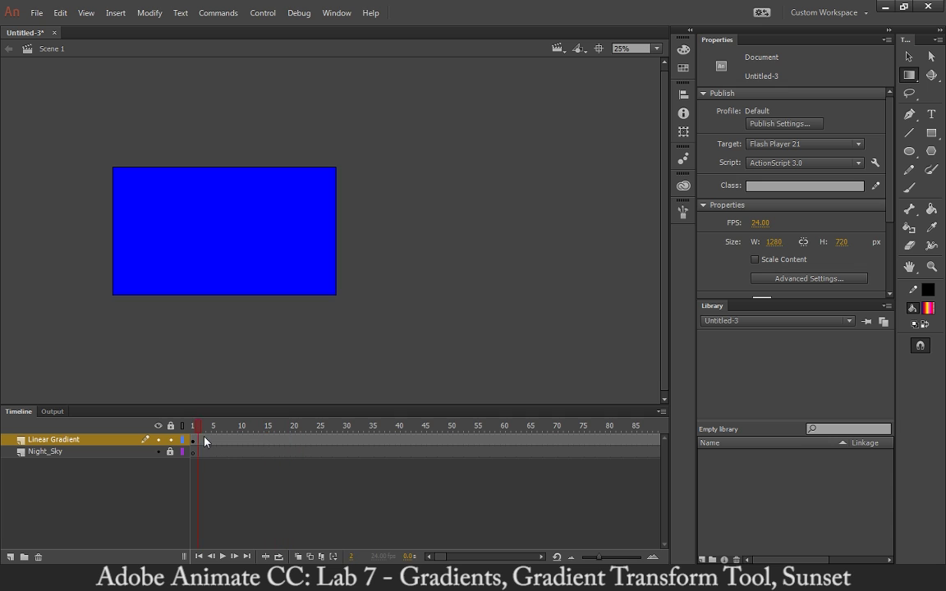
drag(205, 442, 331, 446)
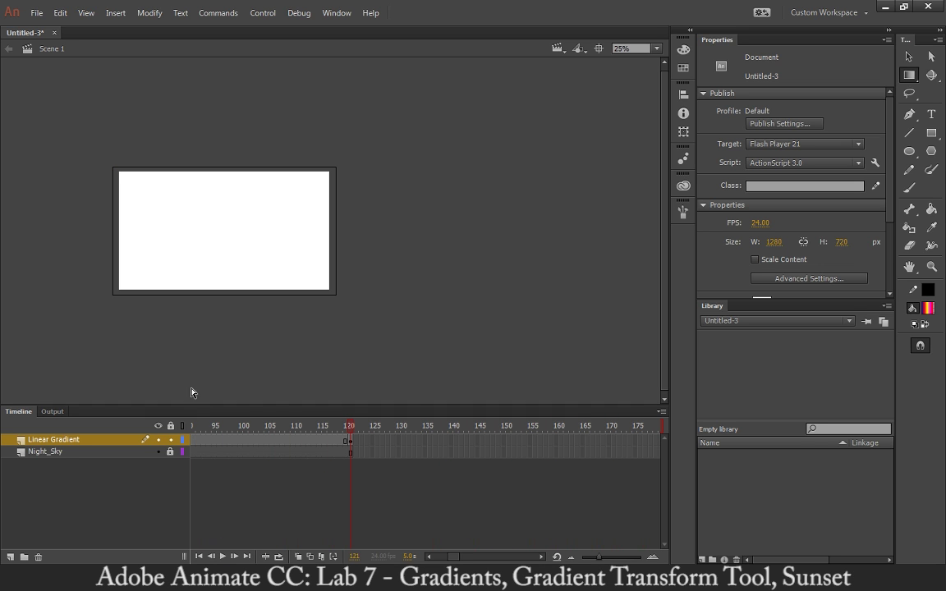
Create a shape tween between the Linear Gradient layer's two keyframes and play the animation from frame 1
click(244, 441)
right_click(245, 441)
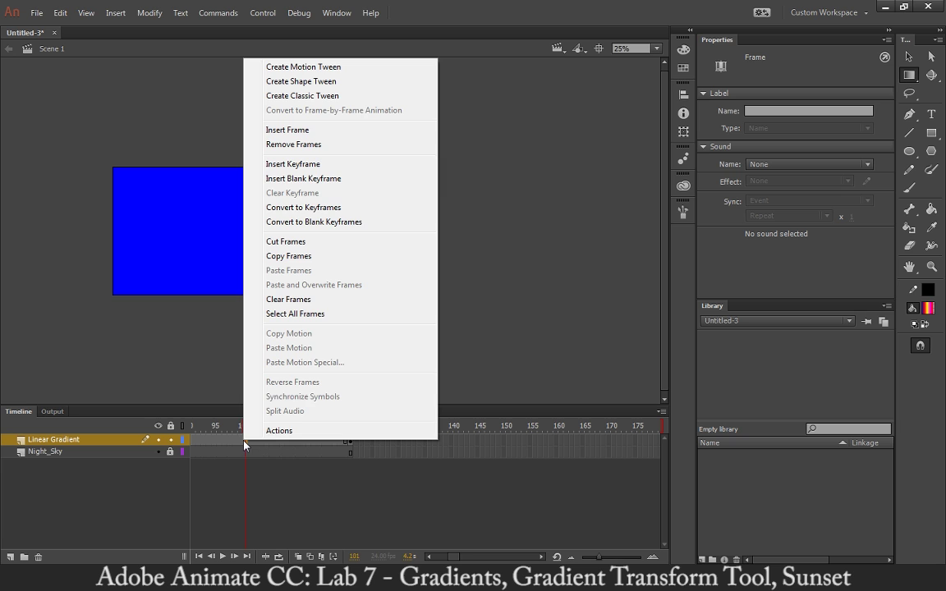
click(346, 87)
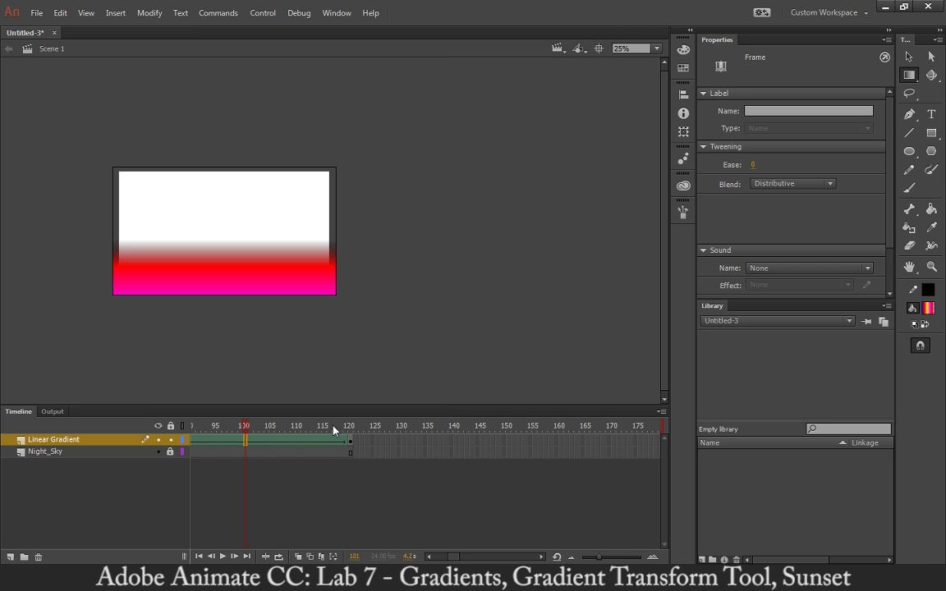
drag(334, 430, 80, 417)
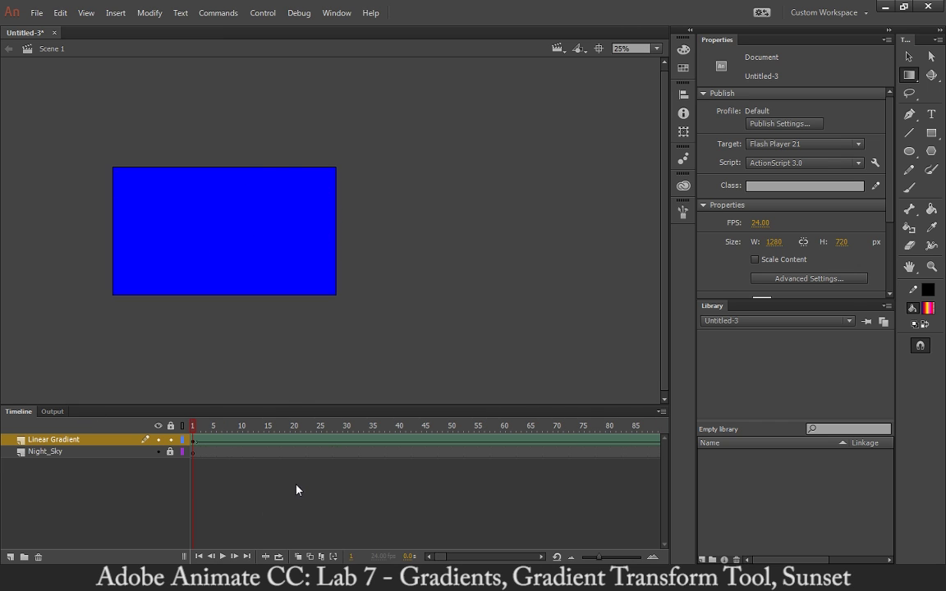
click(224, 557)
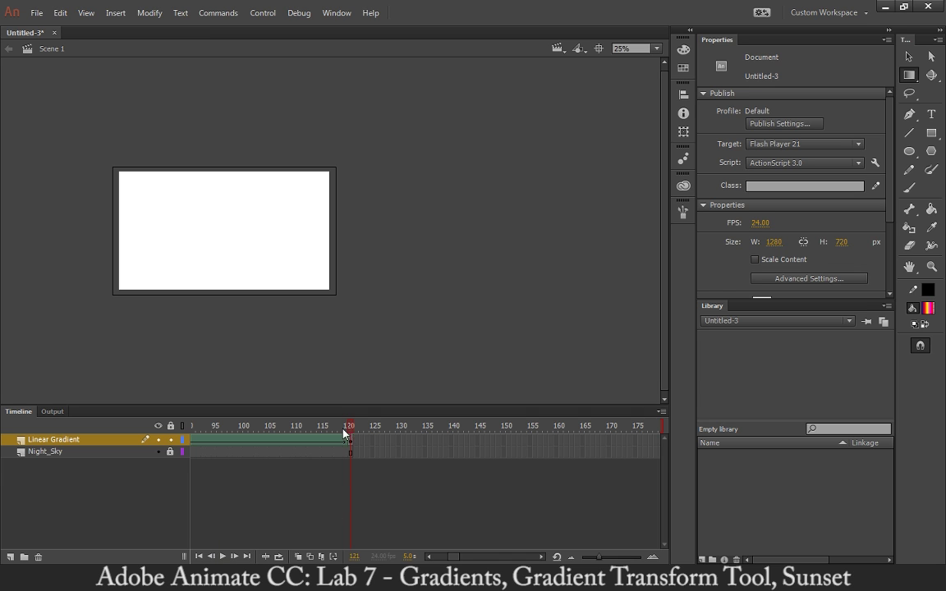
Stretch frame 121's gradient much taller, reposition it just below the rectangle, and scrub through the animation to check the sunset
click(251, 261)
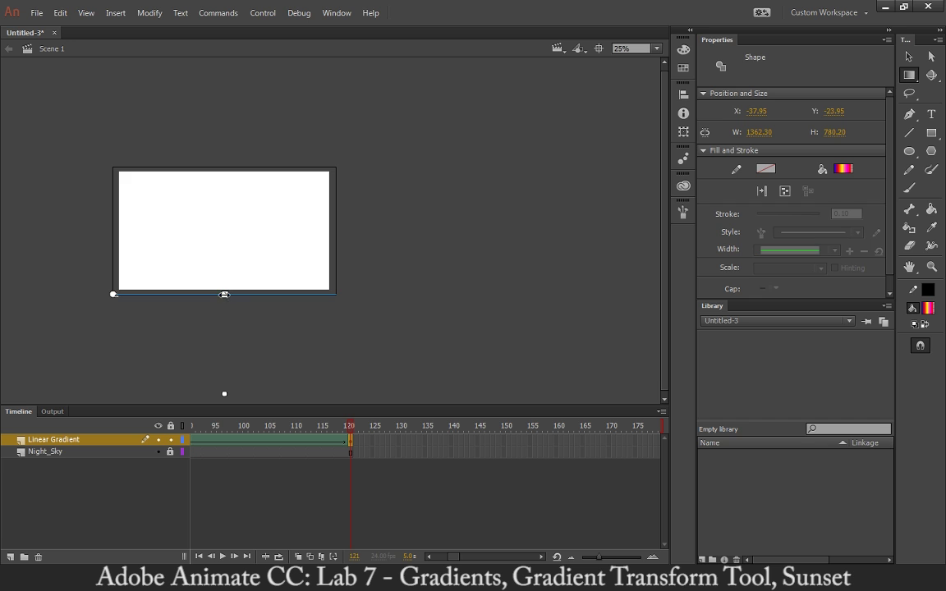
drag(224, 294, 220, 201)
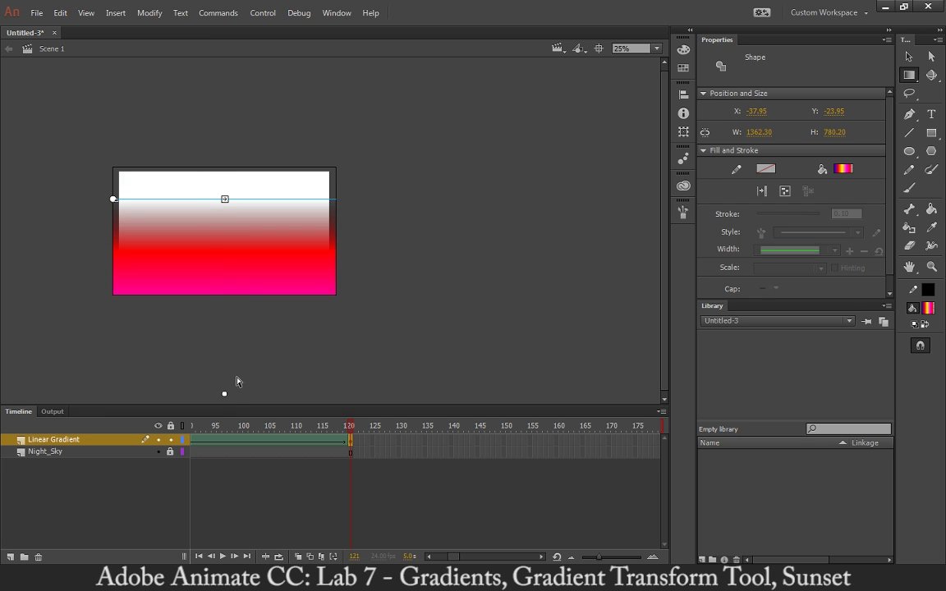
key(ctrl+minus)
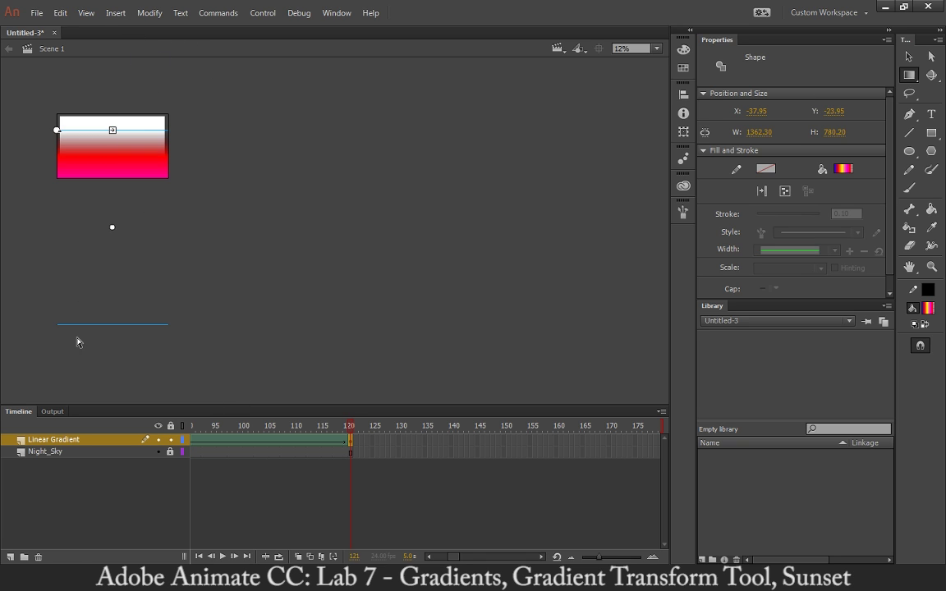
drag(111, 228, 112, 278)
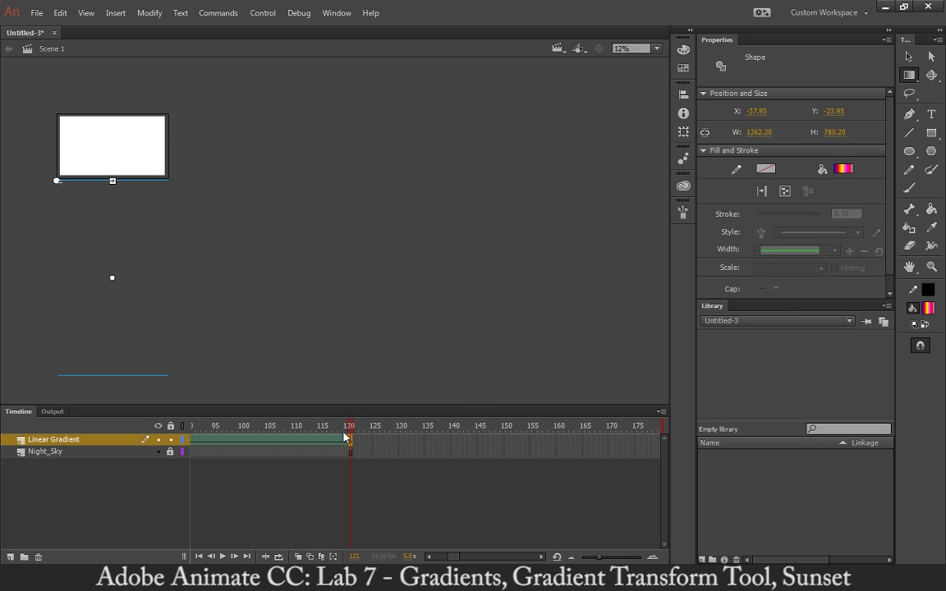
drag(324, 428, 633, 443)
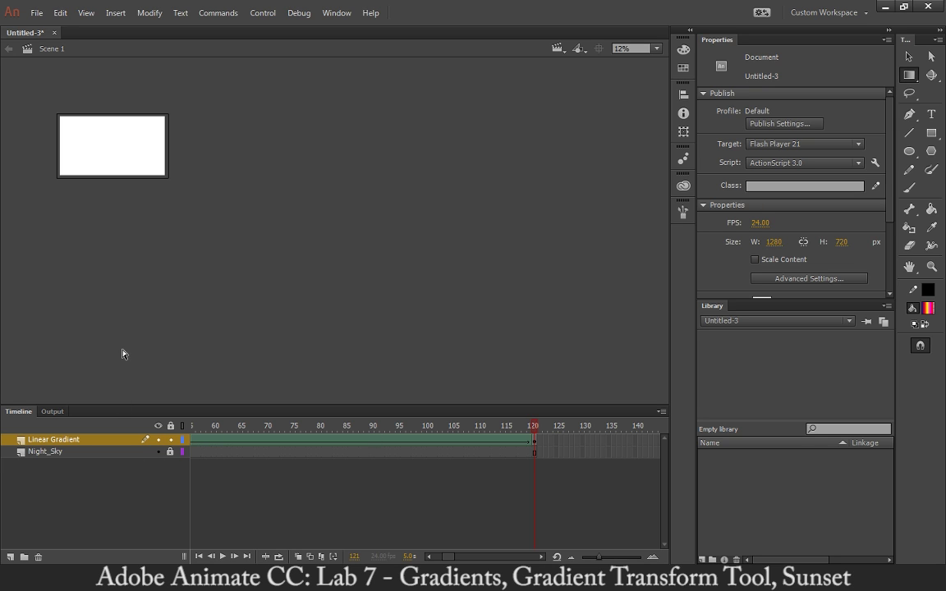
Set the document's stage colour to black for the night sky
click(45, 452)
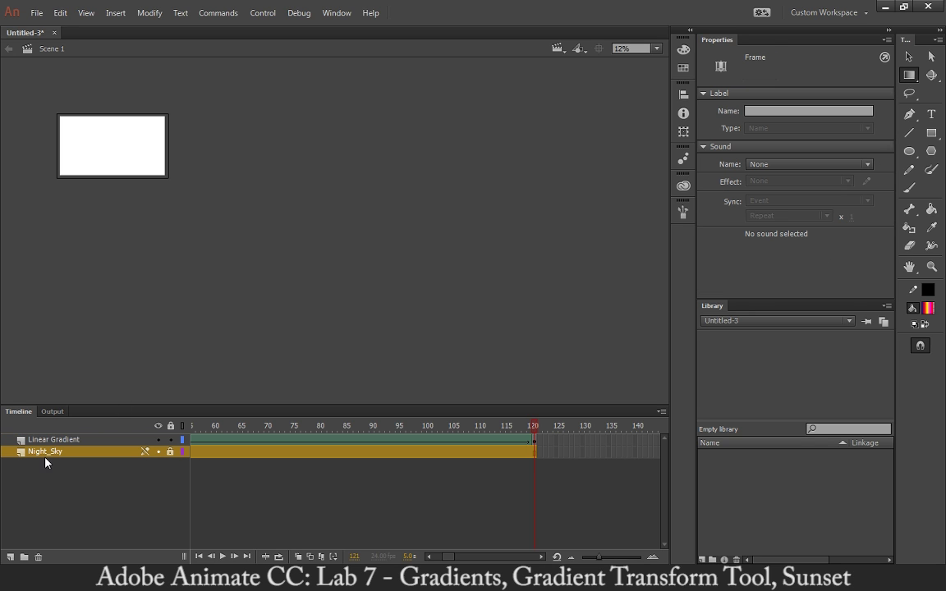
click(931, 132)
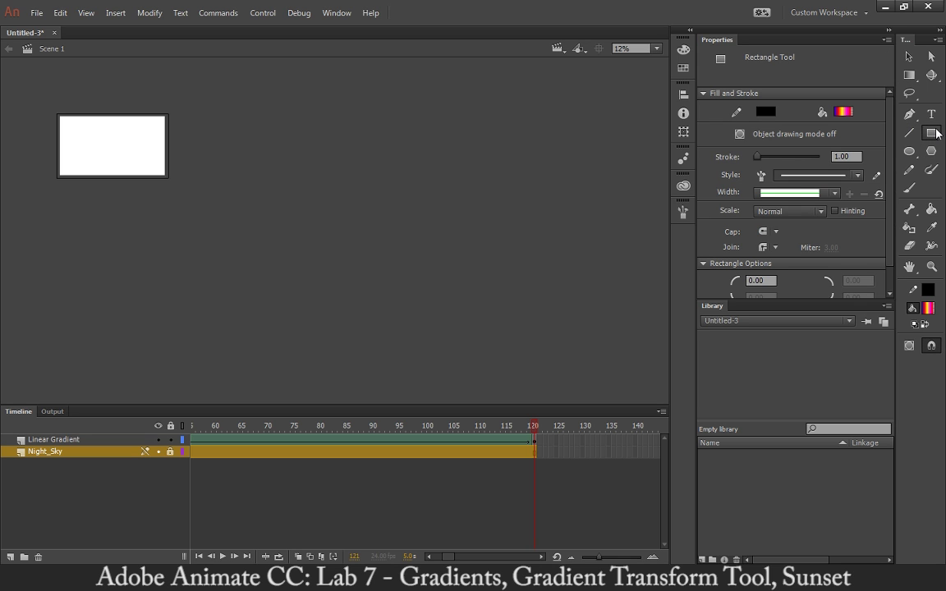
click(910, 56)
click(468, 170)
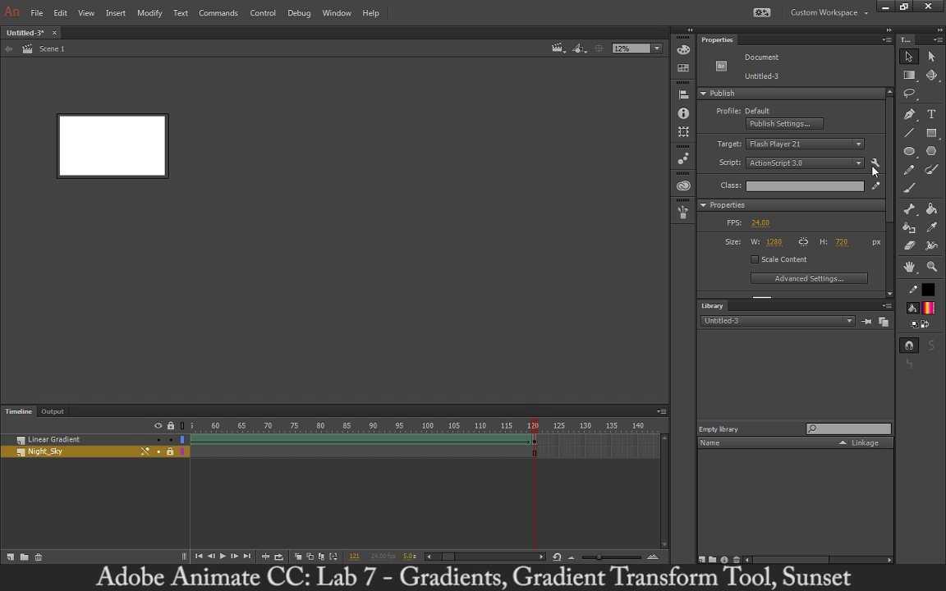
drag(892, 184, 896, 216)
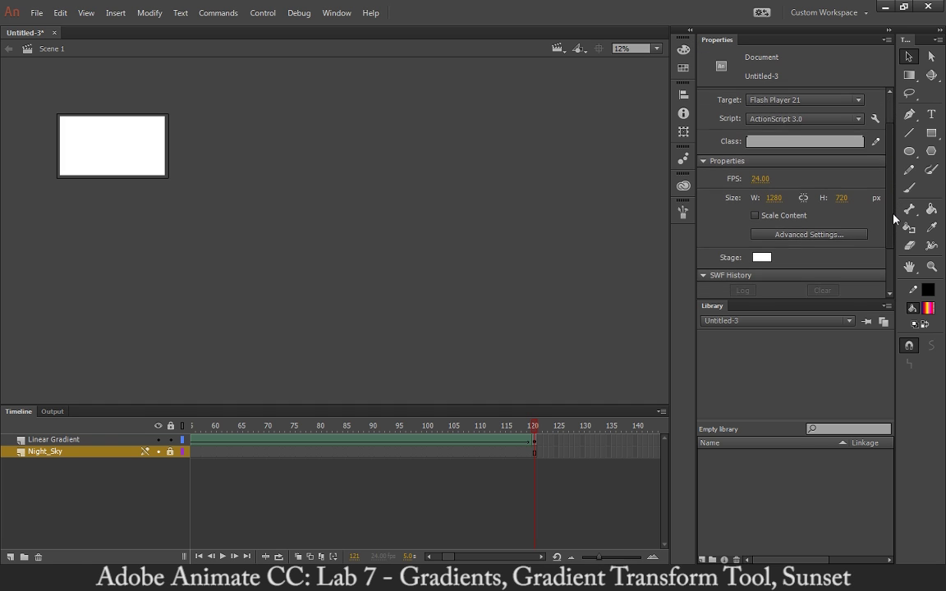
click(761, 256)
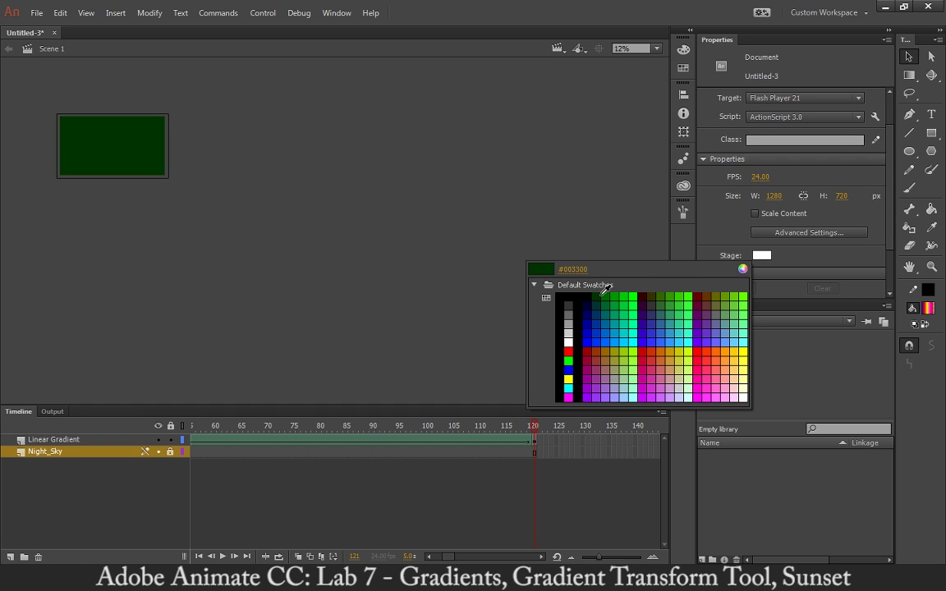
click(571, 297)
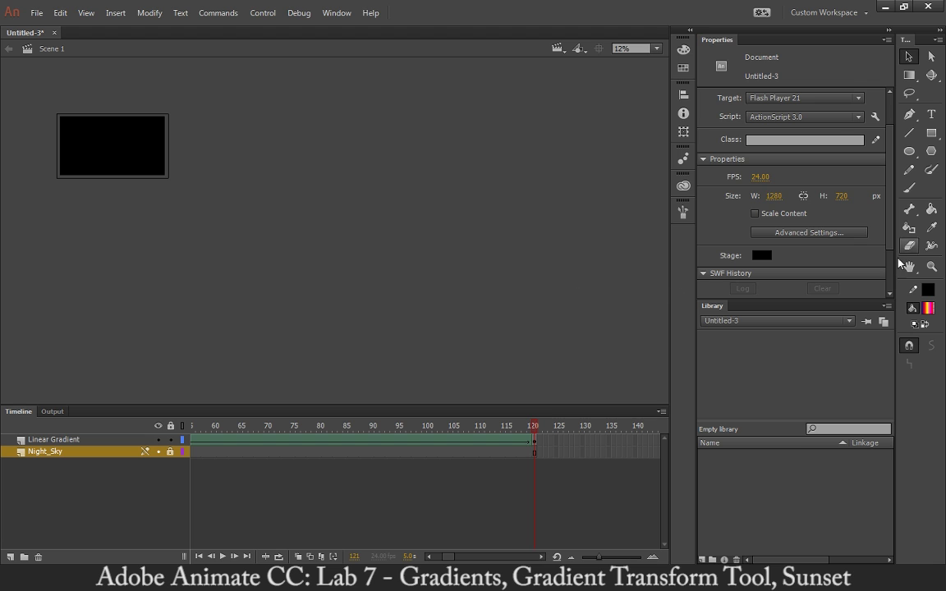
Choose the Brush tool and pick the multicolour linear gradient as its fill
click(909, 188)
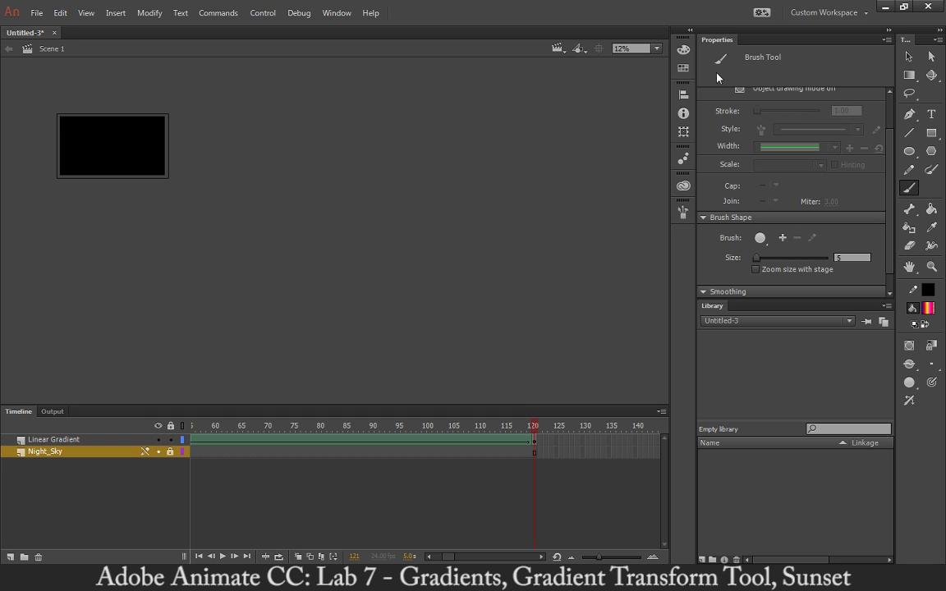
click(686, 51)
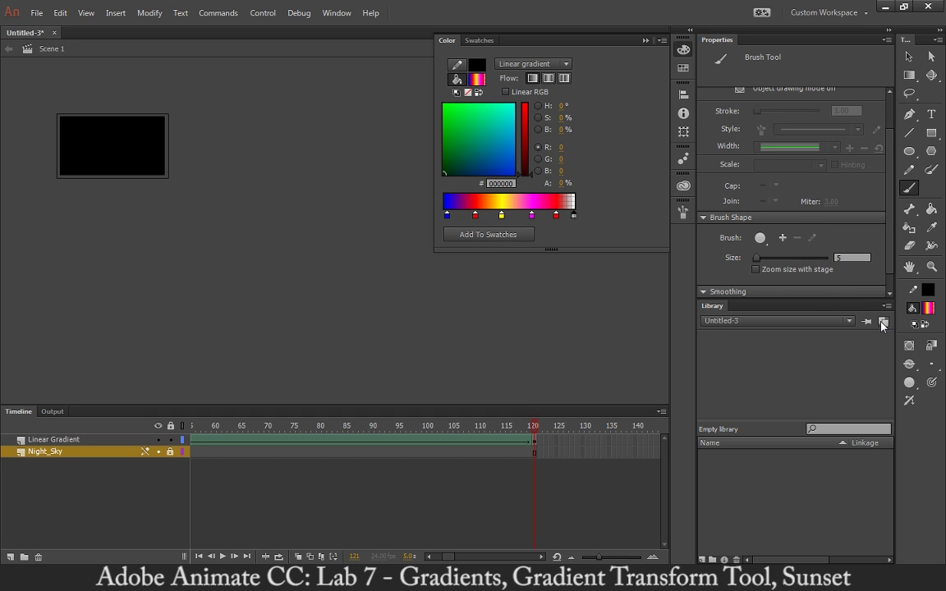
click(928, 308)
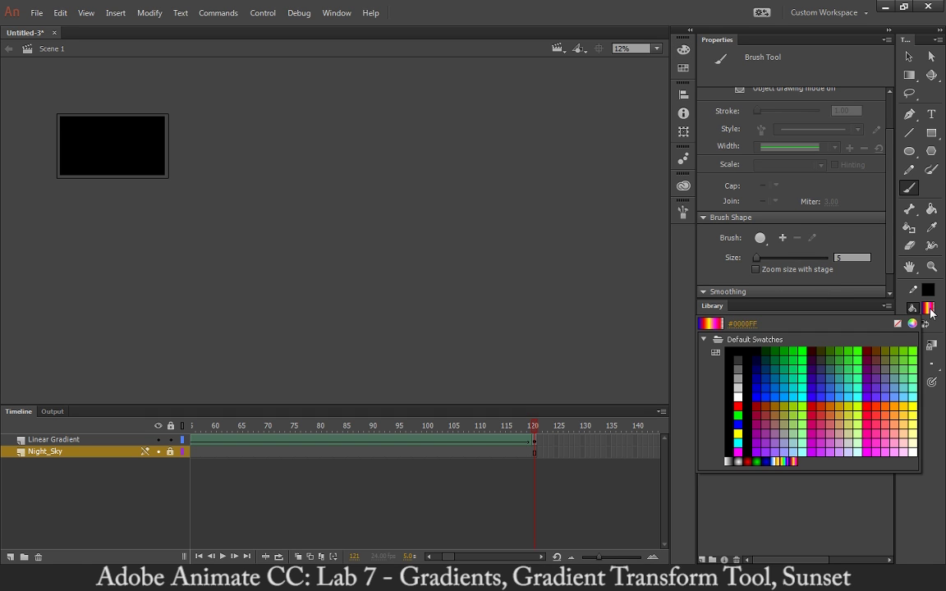
click(801, 458)
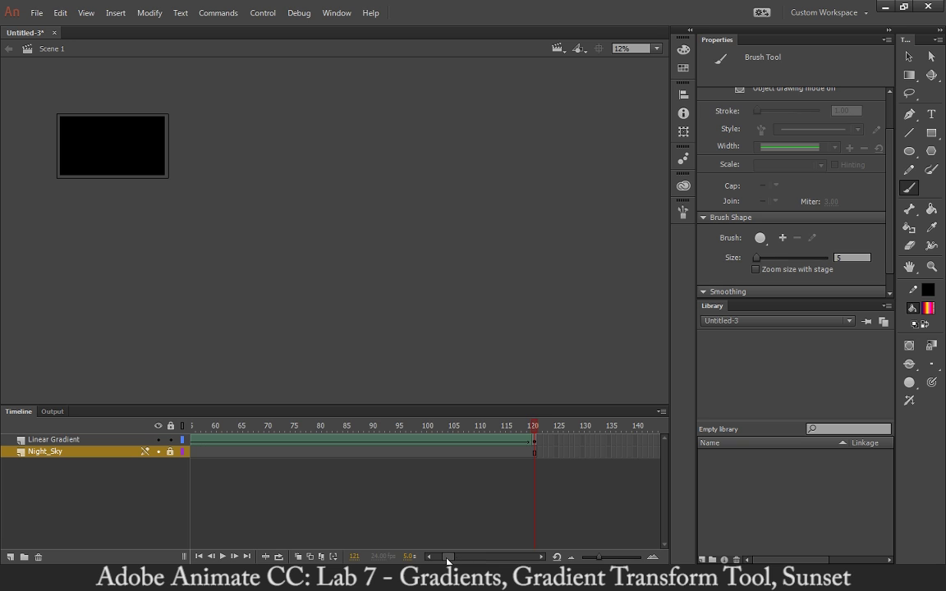
Fit the full animation span in the timeline, unlock the Night_Sky layer and lock the Linear Gradient layer
drag(448, 561, 420, 561)
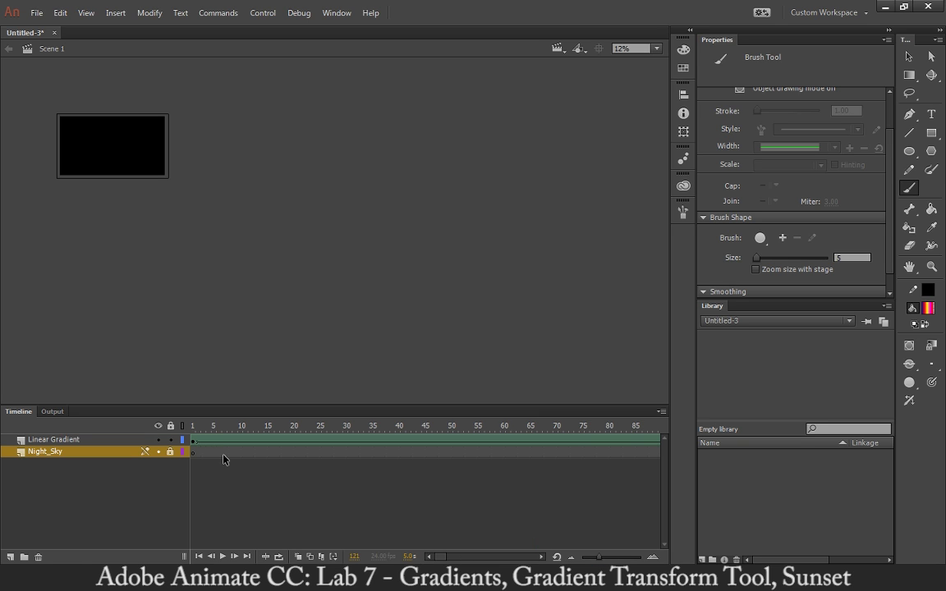
click(598, 560)
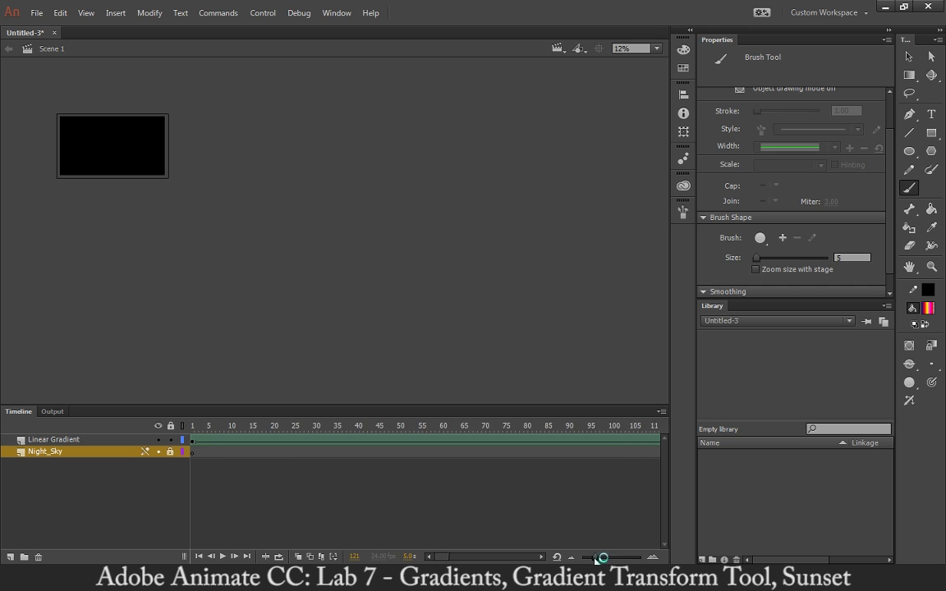
drag(597, 560, 592, 561)
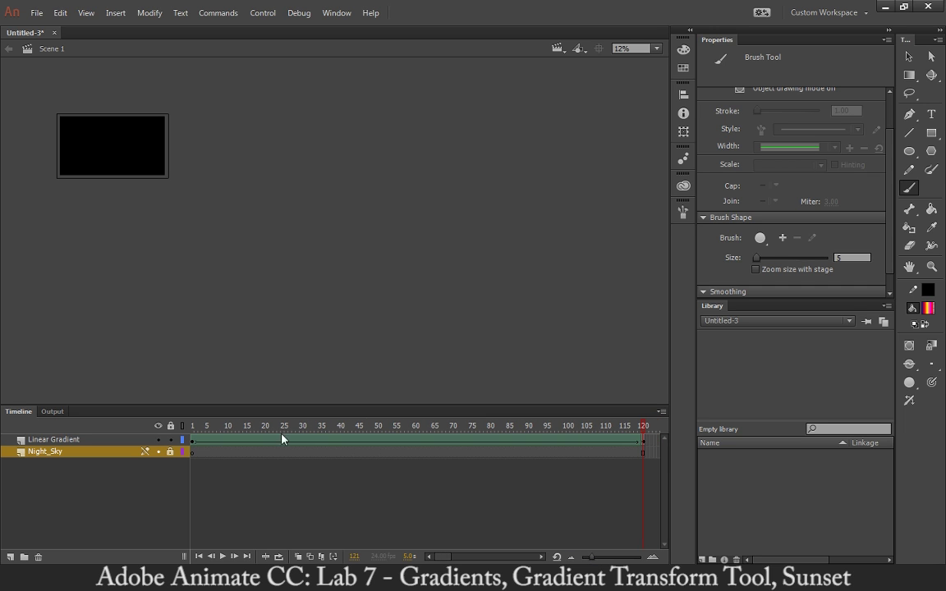
click(170, 452)
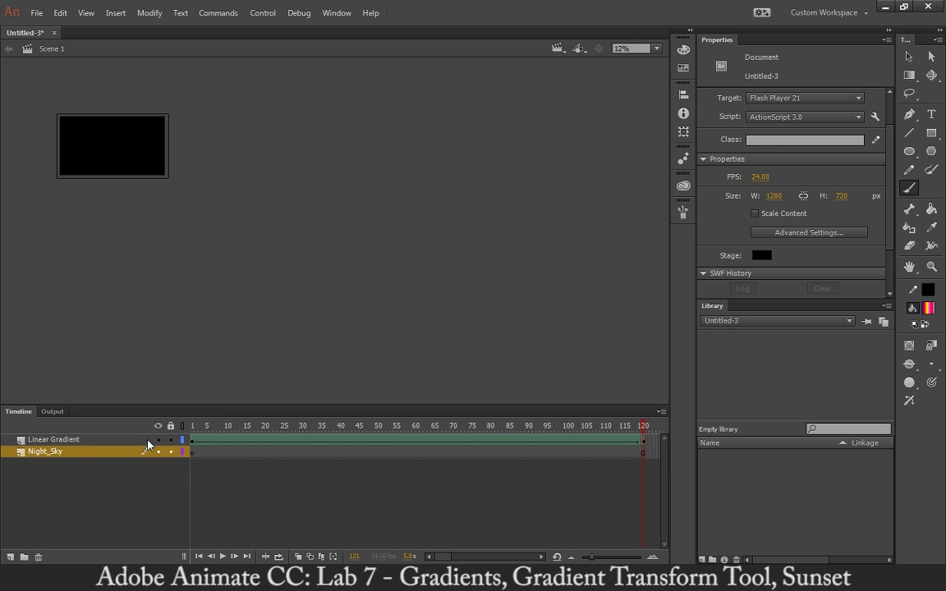
click(170, 439)
key(ctrl+equal)
key(ctrl+equal)
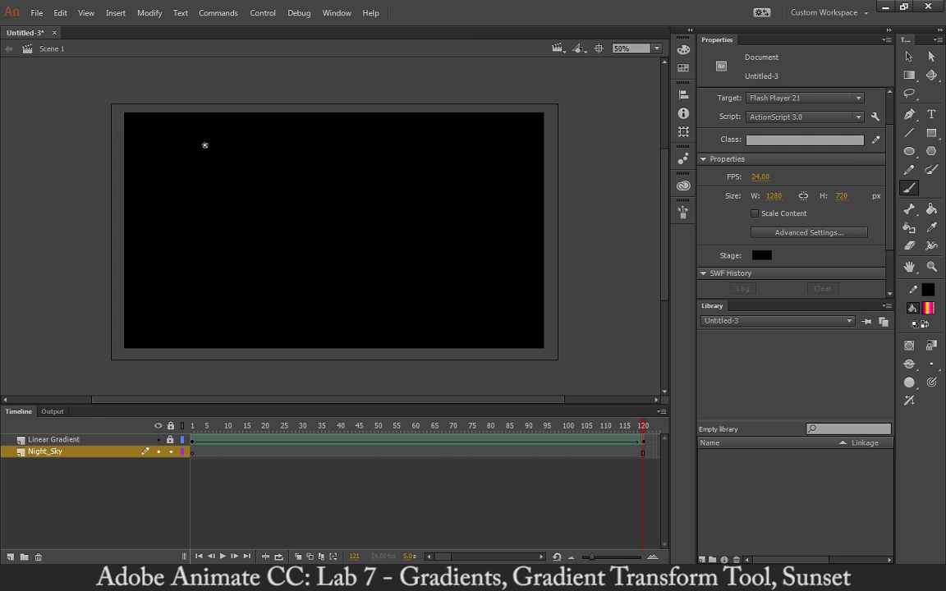
Dab small stars with the brush all over the black stage on the Night_Sky layer
click(196, 143)
click(250, 176)
click(269, 224)
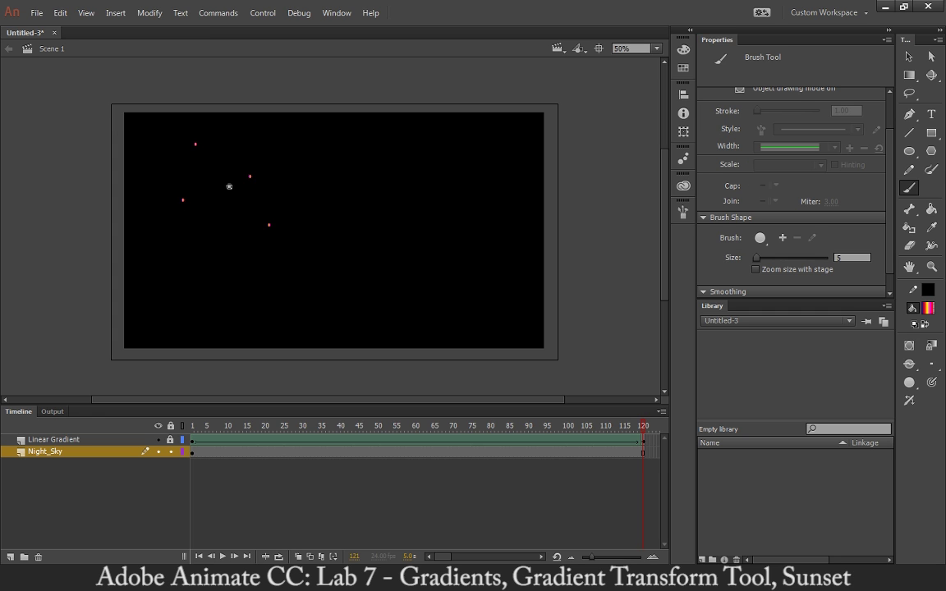
click(355, 167)
click(358, 135)
click(404, 161)
click(536, 130)
click(414, 127)
click(425, 273)
click(296, 258)
click(343, 299)
click(389, 302)
click(389, 249)
click(229, 300)
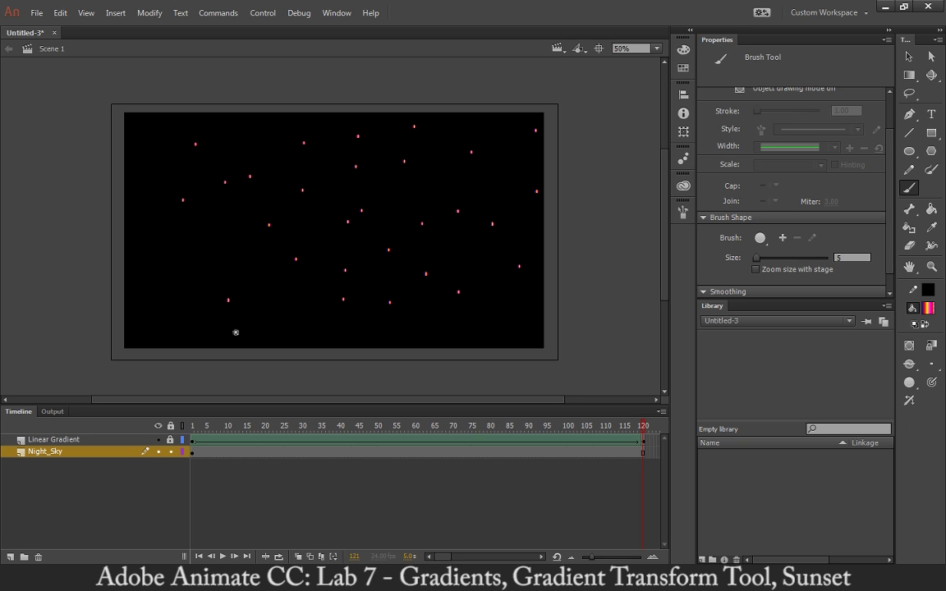
click(279, 296)
click(281, 335)
click(138, 303)
click(180, 336)
click(247, 259)
click(141, 157)
click(230, 132)
click(222, 558)
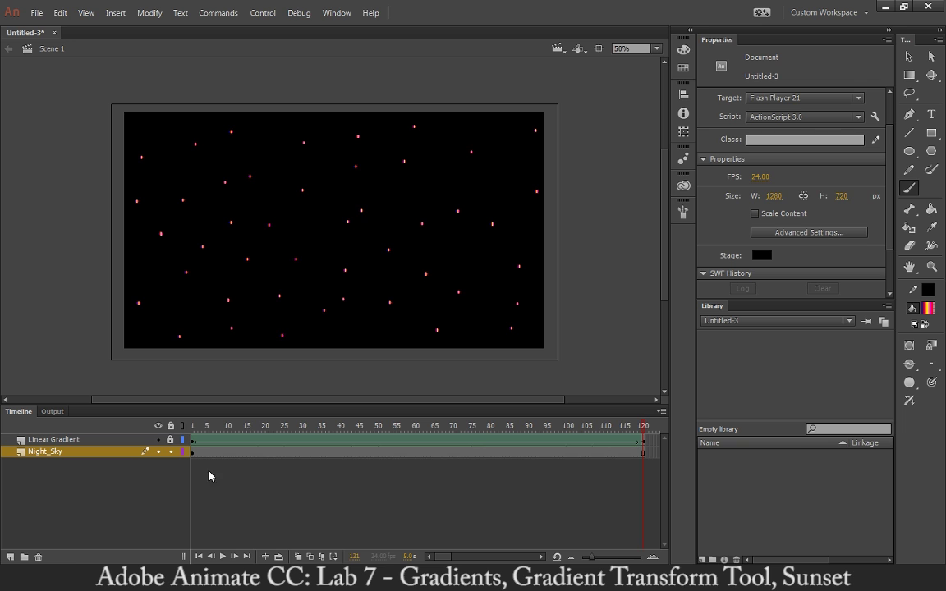
Hide the Linear Gradient layer and add a layer named Radial Gradient above Night_Sky
click(158, 442)
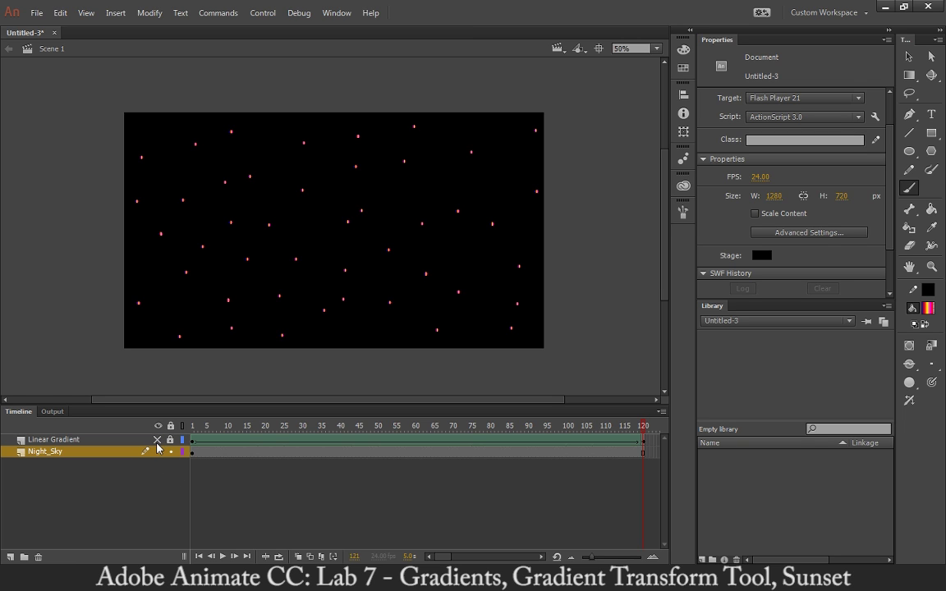
click(10, 557)
double_click(39, 453)
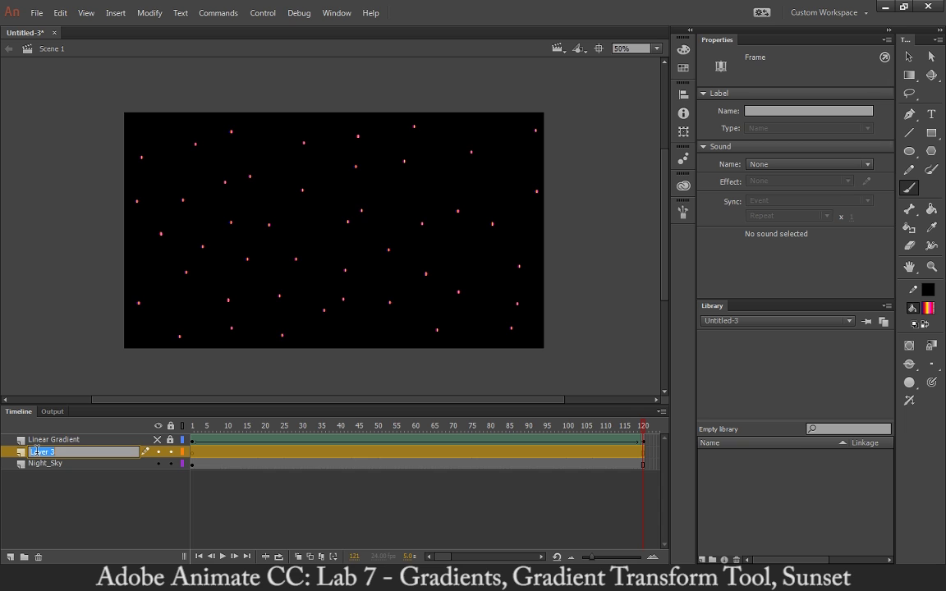
text(Radial Gradient)
key(Return)
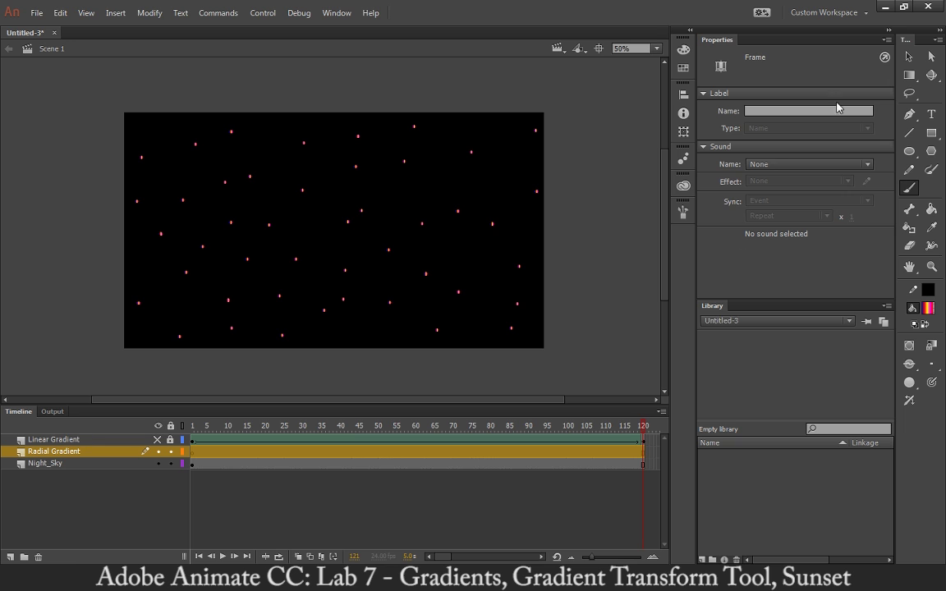
Draw a rectangle about 1362 × 801 px with a red-to-black radial gradient fill, covering the whole stage on the Radial Gradient layer
click(931, 133)
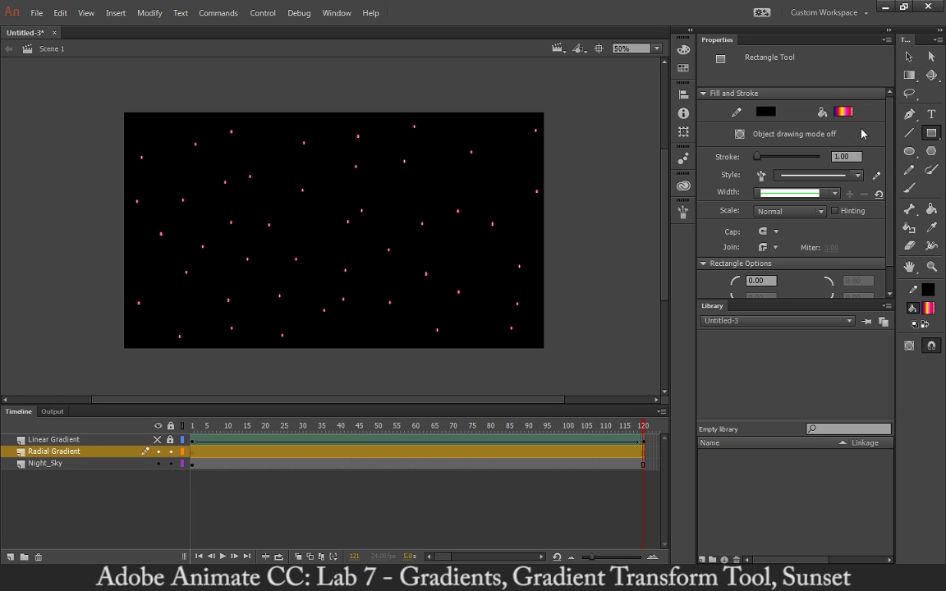
click(928, 309)
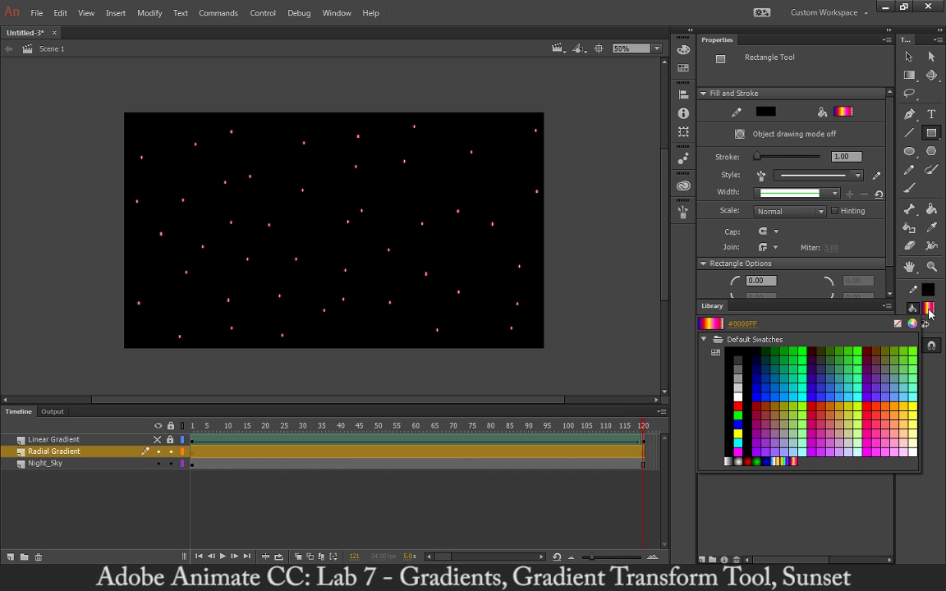
click(750, 462)
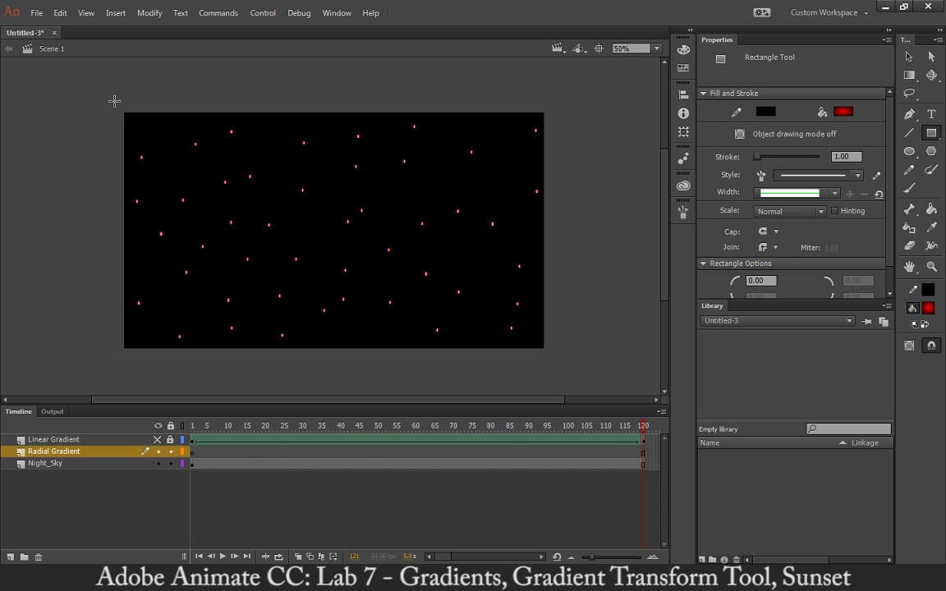
drag(114, 101, 561, 363)
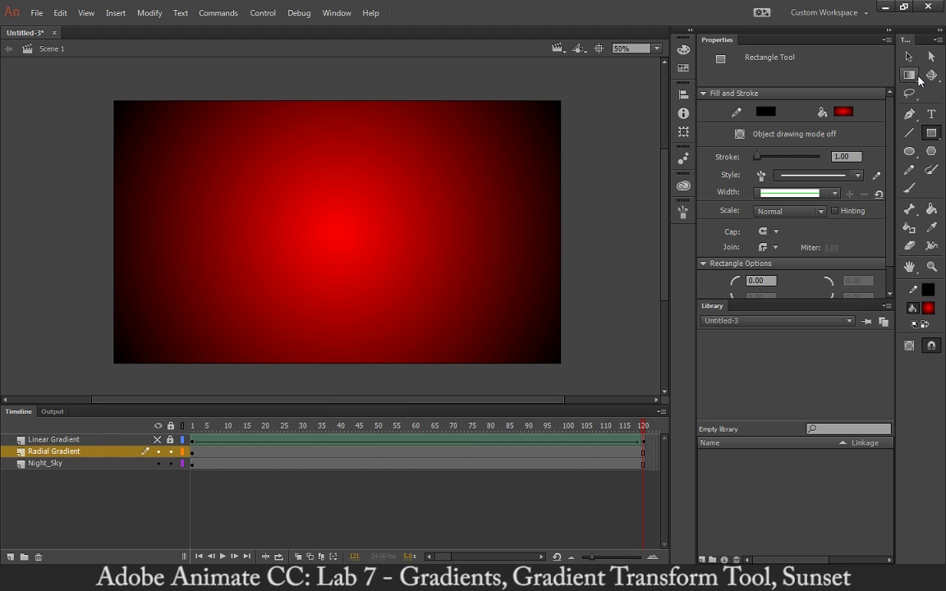
Select the rectangle's radial fill with the Gradient Transform tool and show its whole bounding circle
drag(917, 77, 855, 90)
click(329, 243)
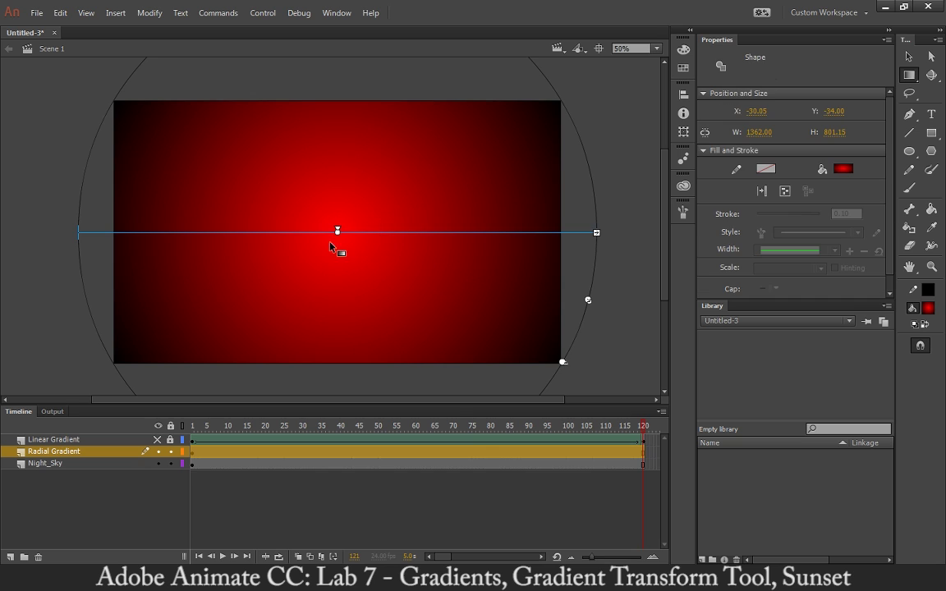
key(ctrl+minus)
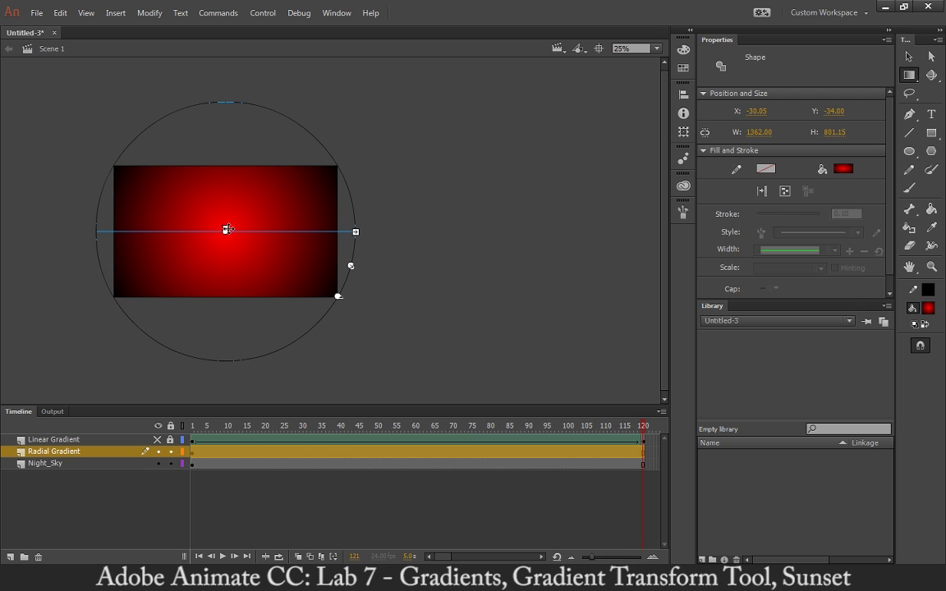
mouse_move(225, 222)
mouse_down()
mouse_move(318, 222)
mouse_move(177, 224)
mouse_move(318, 229)
mouse_move(192, 220)
mouse_move(289, 223)
mouse_move(225, 230)
mouse_move(204, 195)
mouse_move(258, 293)
mouse_move(239, 205)
mouse_move(292, 200)
mouse_move(275, 164)
mouse_move(213, 250)
mouse_move(226, 232)
mouse_up()
click(441, 272)
click(234, 234)
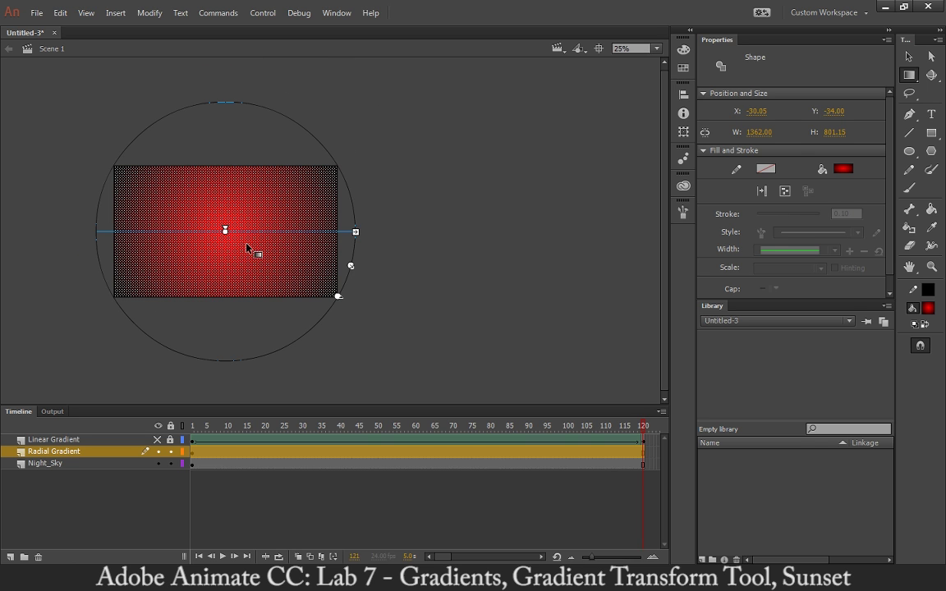
Try narrowing the radial gradient's width and undo that change
click(423, 215)
click(288, 268)
drag(355, 232, 264, 256)
key(ctrl+z)
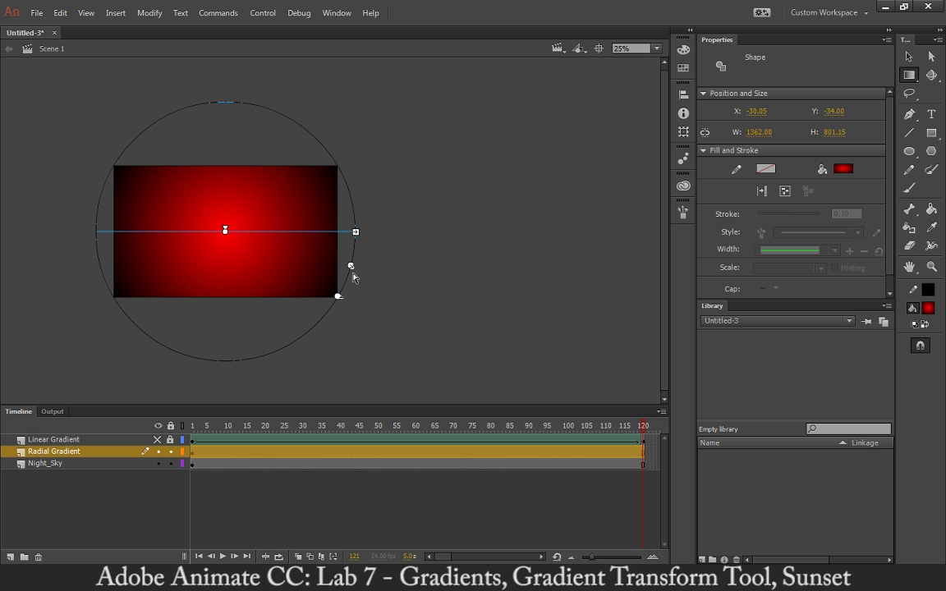
Enlarge the radial gradient evenly until its bounding circle extends beyond the rectangle's corners
drag(351, 267, 358, 308)
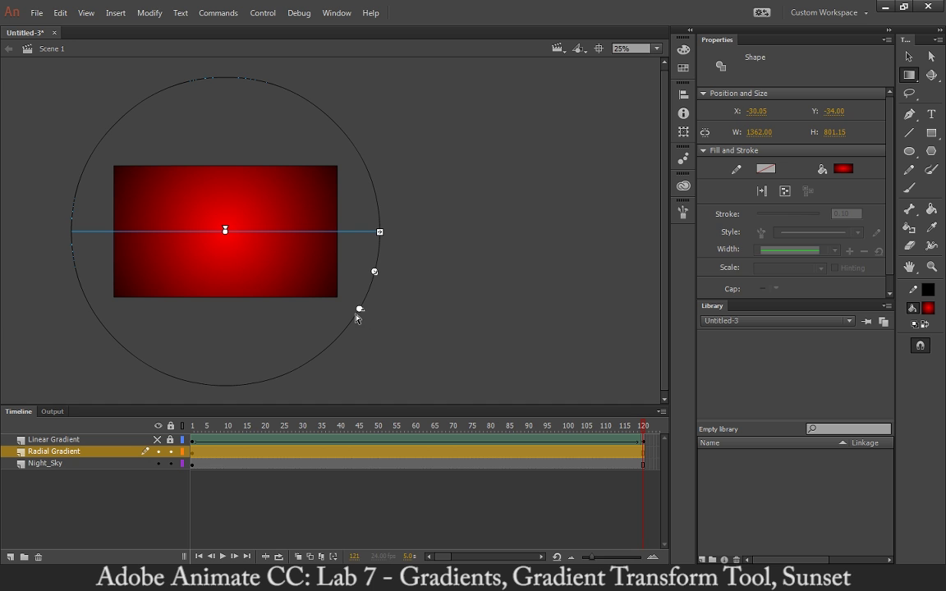
mouse_move(375, 273)
mouse_down()
mouse_move(457, 306)
mouse_move(376, 273)
mouse_up()
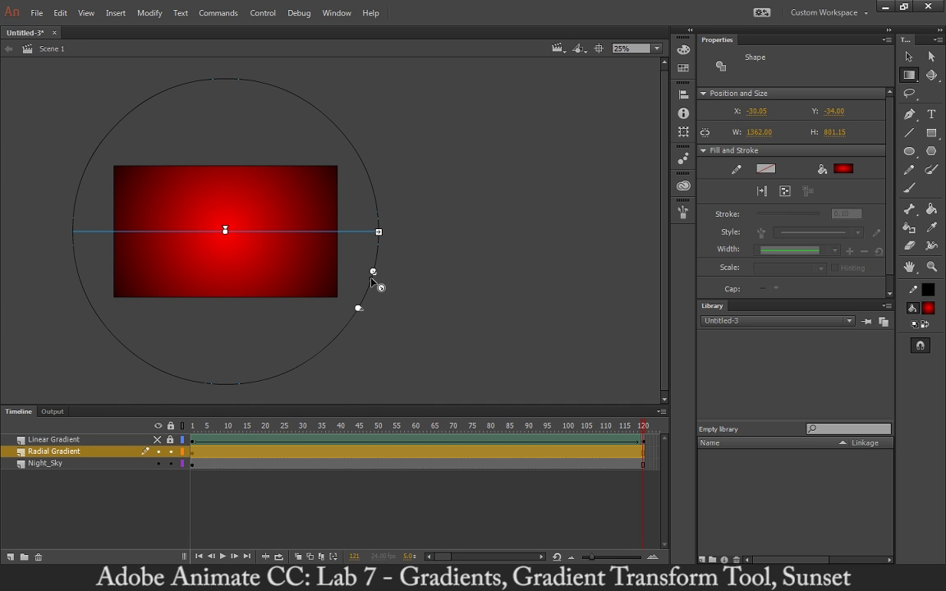
mouse_move(359, 309)
mouse_down()
mouse_move(297, 361)
mouse_move(363, 291)
mouse_move(358, 308)
mouse_up()
click(240, 236)
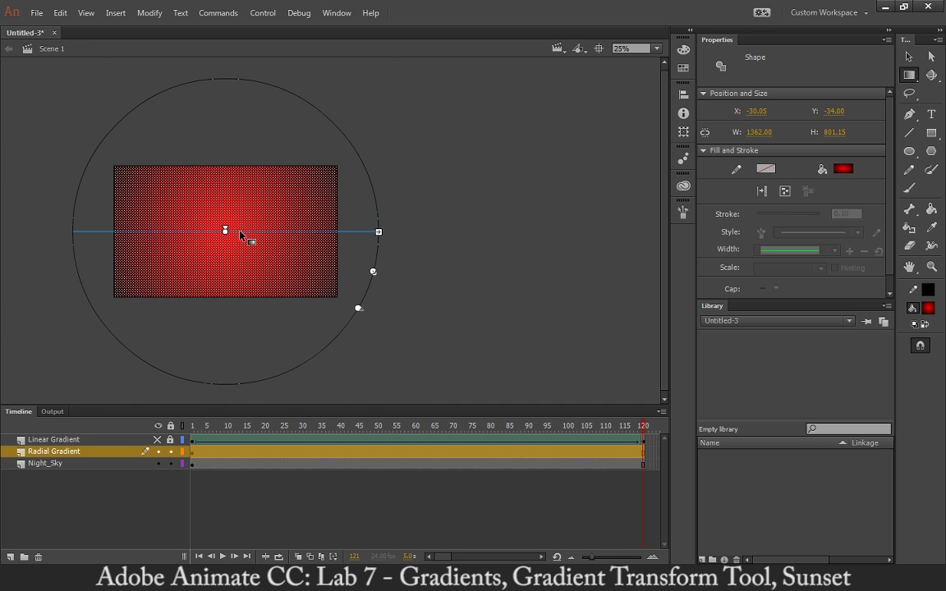
click(296, 187)
Narrow the radial gradient into a tall ellipse, shift its focal point to the right, and scale the whole gradient down
drag(381, 232, 303, 232)
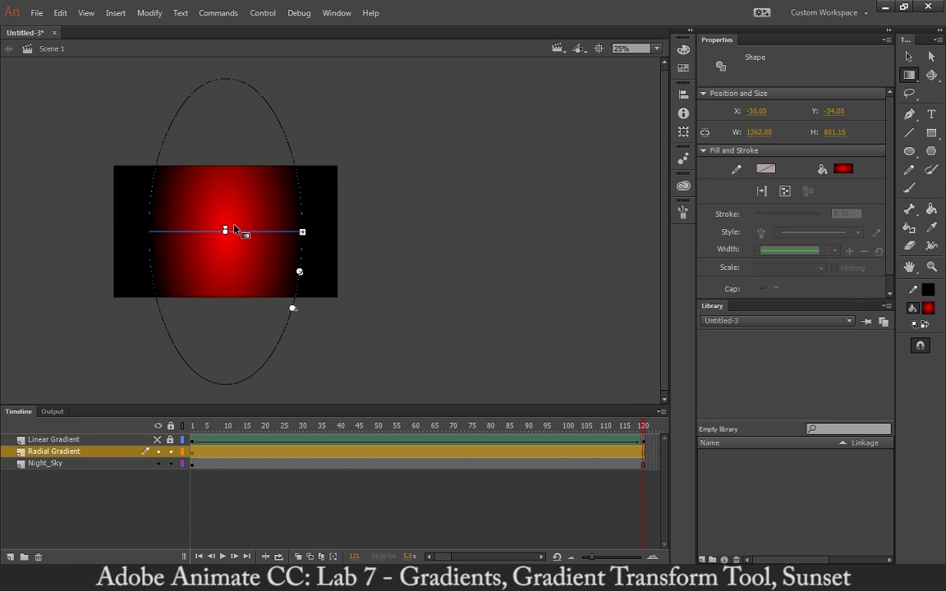
drag(226, 224, 270, 222)
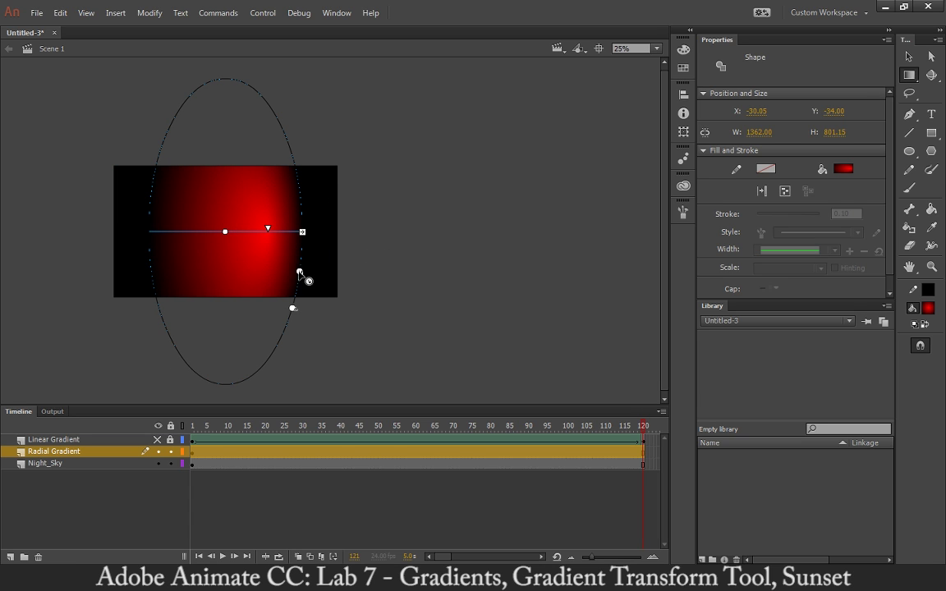
drag(299, 272, 250, 327)
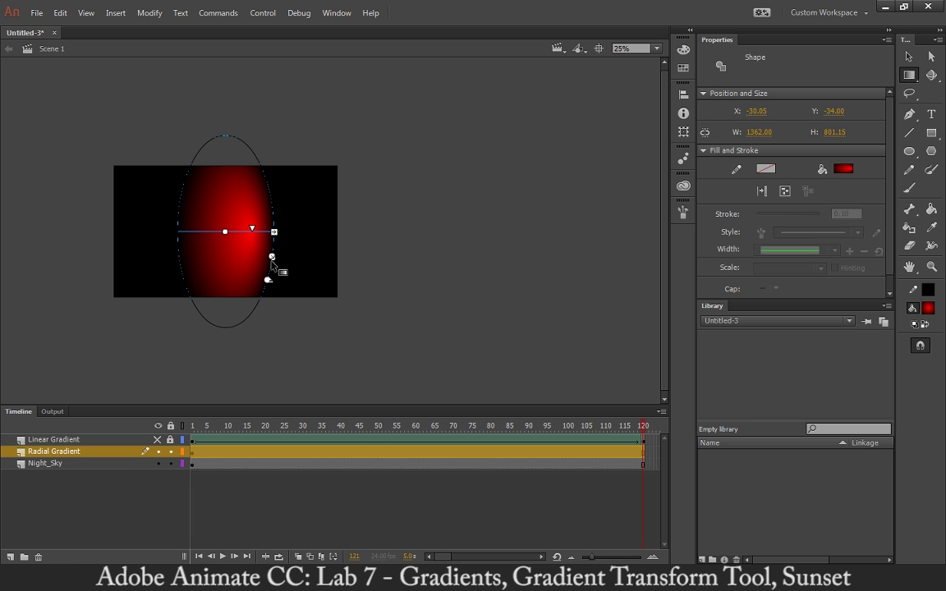
Undo the latest radial gradient transformations back to the evenly enlarged circle, and reselect the fill for gradient transforming
drag(270, 282, 249, 286)
key(ctrl+z)
key(ctrl+z)
key(ctrl+z)
key(ctrl+z)
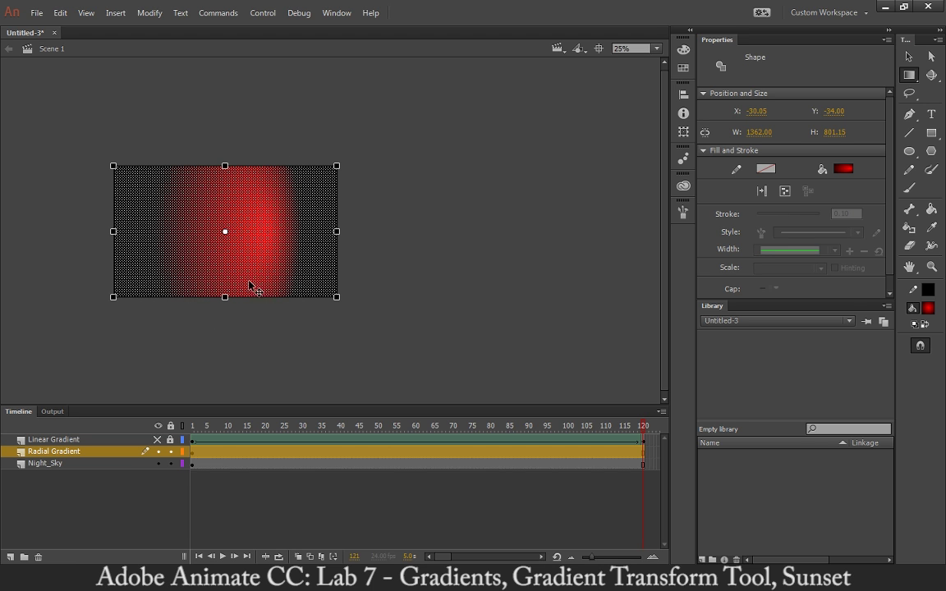
click(218, 284)
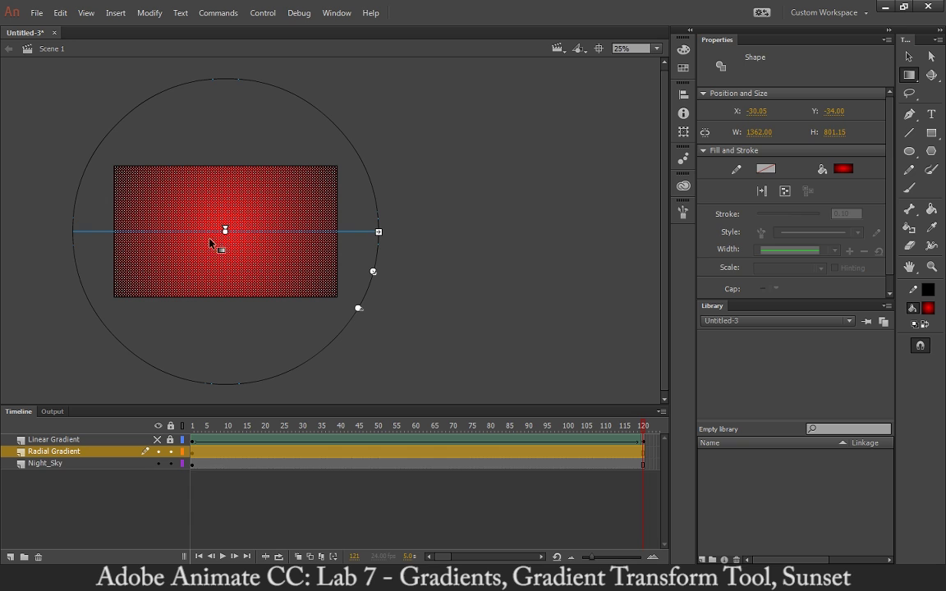
click(437, 190)
click(249, 249)
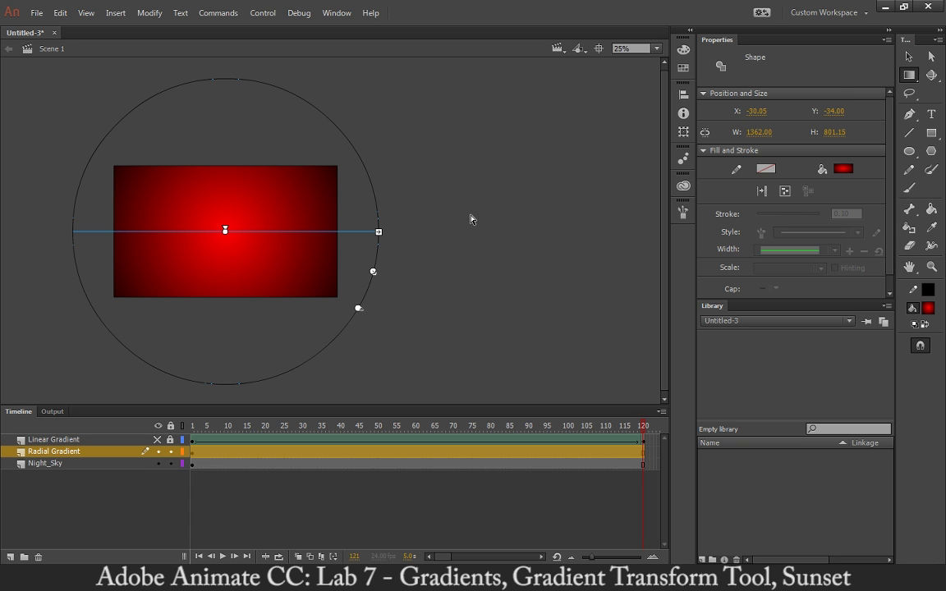
Set the radial gradient's centre colour to yellow FFFF00 and add a red D70000 stop a short way outward from it
click(683, 52)
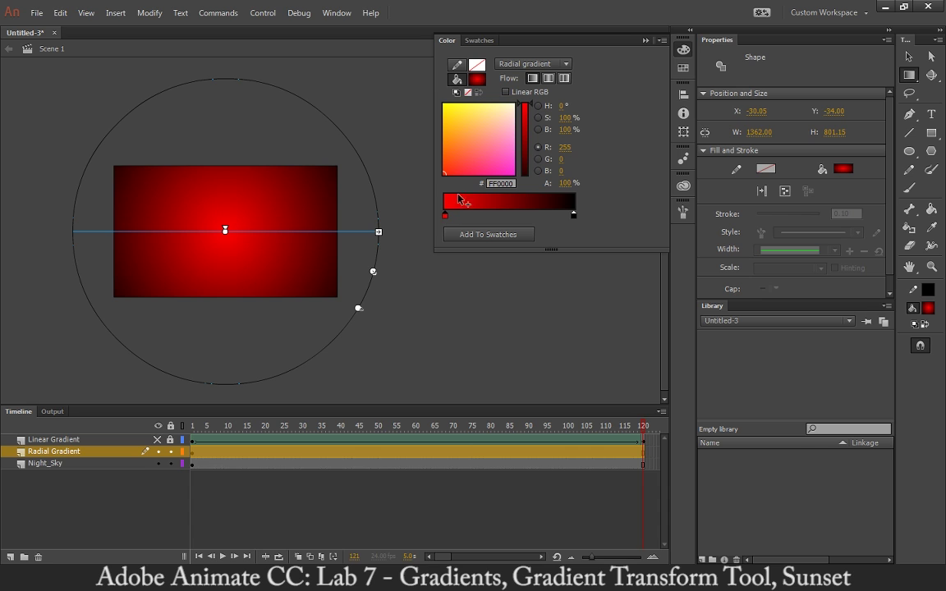
drag(469, 155, 428, 100)
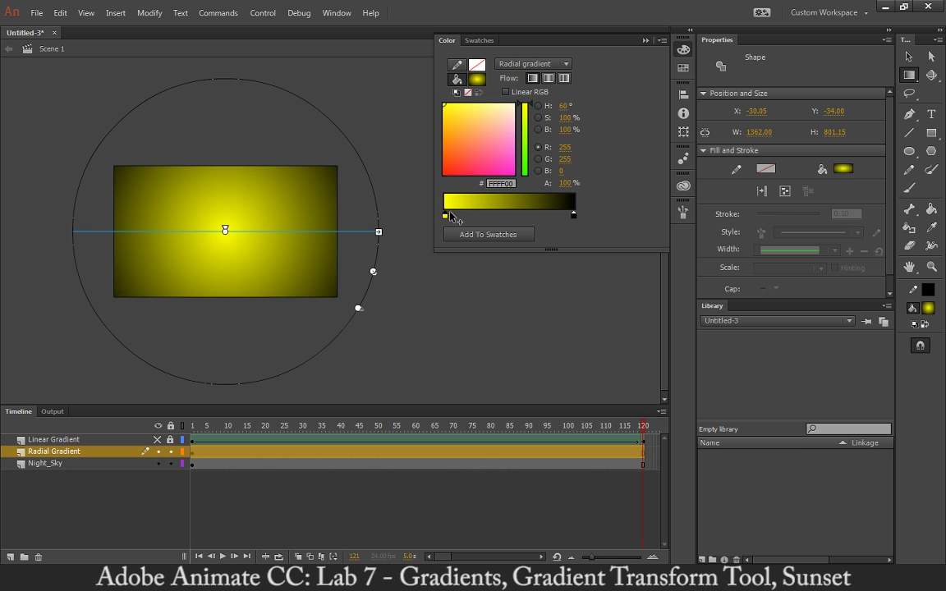
click(471, 216)
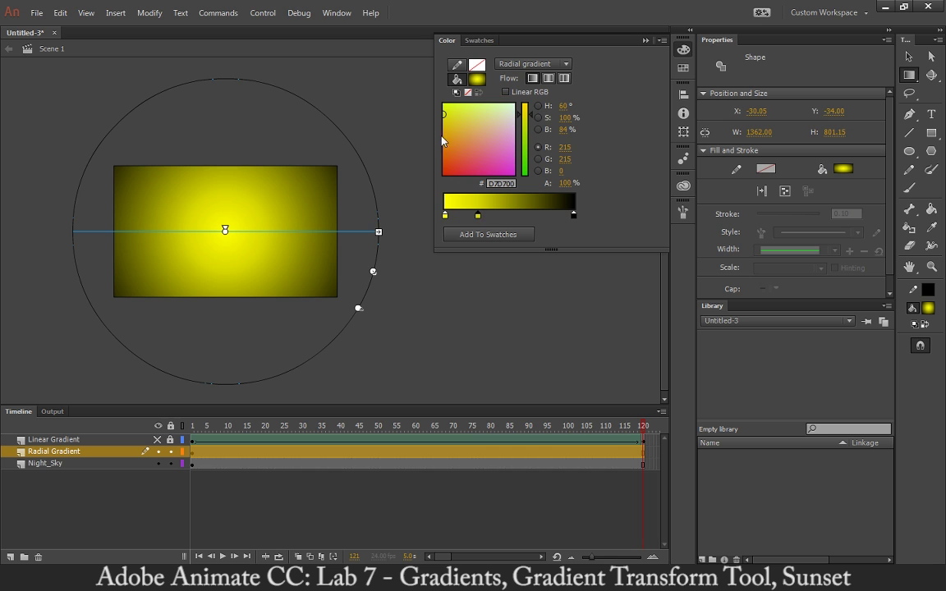
drag(459, 134, 443, 174)
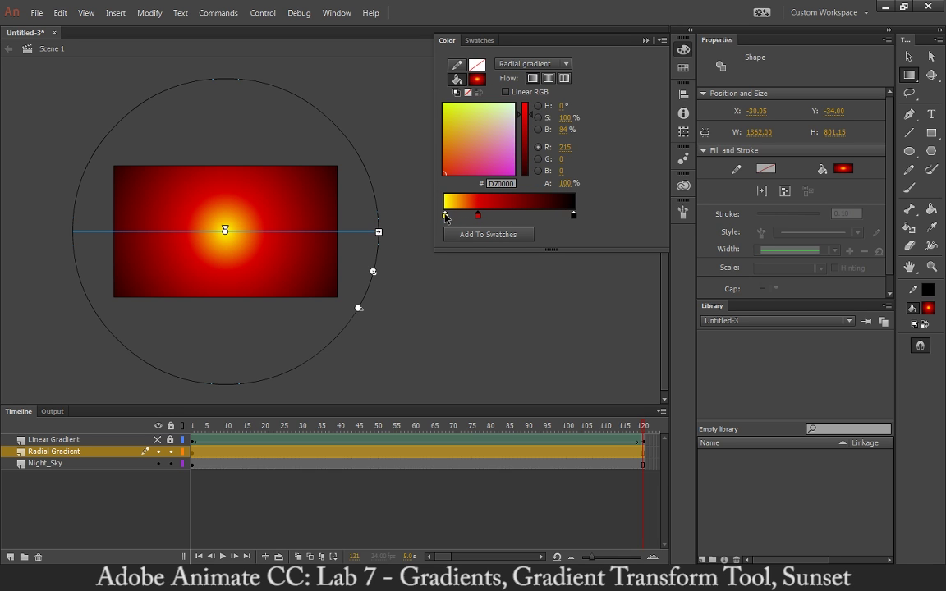
drag(445, 216, 448, 219)
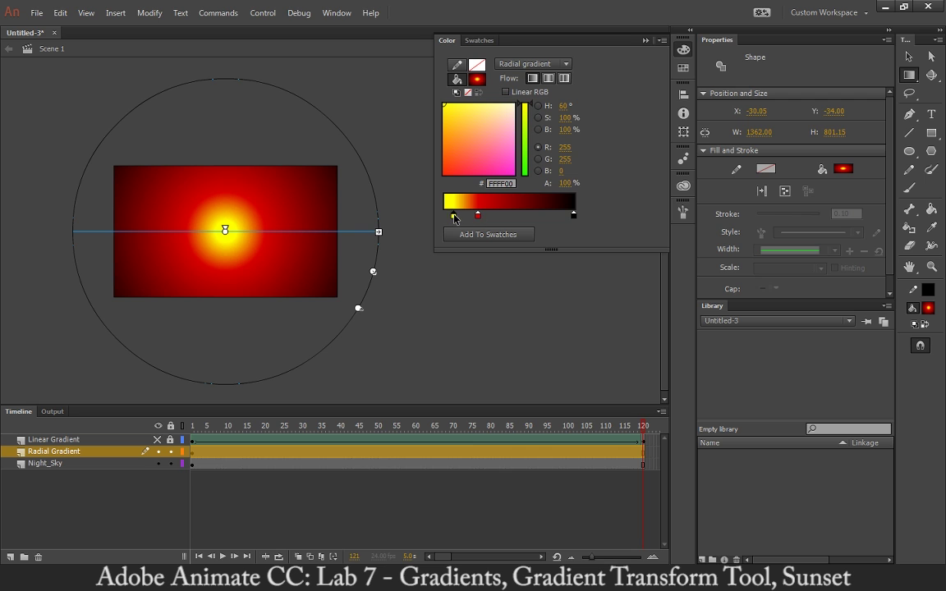
click(481, 216)
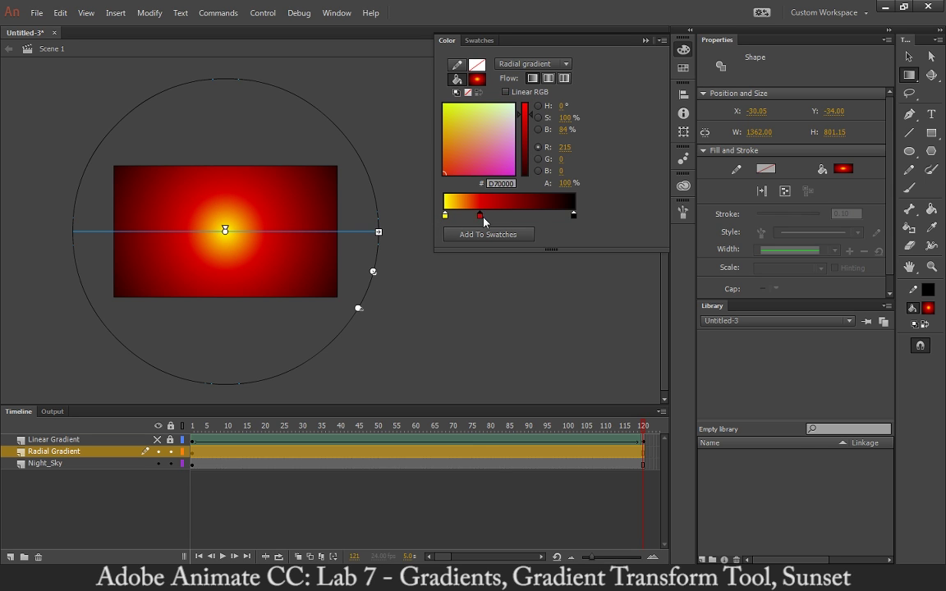
Add a colour stop between the gradient's yellow and red stops and set it to blue 3574FF
click(466, 215)
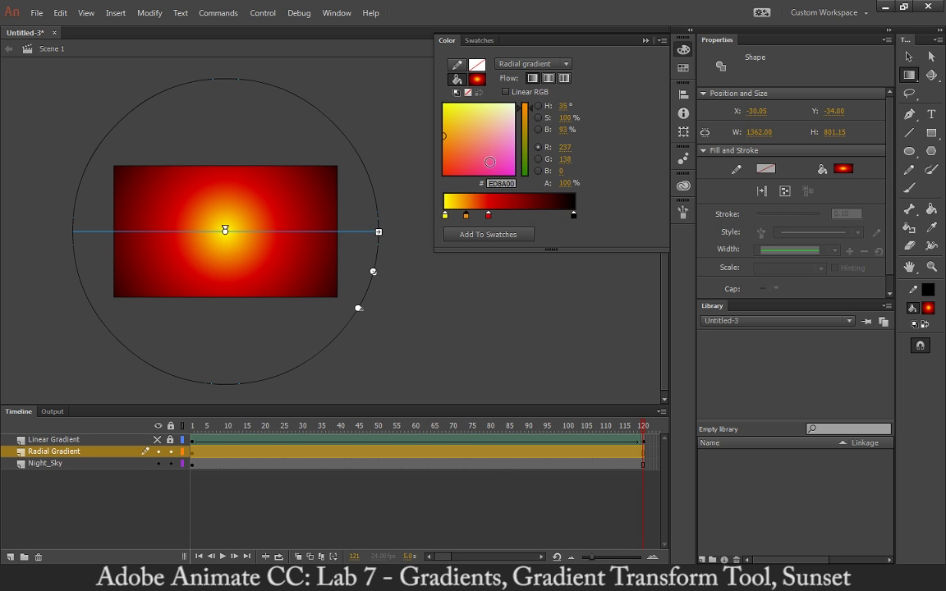
click(505, 161)
click(480, 141)
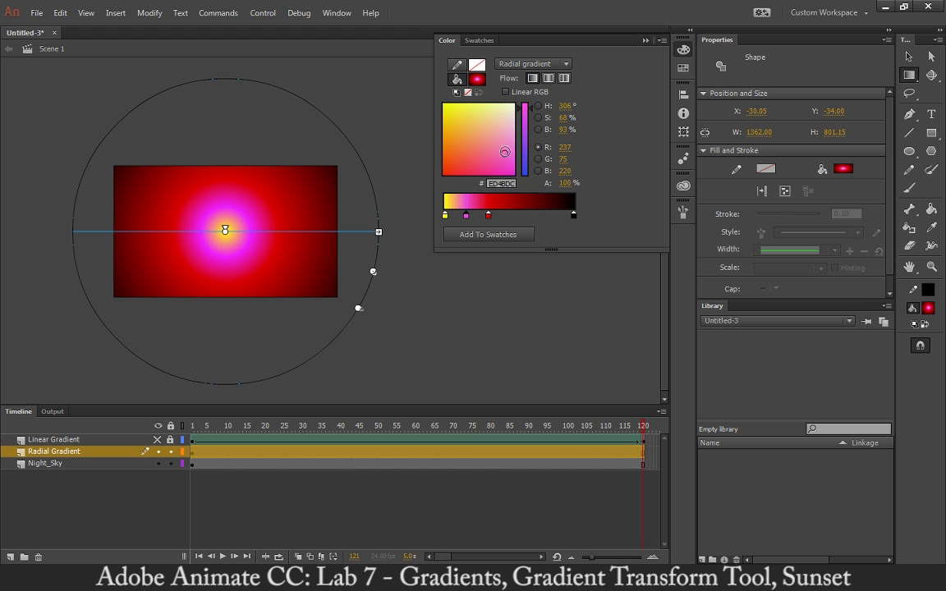
drag(481, 142, 520, 129)
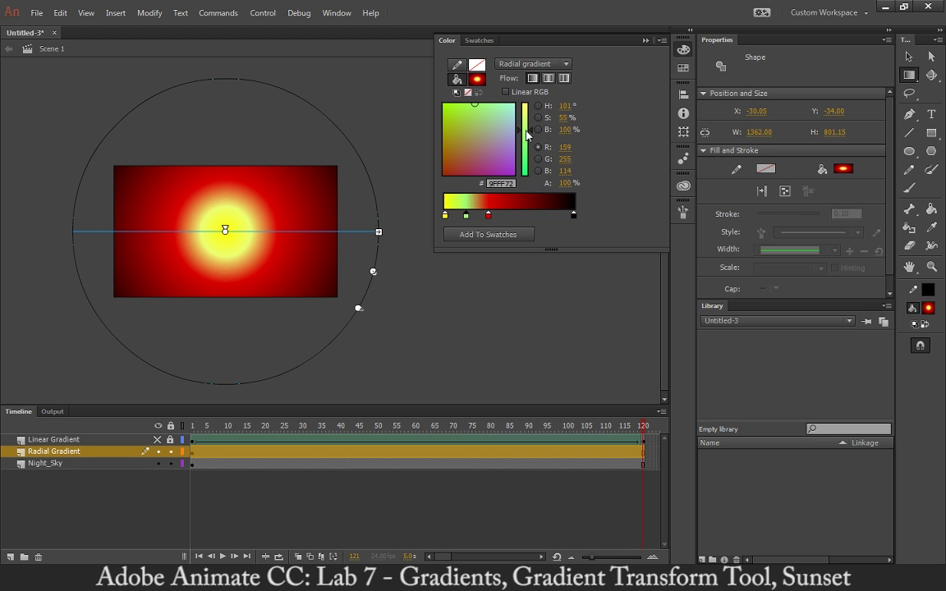
drag(459, 147, 441, 95)
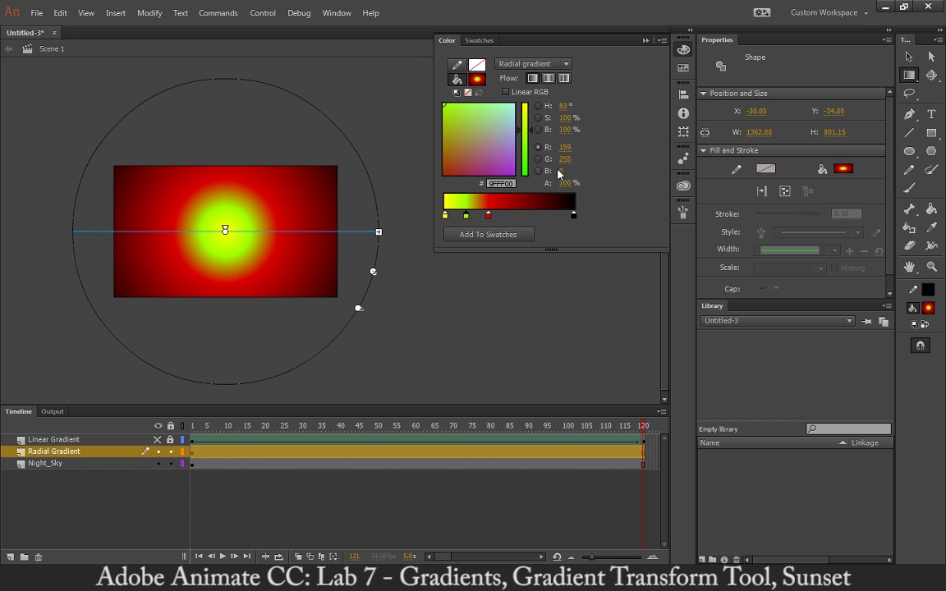
click(483, 141)
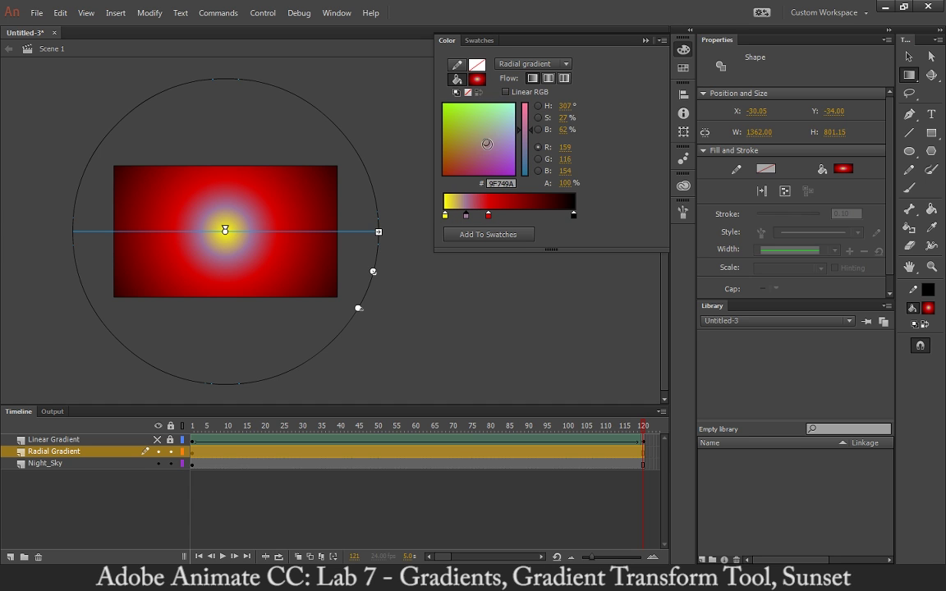
click(466, 137)
drag(467, 137, 511, 177)
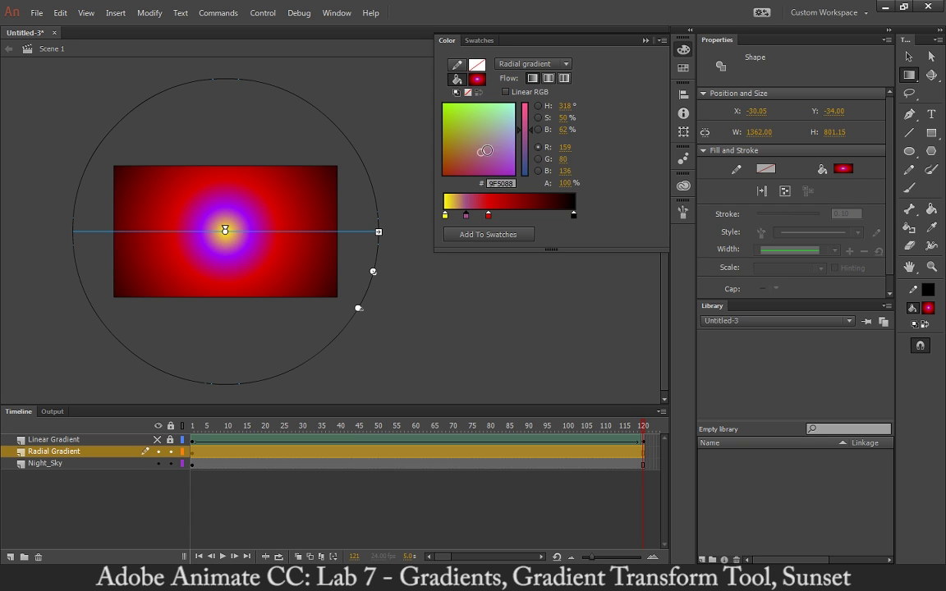
click(493, 144)
drag(526, 149, 520, 191)
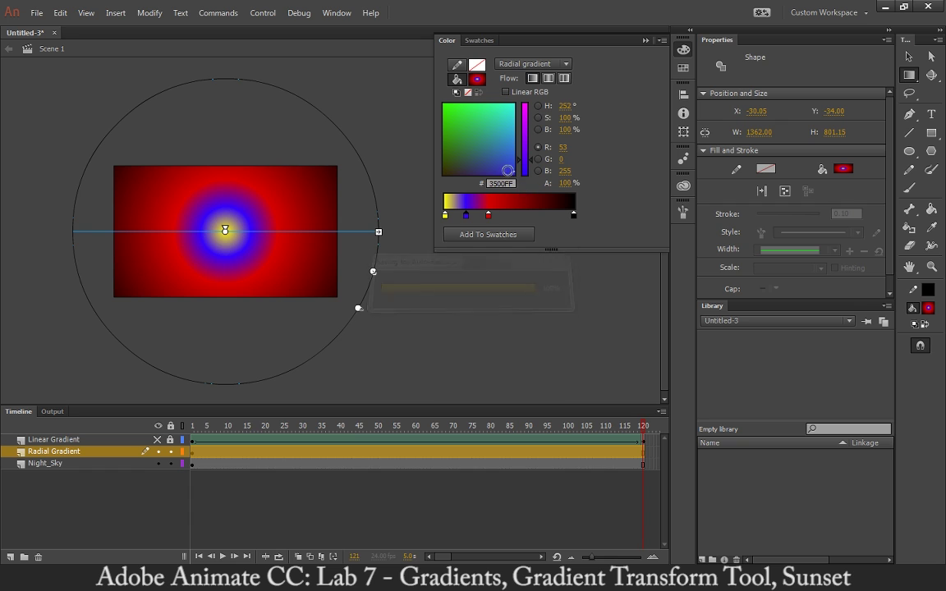
click(514, 157)
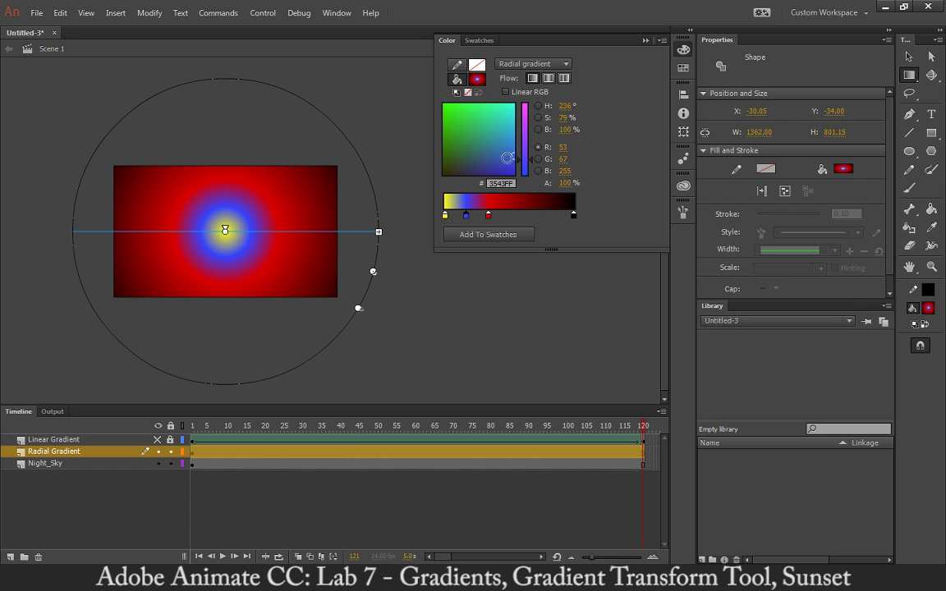
drag(517, 160, 518, 148)
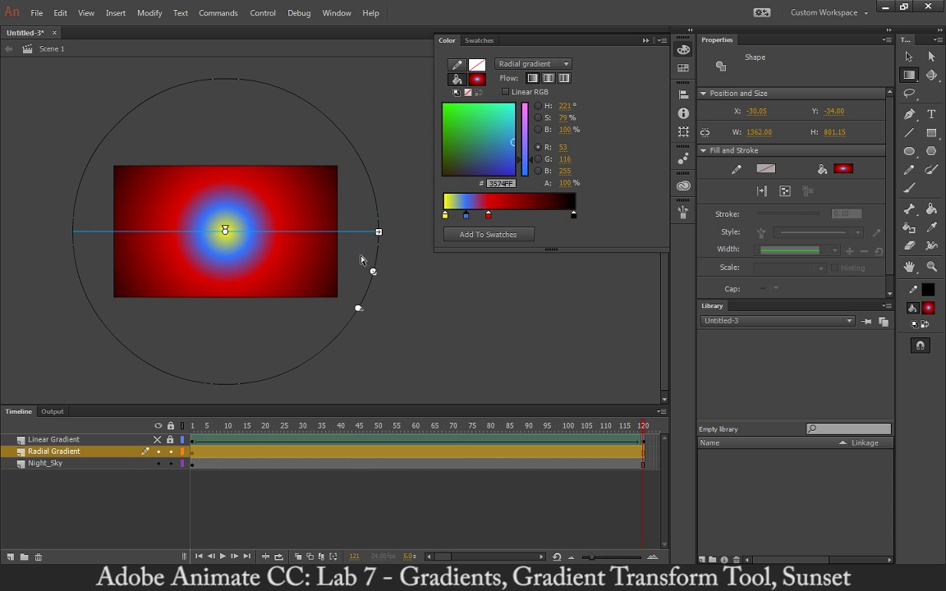
Move the radial gradient's centre to the middle of the rectangle's bottom edge and enlarge the gradient evenly
drag(224, 230, 228, 294)
drag(382, 296, 437, 297)
key(ctrl+z)
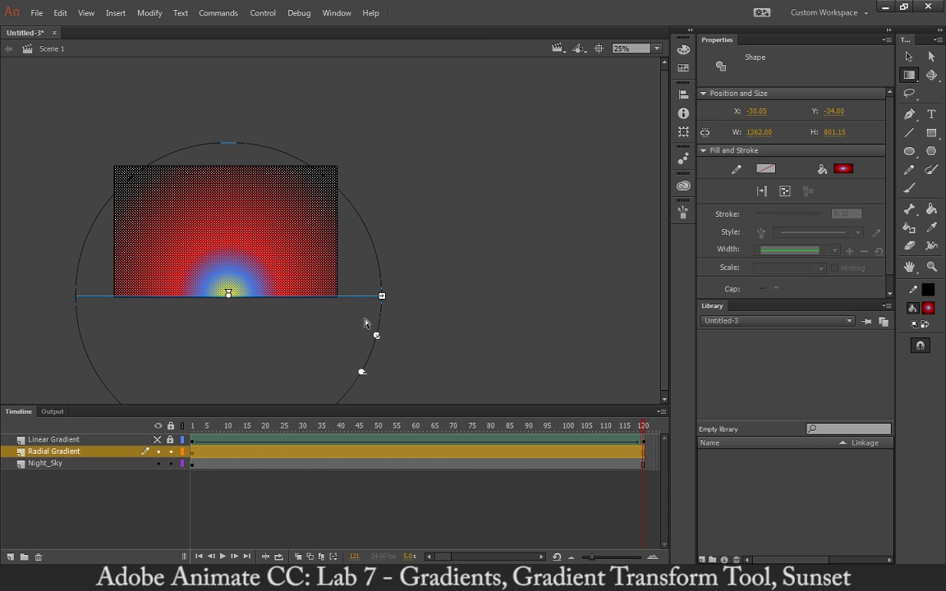
drag(372, 325, 466, 371)
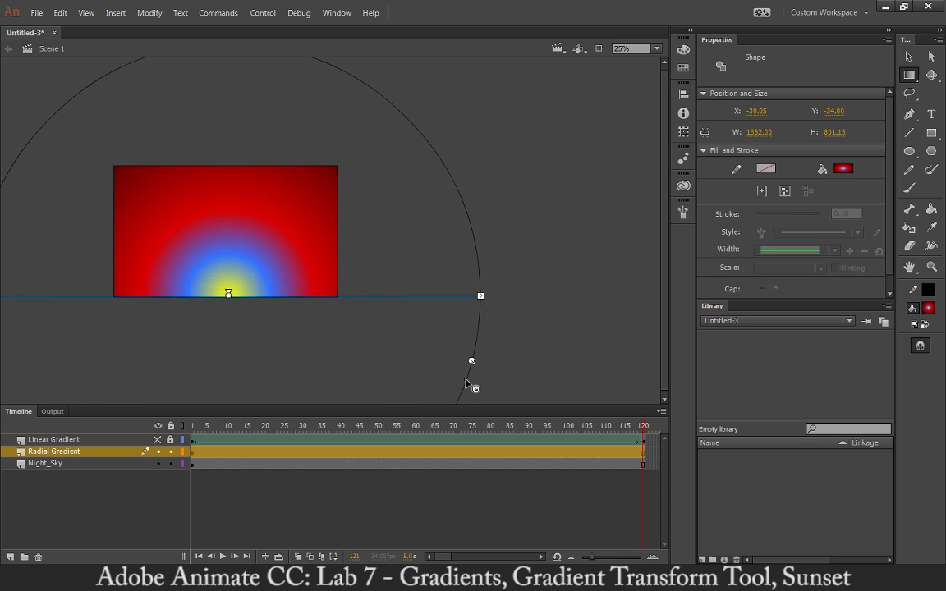
click(466, 371)
click(322, 222)
Shift the gradient's red stop slightly outward and recolour it to orange D79500
click(683, 49)
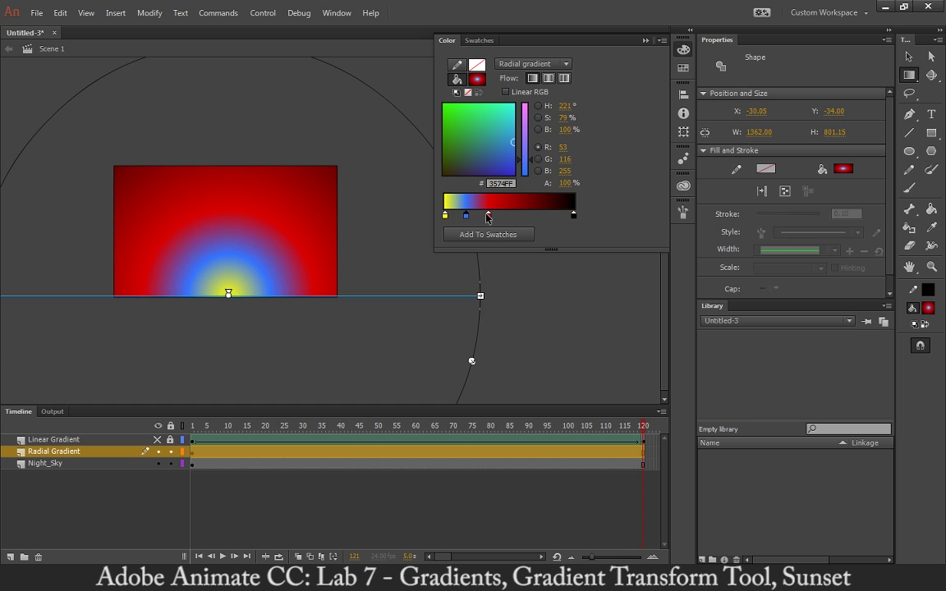
drag(489, 216, 497, 219)
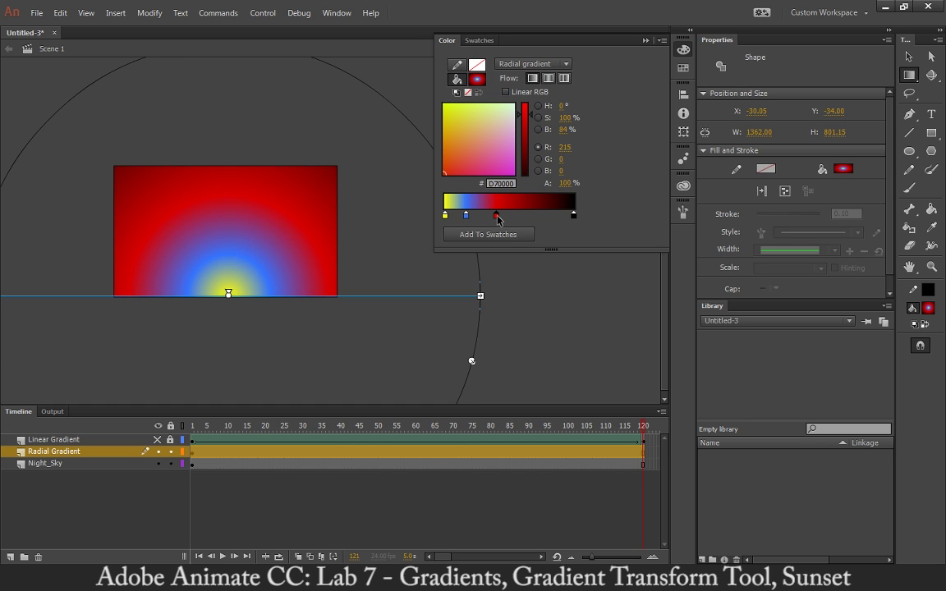
click(442, 134)
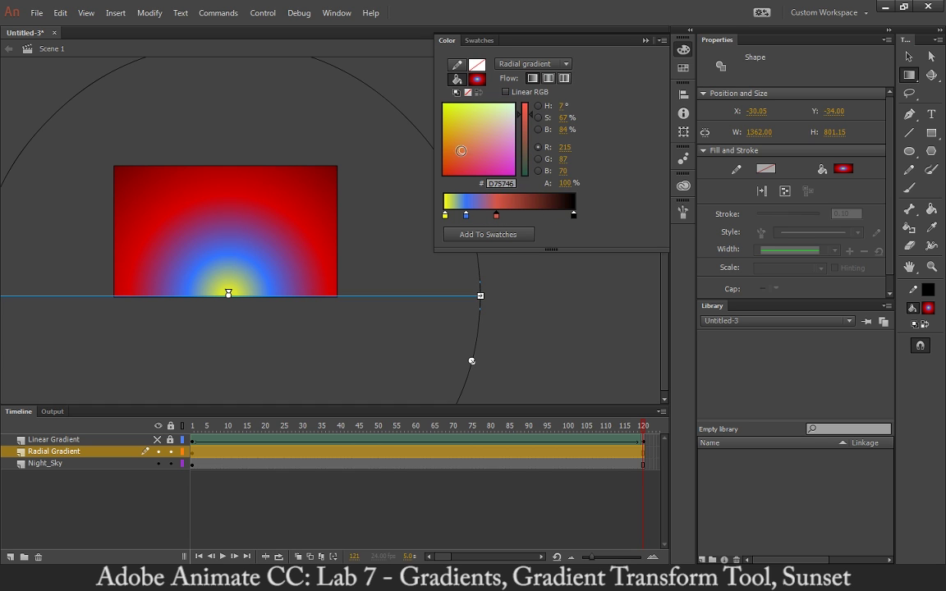
drag(440, 133, 441, 136)
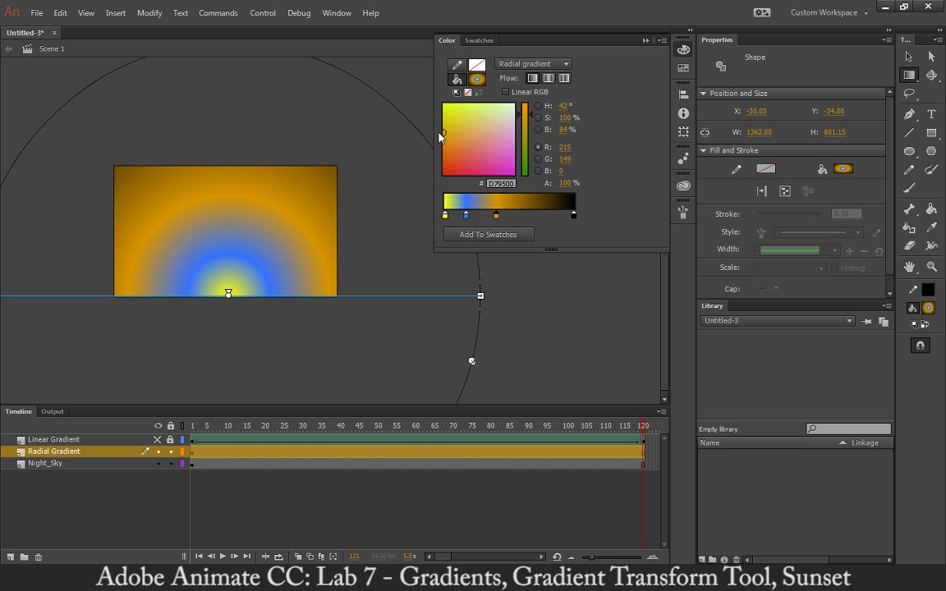
Add a colour stop between the orange and black stops and set it to bright red FF0000
click(526, 216)
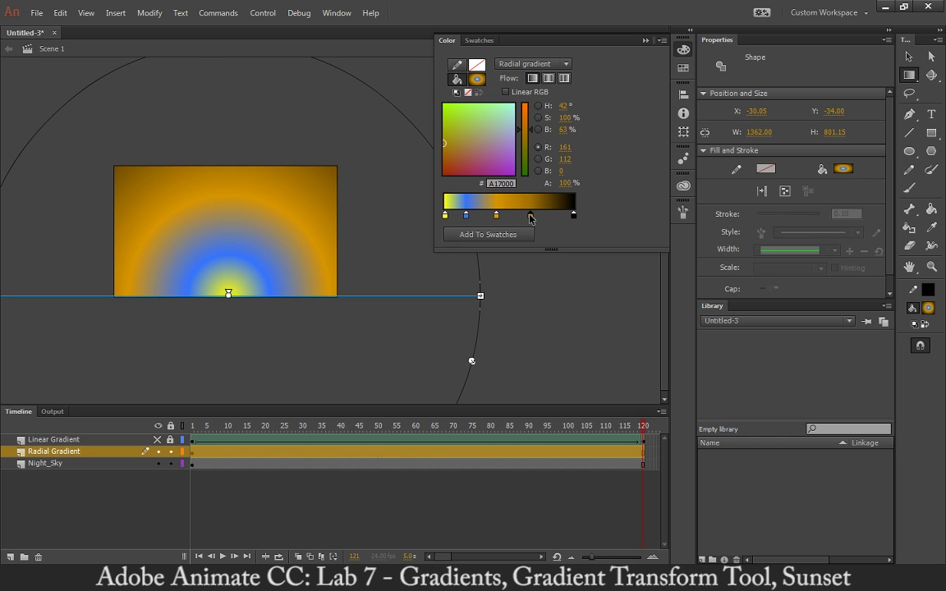
drag(530, 217, 530, 217)
drag(445, 138, 444, 175)
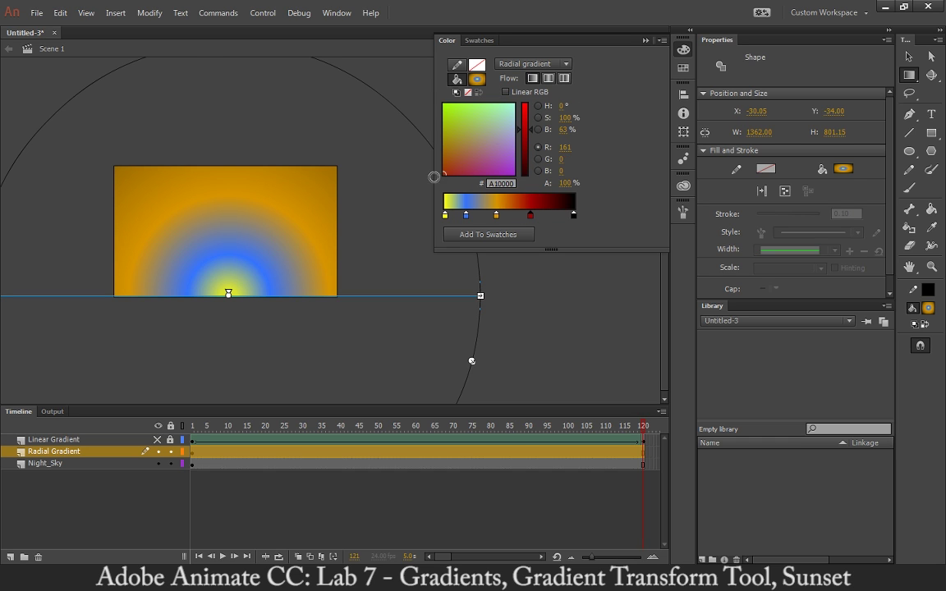
drag(524, 134, 475, 90)
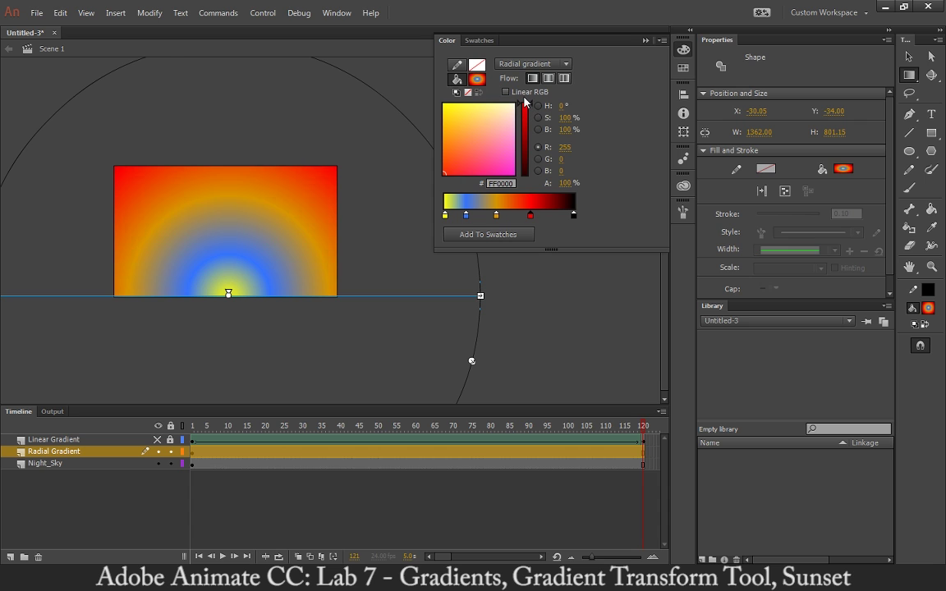
Add a pink FF3AA6 stop between the red and black stops, and make the black outer stop fully transparent
click(557, 216)
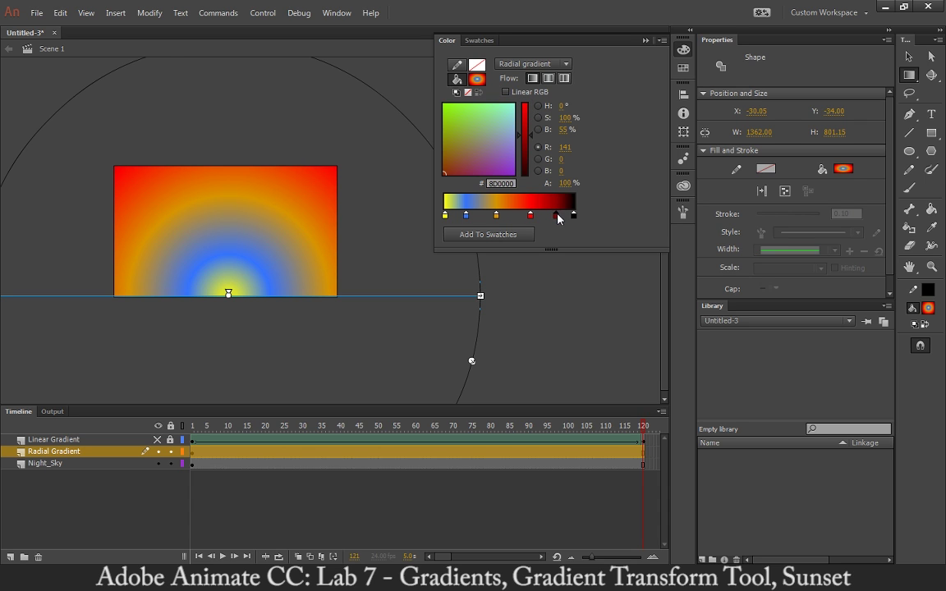
click(489, 158)
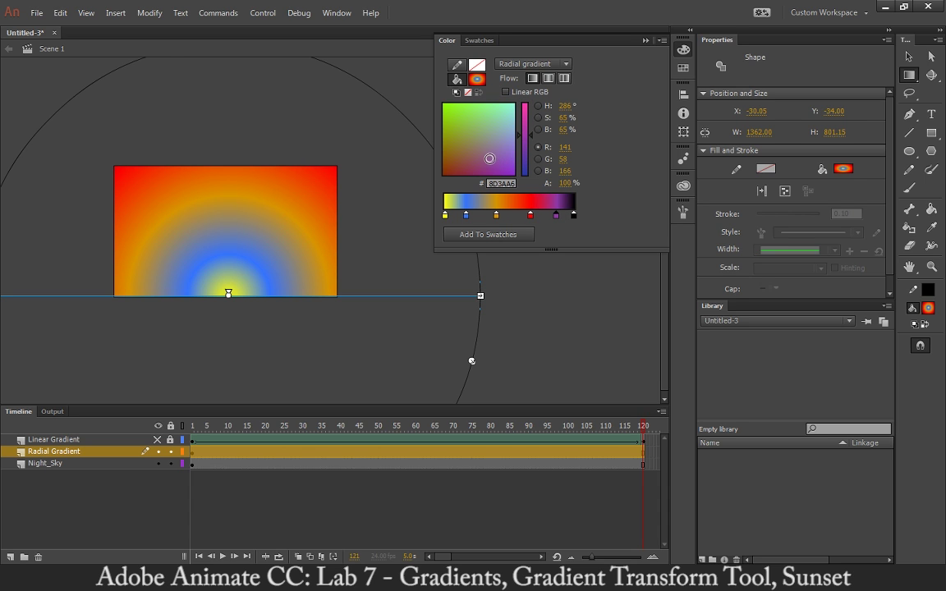
drag(529, 137, 534, 95)
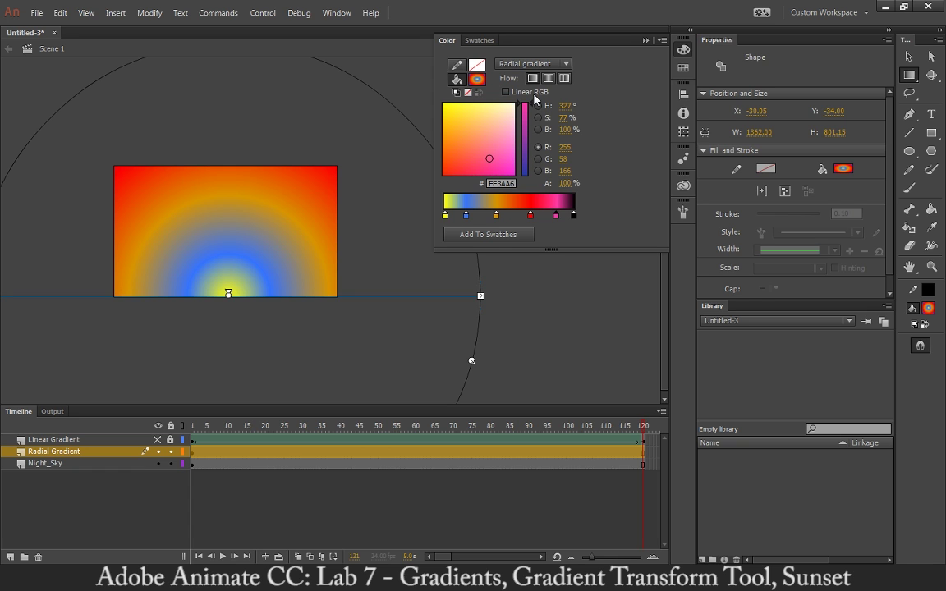
click(573, 216)
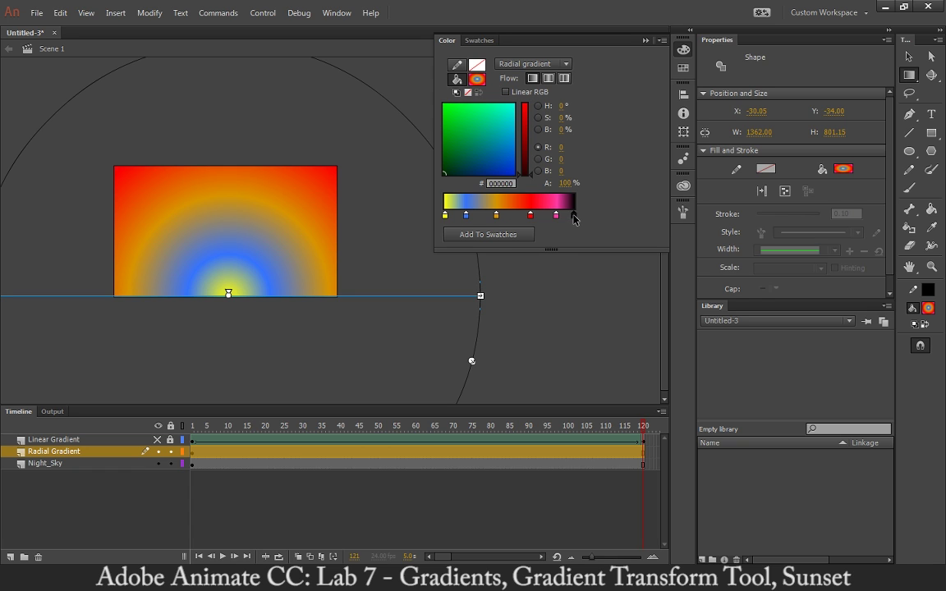
drag(562, 183, 517, 180)
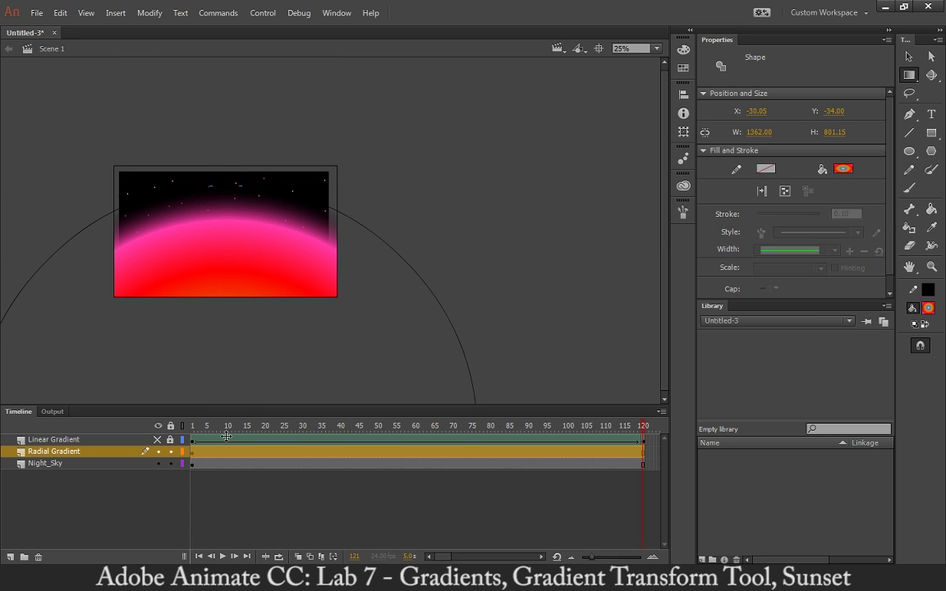
Place the radial gradient's centre well below the rectangle so its outer pink edge arcs across the night sky
mouse_move(226, 436)
mouse_down()
mouse_move(226, 397)
mouse_move(223, 420)
mouse_up()
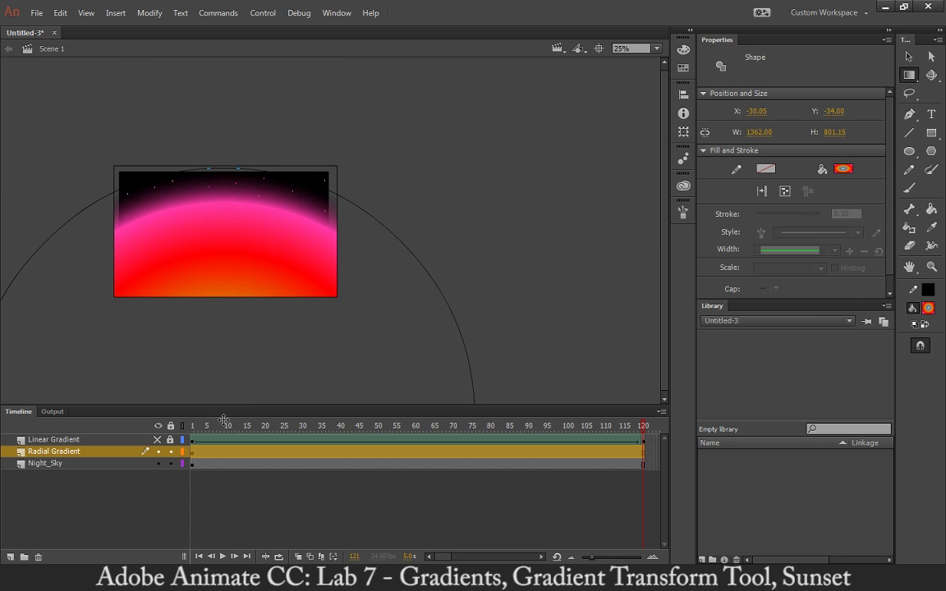
click(503, 243)
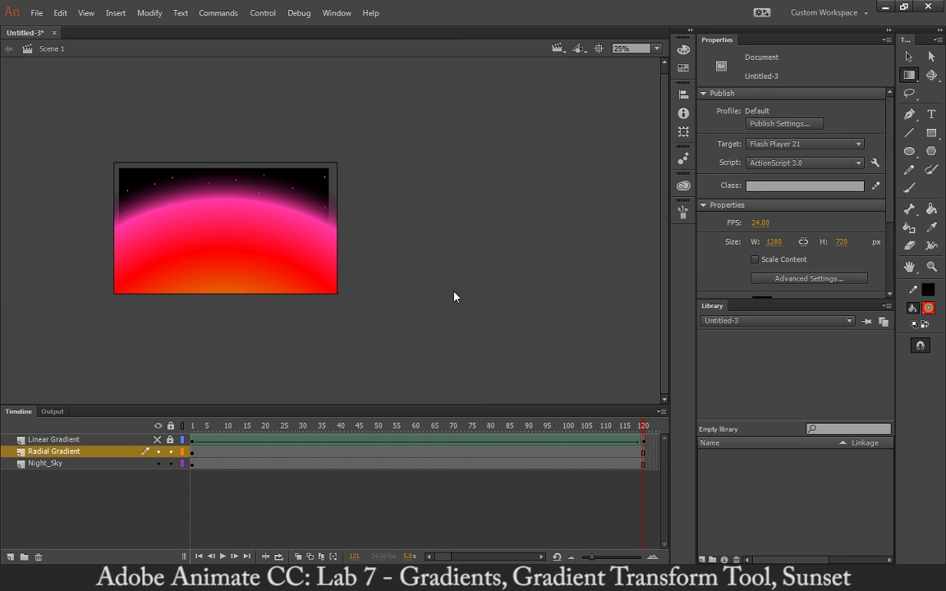
click(239, 317)
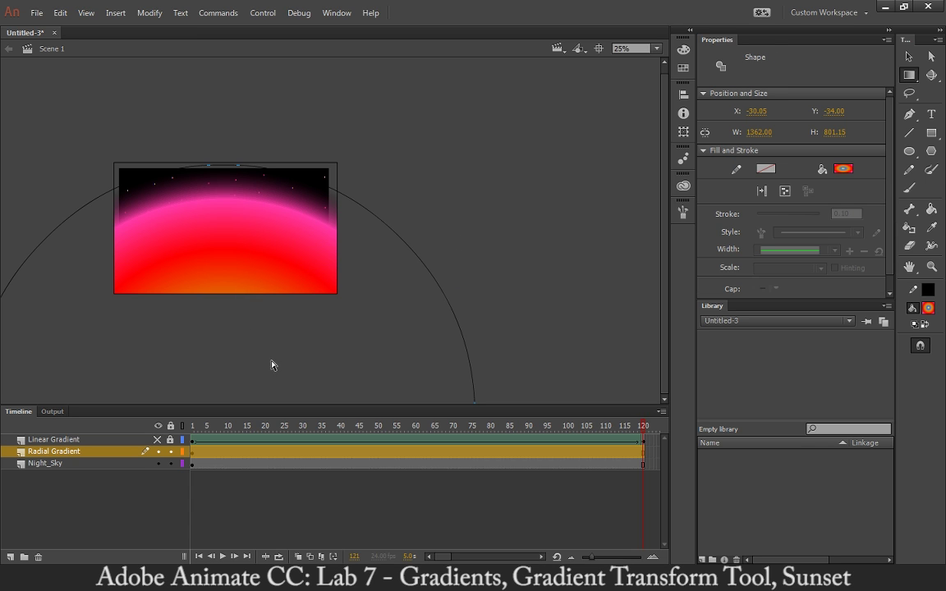
Lower the radial gradient's centre further below the rectangle and shift its red and pink colour stops slightly inward
key(f)
key(ctrl+minus)
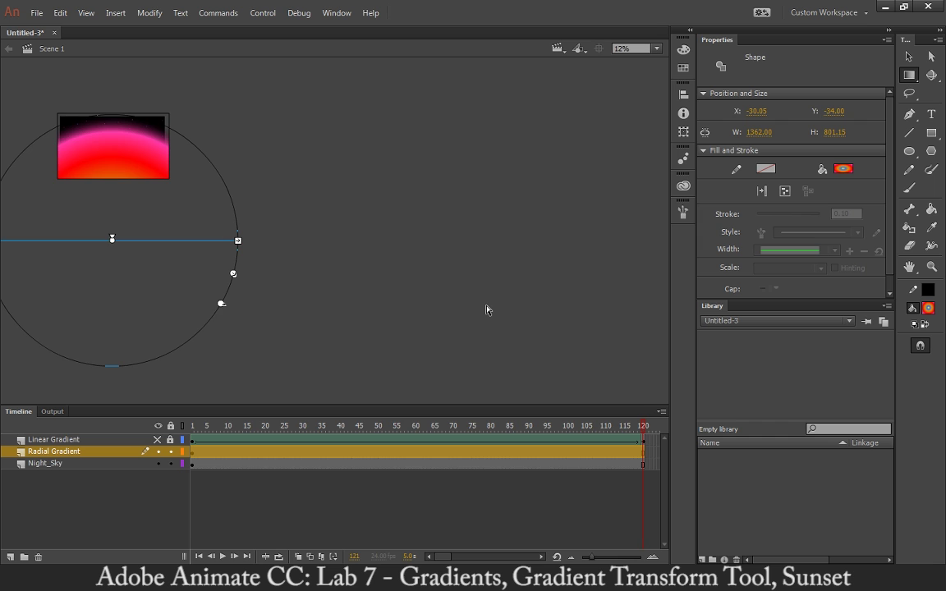
mouse_move(111, 241)
mouse_down()
mouse_move(110, 293)
mouse_move(115, 258)
mouse_up()
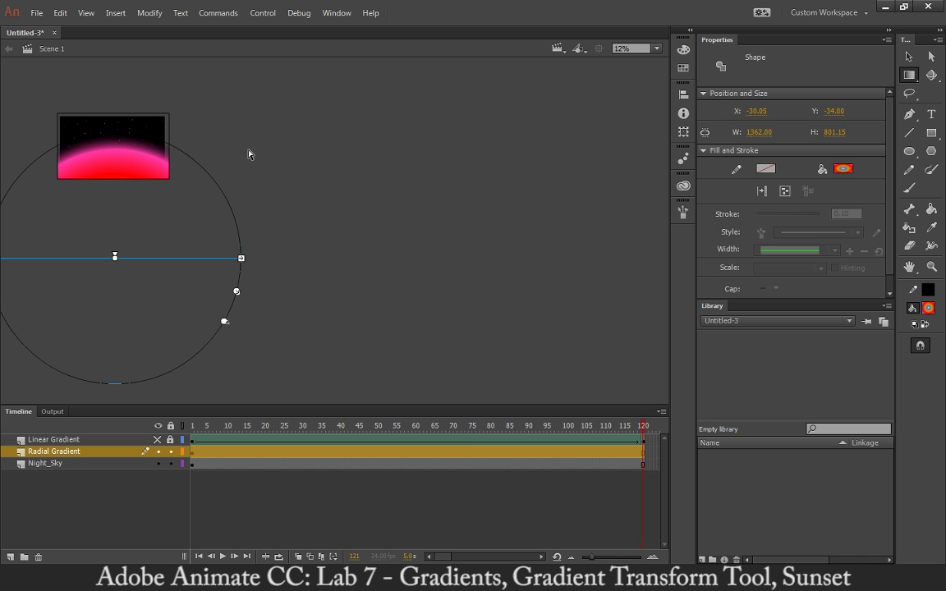
click(683, 49)
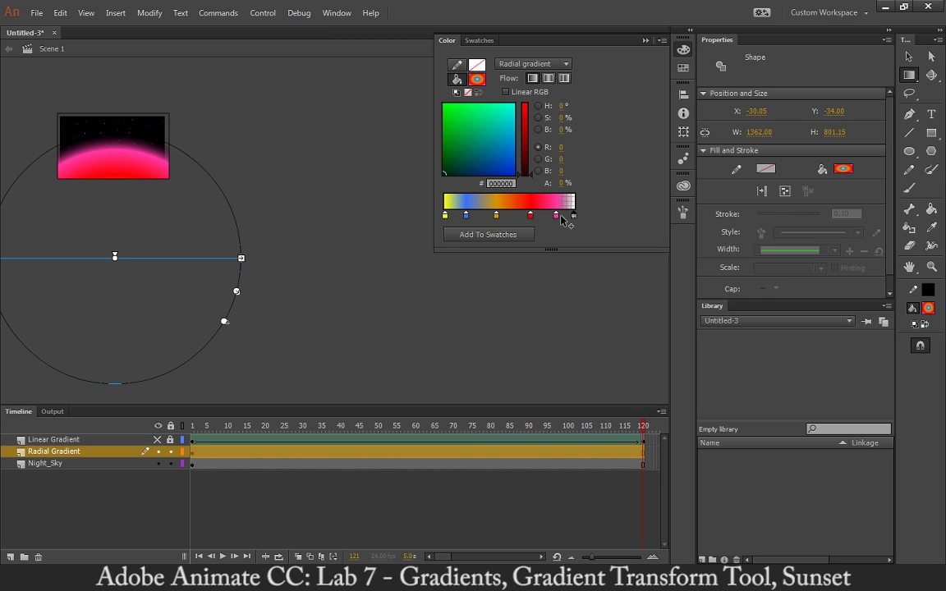
drag(555, 215, 523, 216)
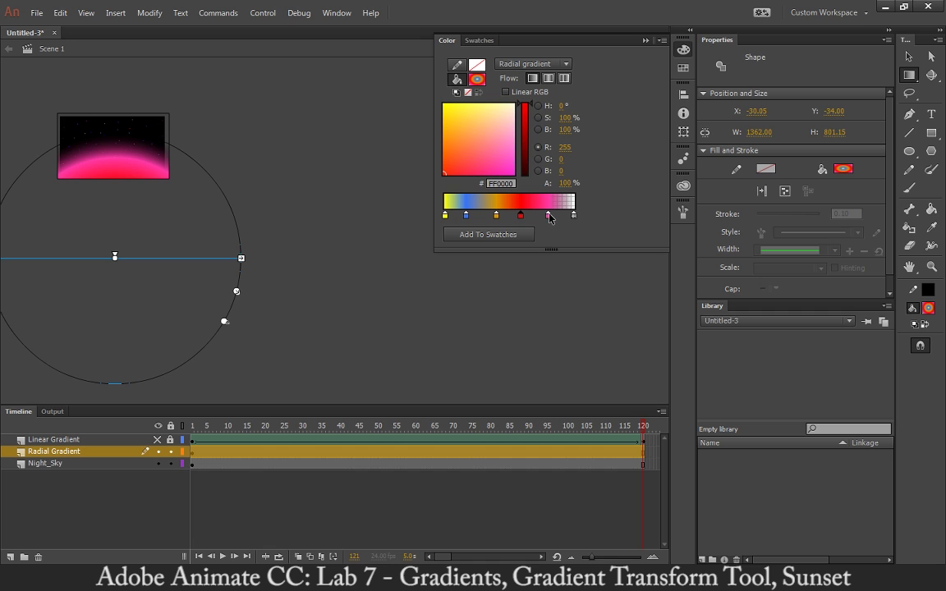
click(548, 215)
click(573, 216)
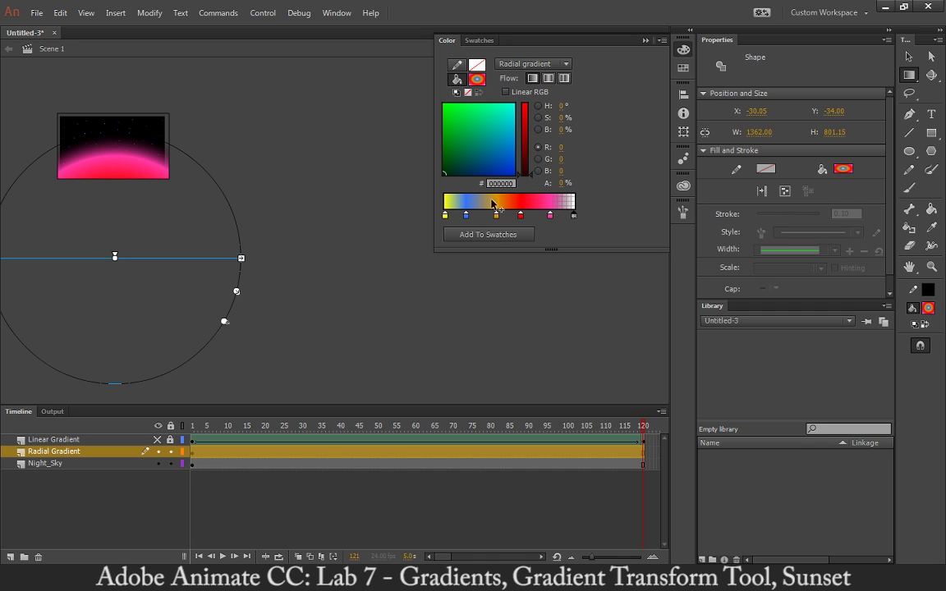
Set the alpha of the gradient's pink FF3AA6 stop to 75%
click(549, 215)
click(569, 184)
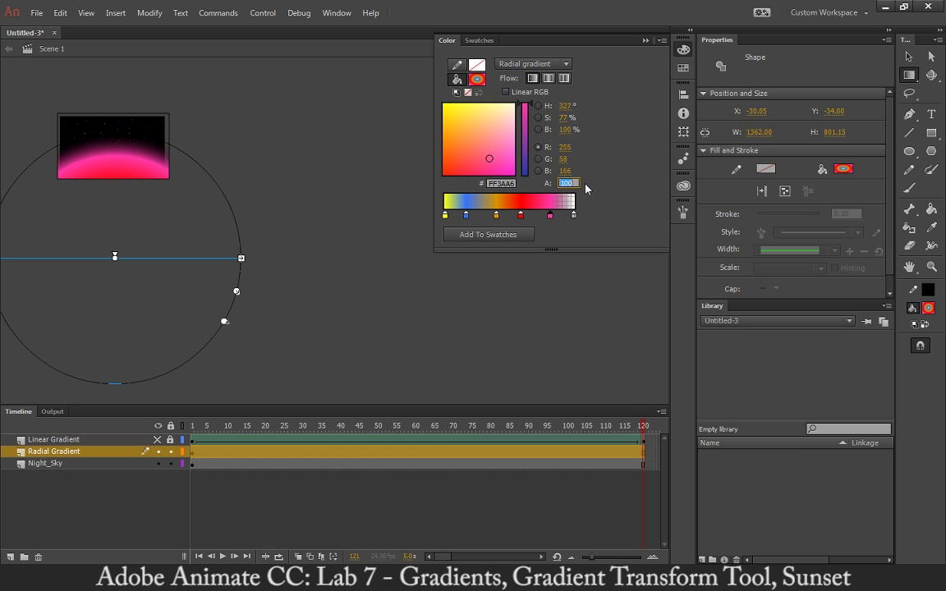
text(75)
key(Return)
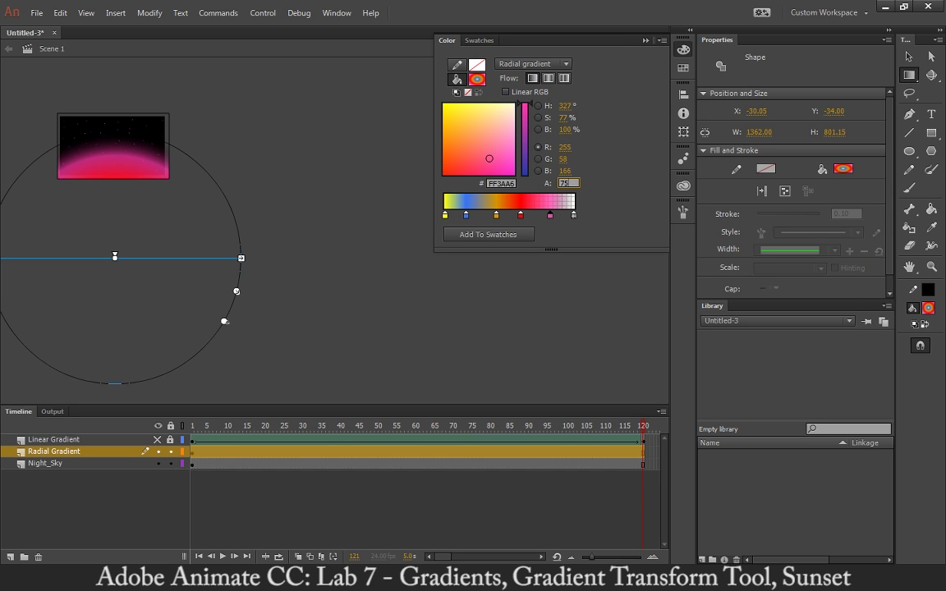
Try lower alpha values of 55% and 65% on the red FF0000 stop, and settle on 90%
click(521, 215)
click(568, 183)
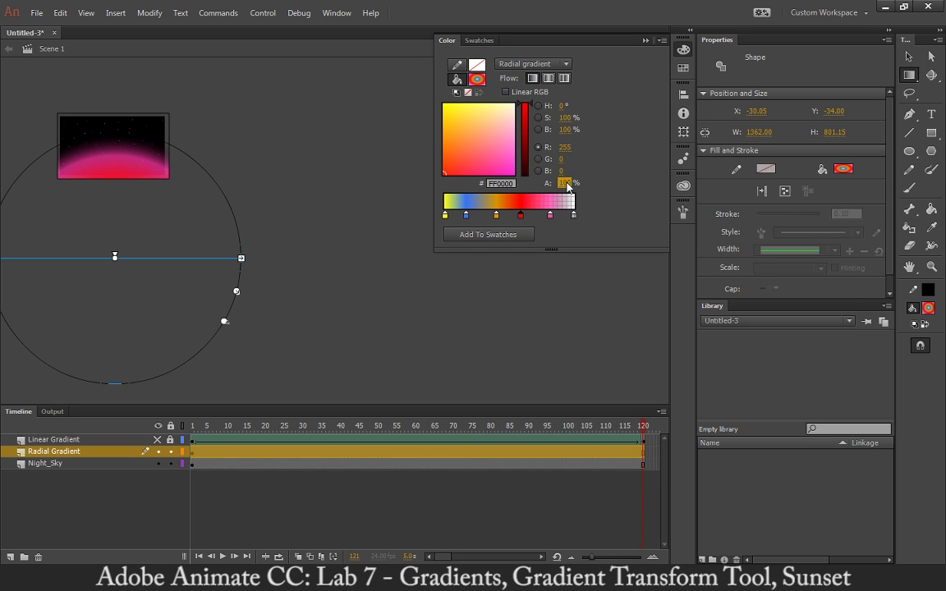
text(55)
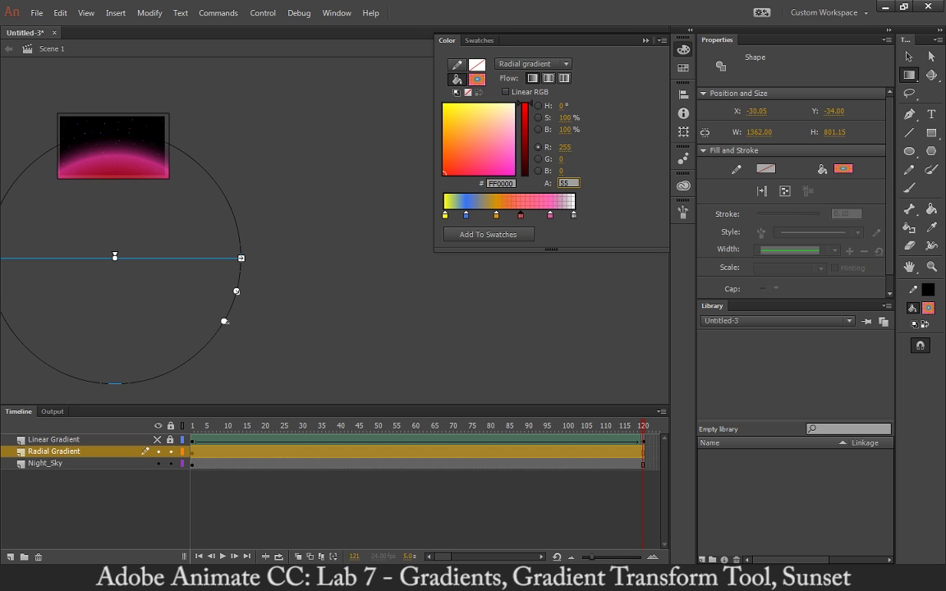
key(Return)
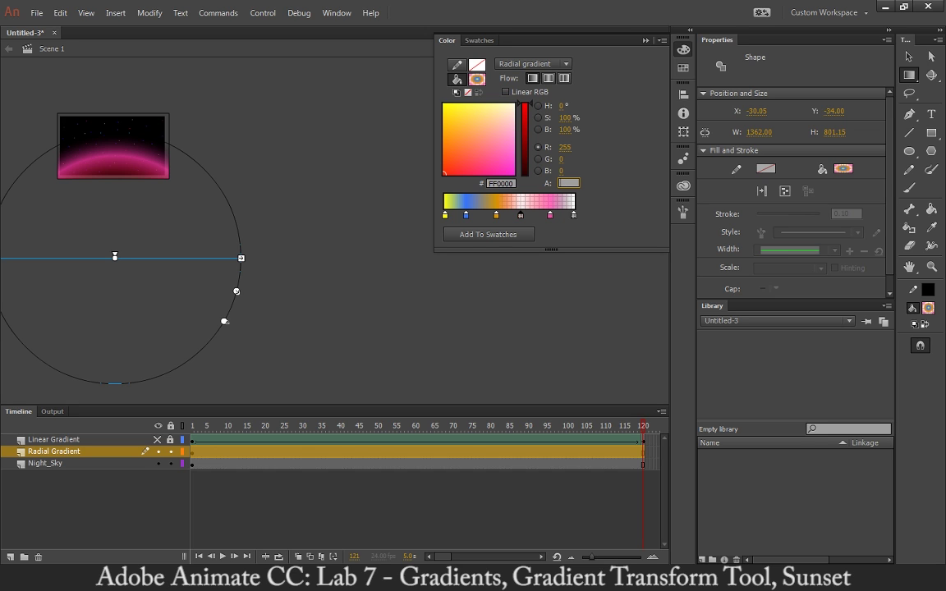
text(5)
key(Return)
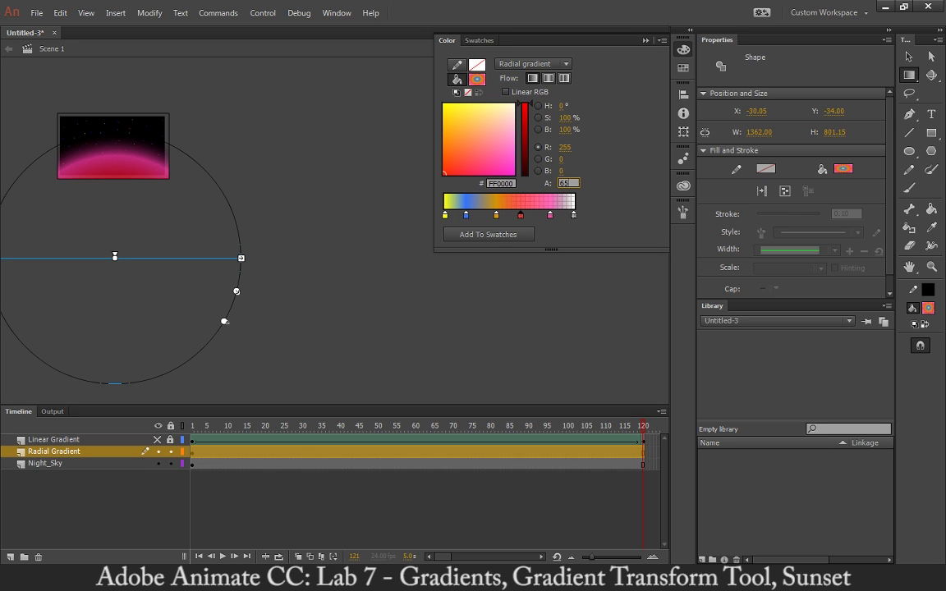
key(BackSpace)
key(BackSpace)
text(9)
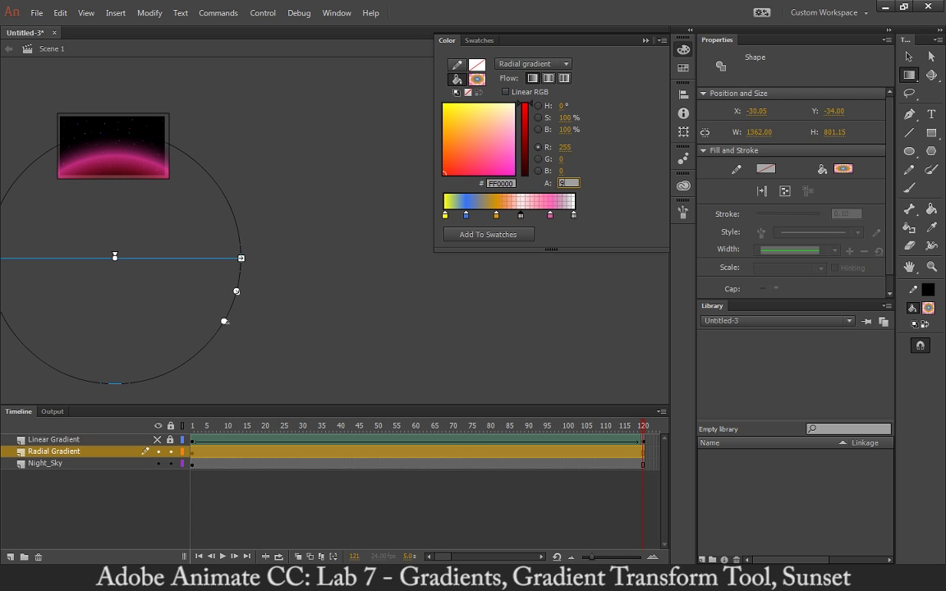
text(0)
key(Return)
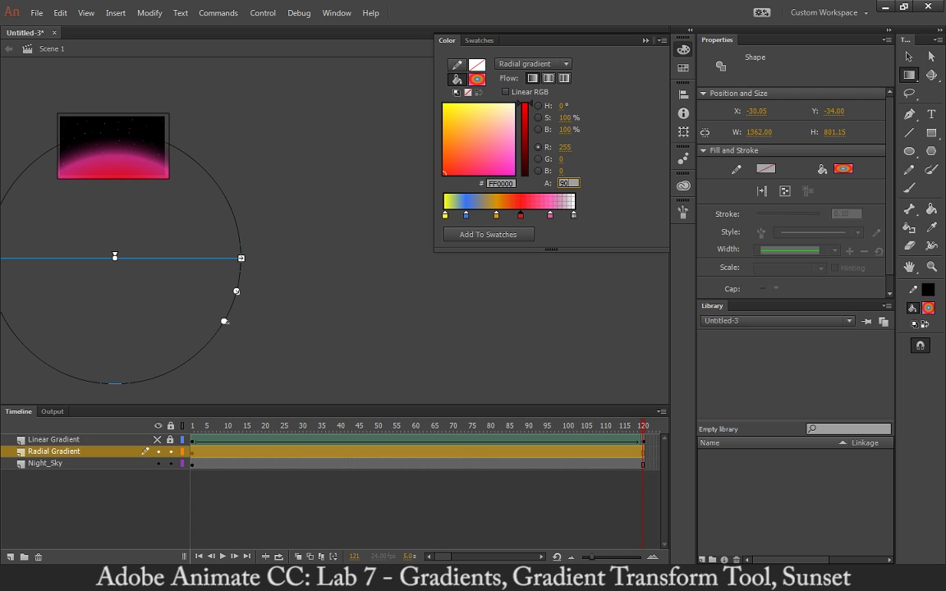
Move the radial gradient's centre up to the middle of the rectangle's bottom edge
click(573, 215)
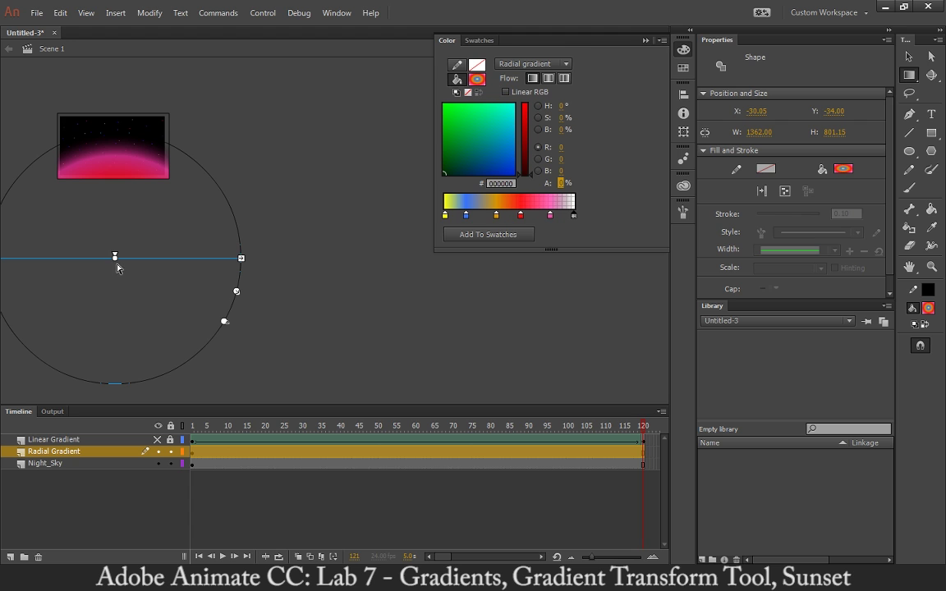
drag(116, 257, 114, 179)
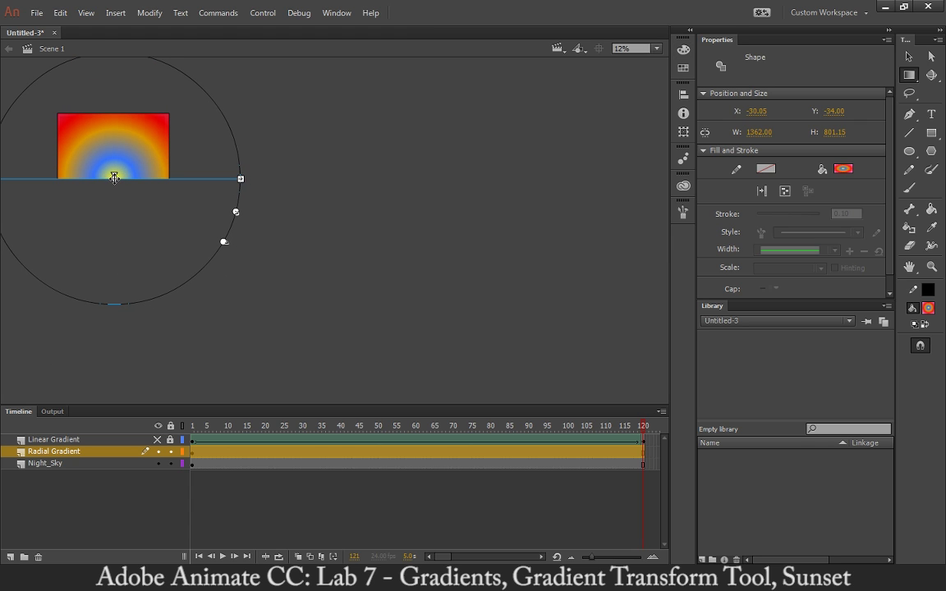
Shift the blue, orange and red stops outward and enlarge the gradient until only its yellow-to-blue range fills the rectangle
click(682, 49)
drag(465, 215, 509, 219)
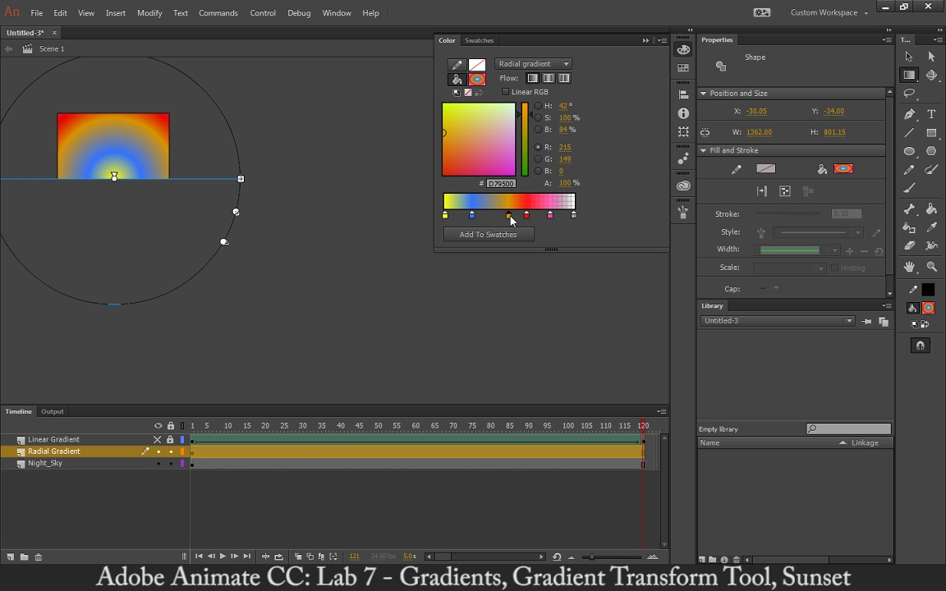
drag(236, 214, 415, 262)
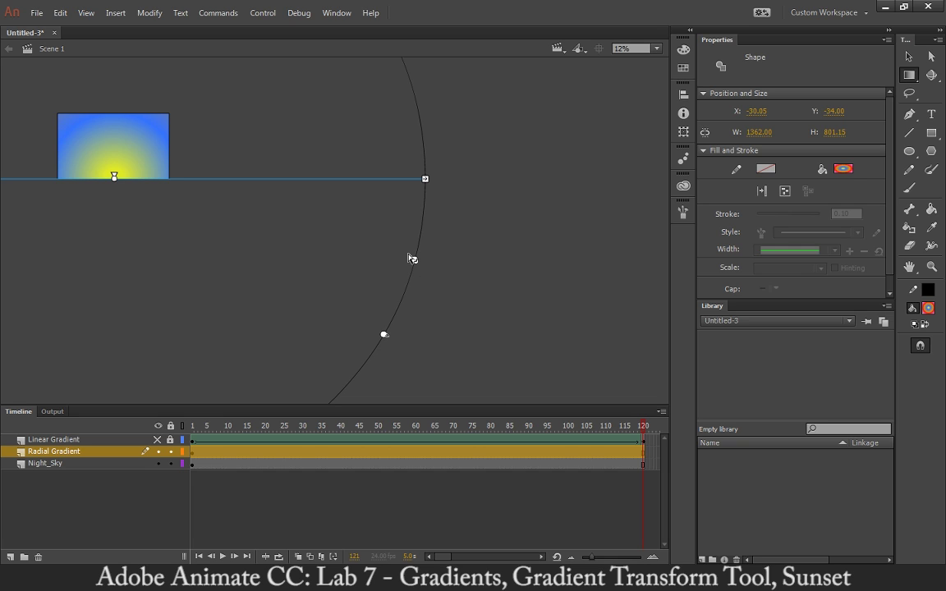
Insert a keyframe at frame 121 of the Radial Gradient layer
click(617, 427)
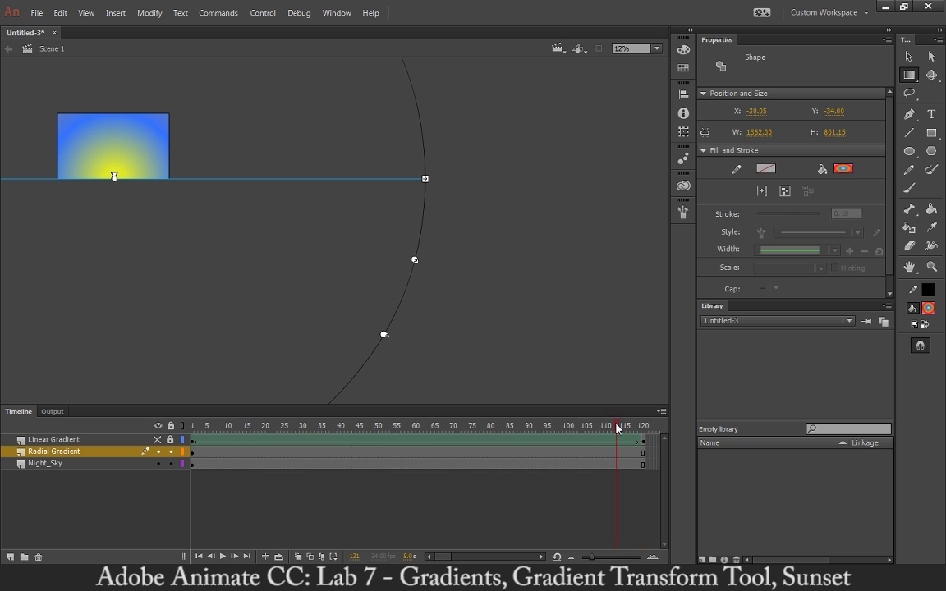
drag(618, 428, 643, 451)
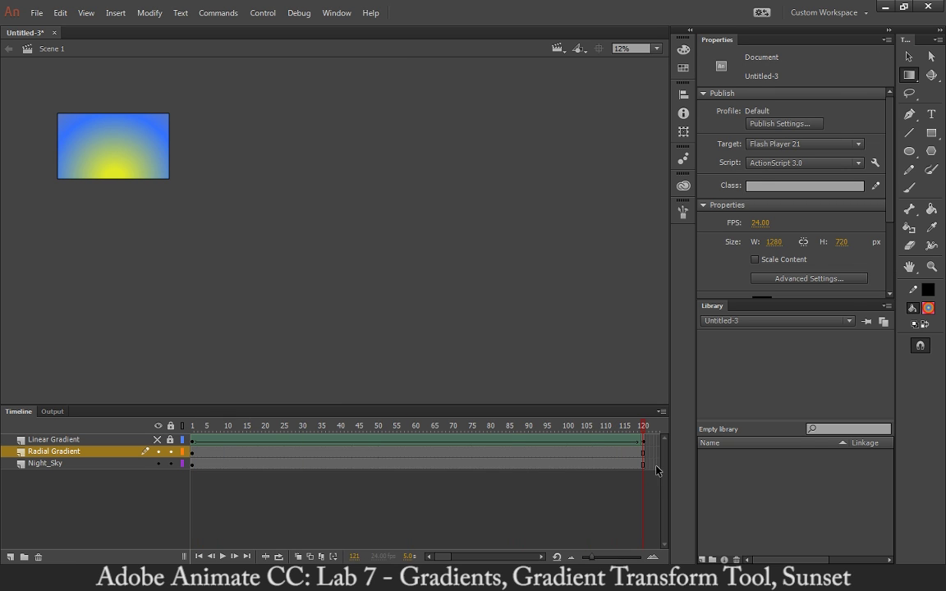
click(127, 163)
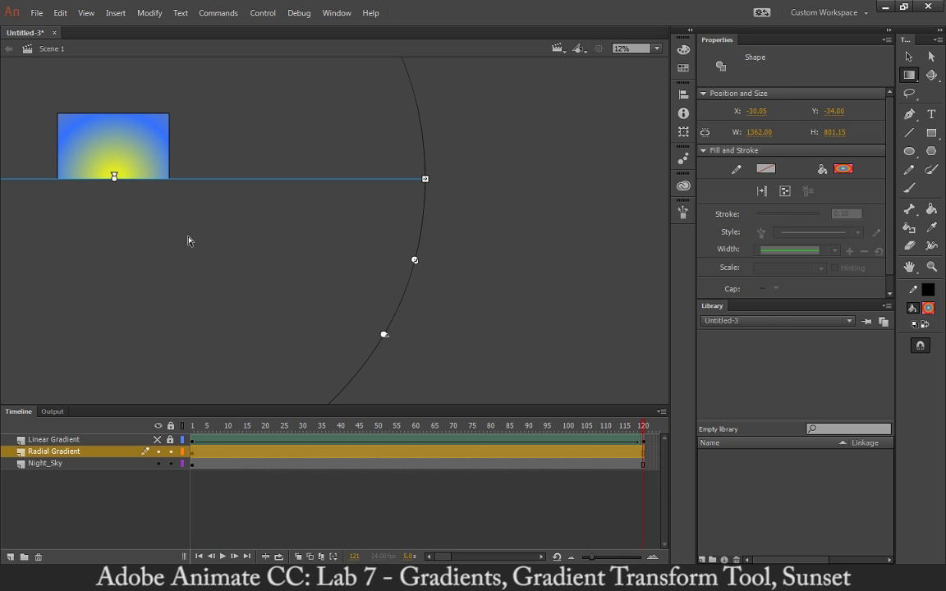
click(648, 465)
click(645, 453)
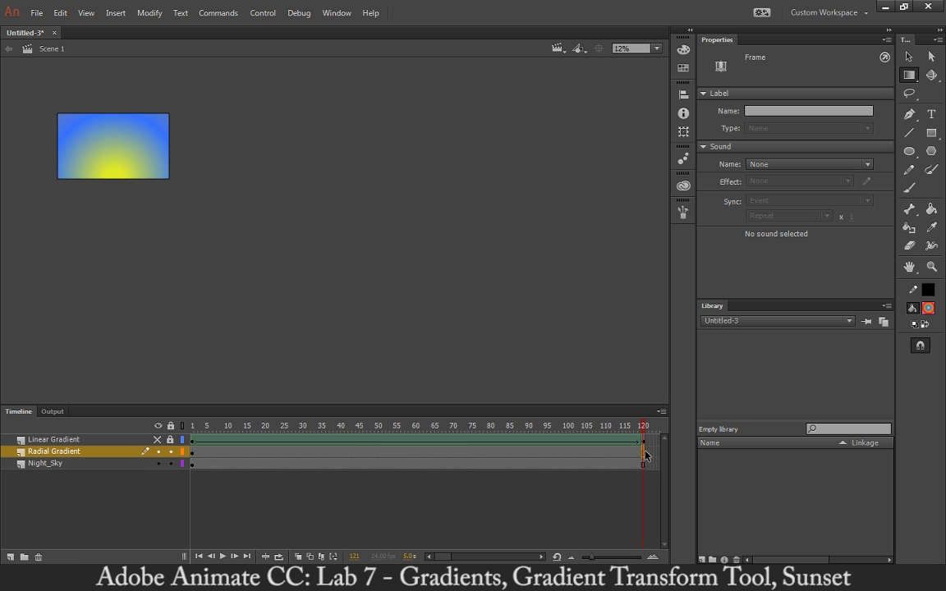
In the end keyframe, move the radial gradient's centre far below the stage so that almost only the night sky shows
click(106, 162)
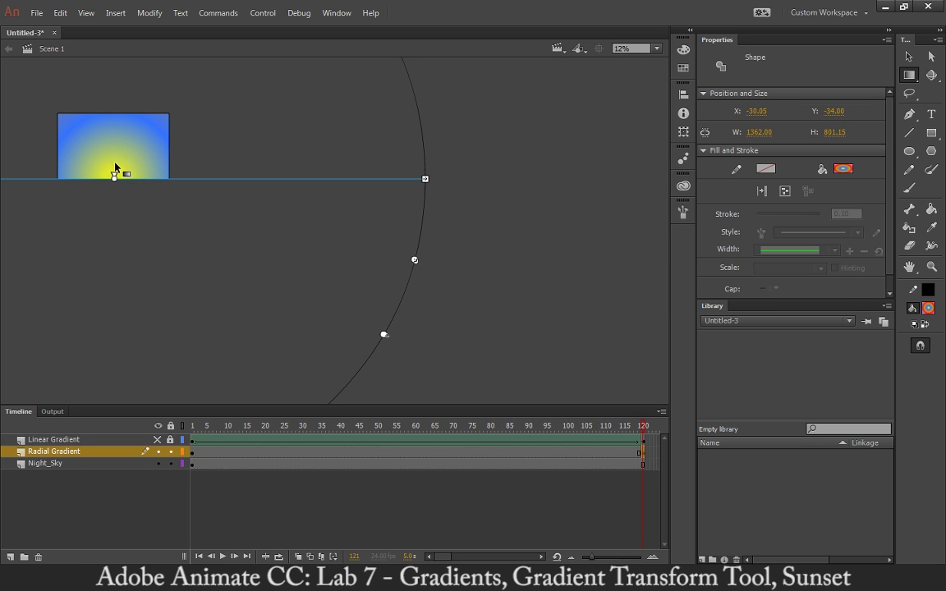
drag(115, 178, 123, 365)
drag(122, 420, 122, 394)
key(ctrl+minus)
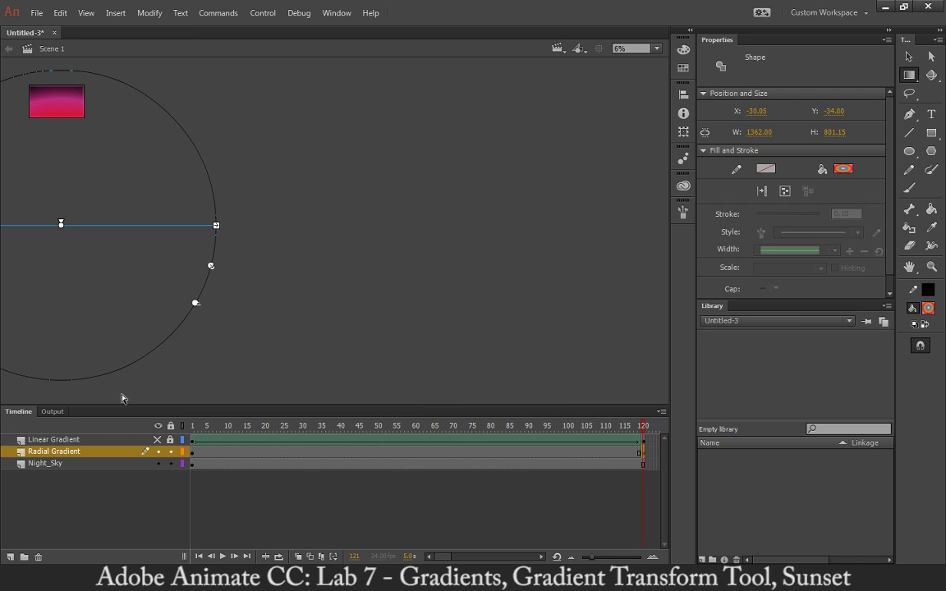
drag(61, 224, 61, 262)
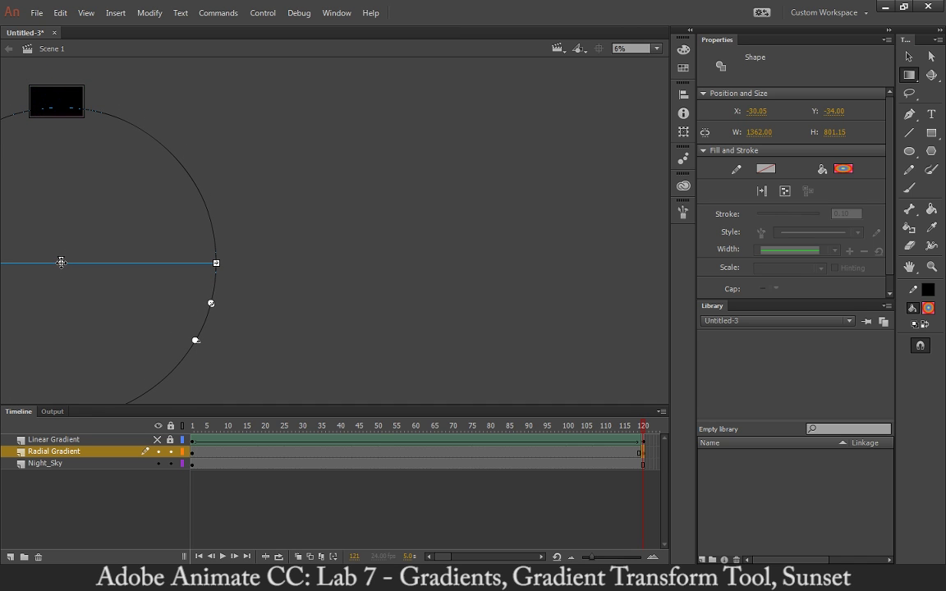
Create a shape tween between the two keyframes of the Radial Gradient layer
click(359, 452)
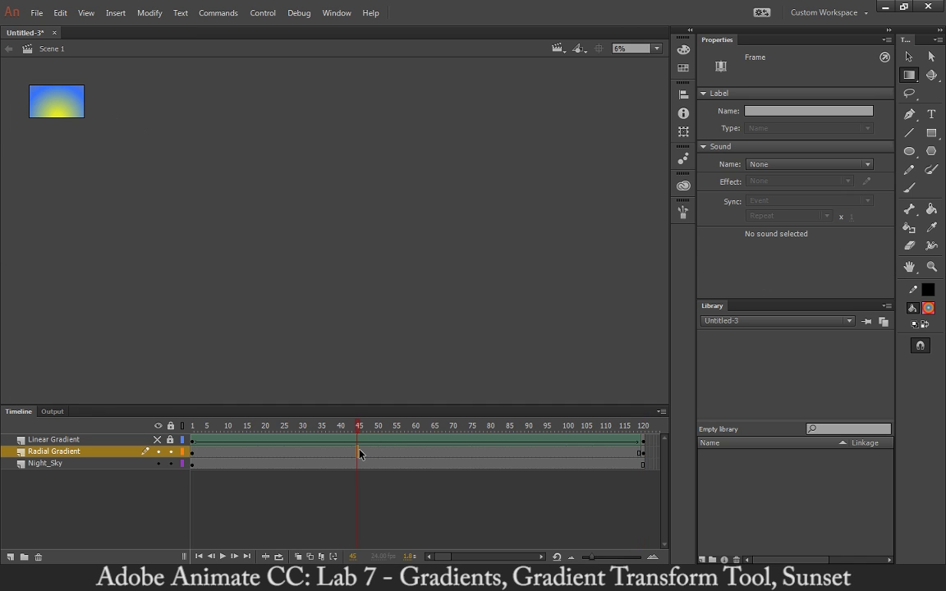
right_click(359, 452)
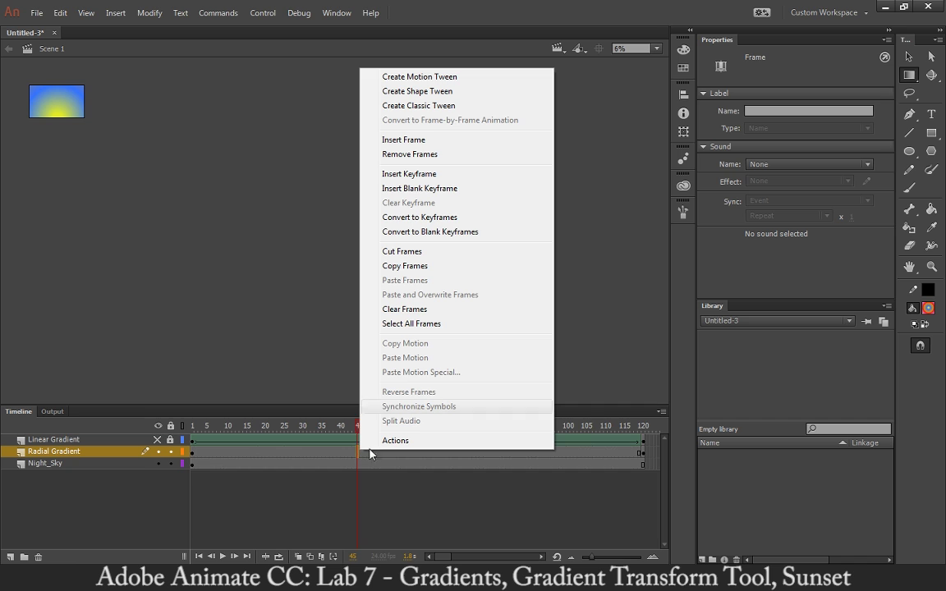
click(417, 91)
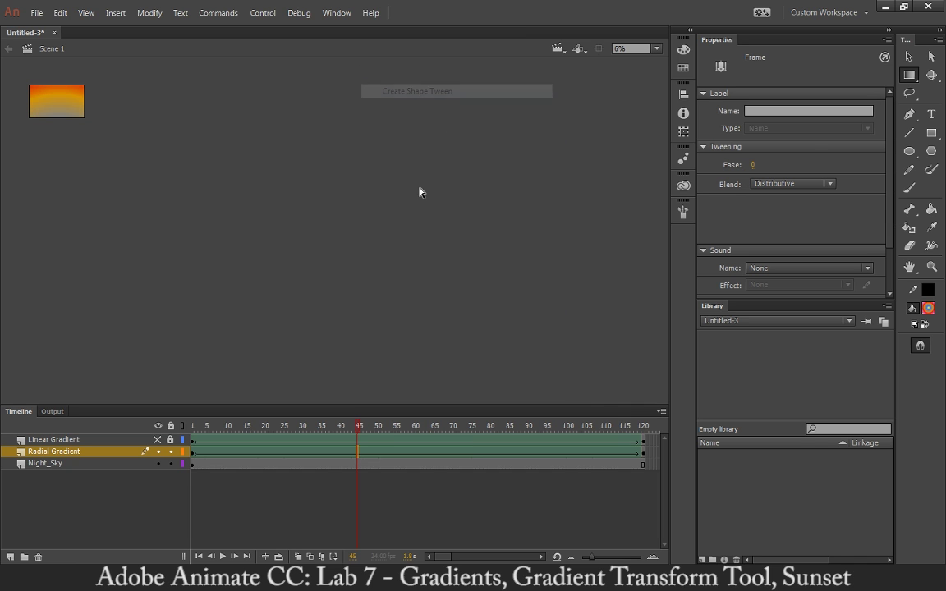
Play the tweened sunset on the timeline and preview it as a test movie at a larger size
click(214, 428)
key(shift+comma)
key(Return)
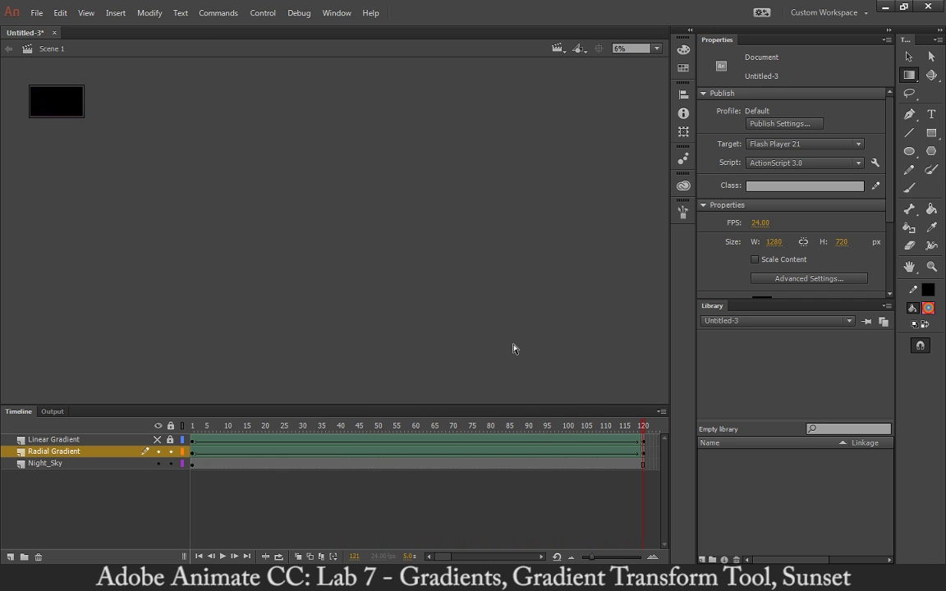
key(ctrl+2)
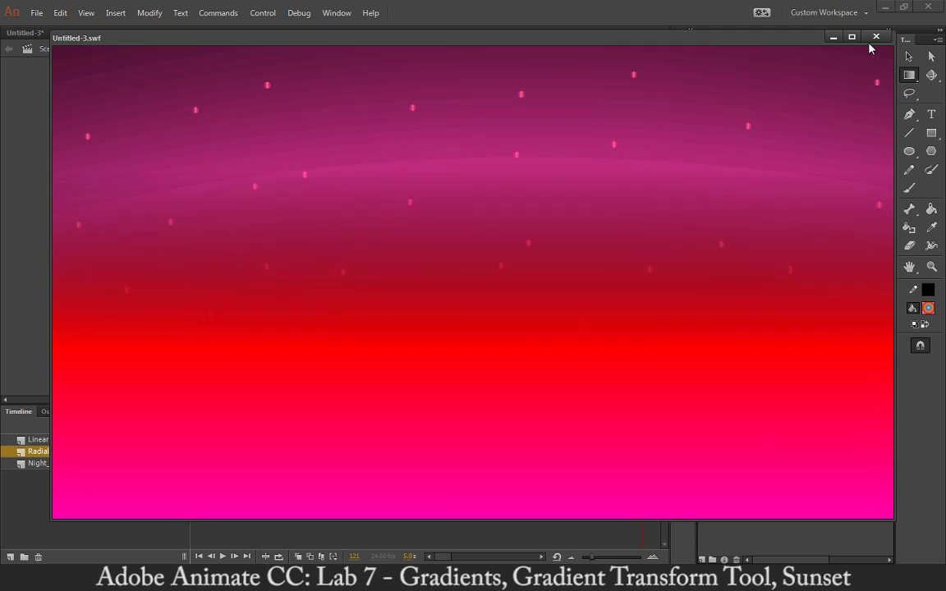
click(877, 37)
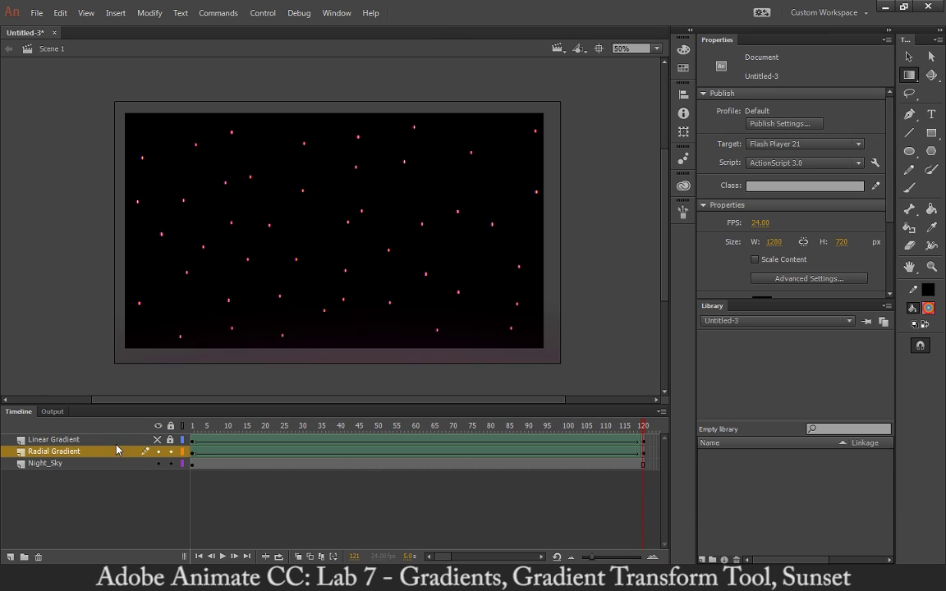
Replay the radial sunset animation and scrub the timeline back to frame 1
key(Return)
click(303, 427)
drag(304, 428, 168, 433)
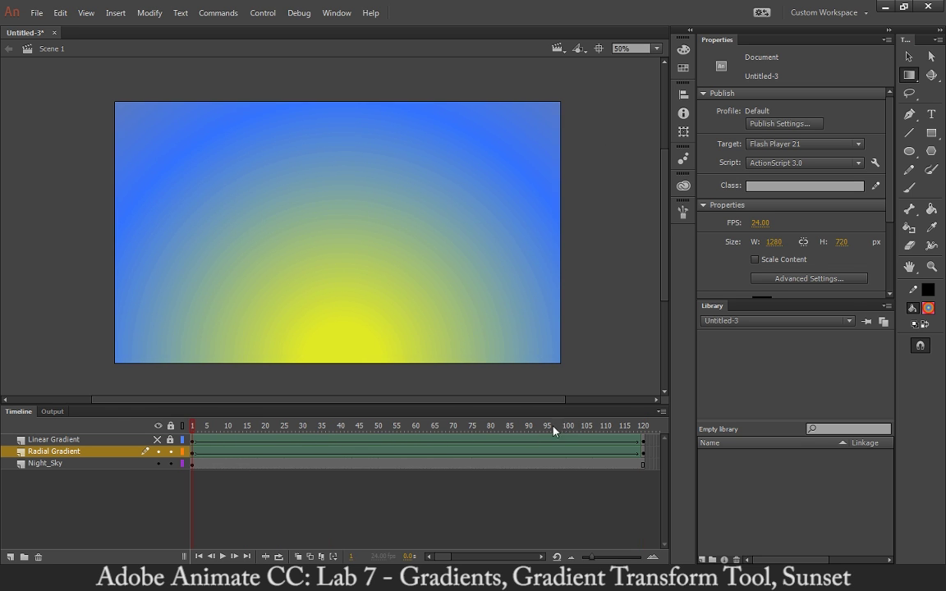
Select the Radial Gradient layer's end keyframe at frame 121 and open the colour settings of its radial fill
click(643, 425)
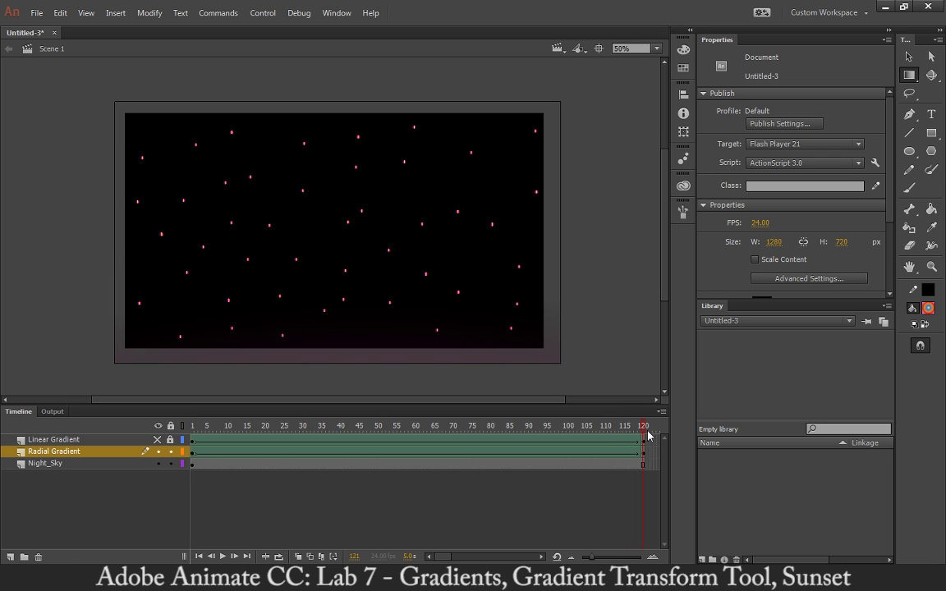
click(644, 451)
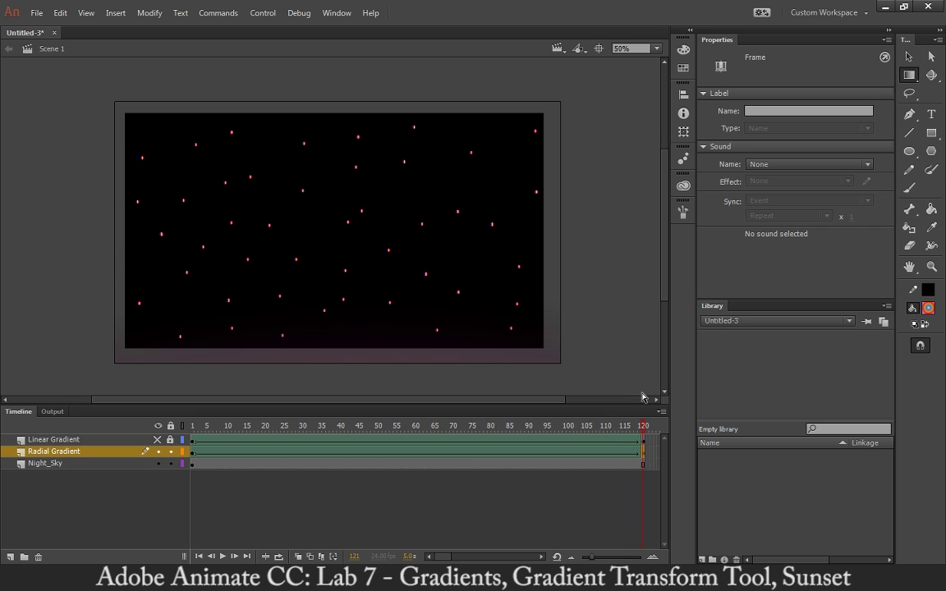
click(687, 55)
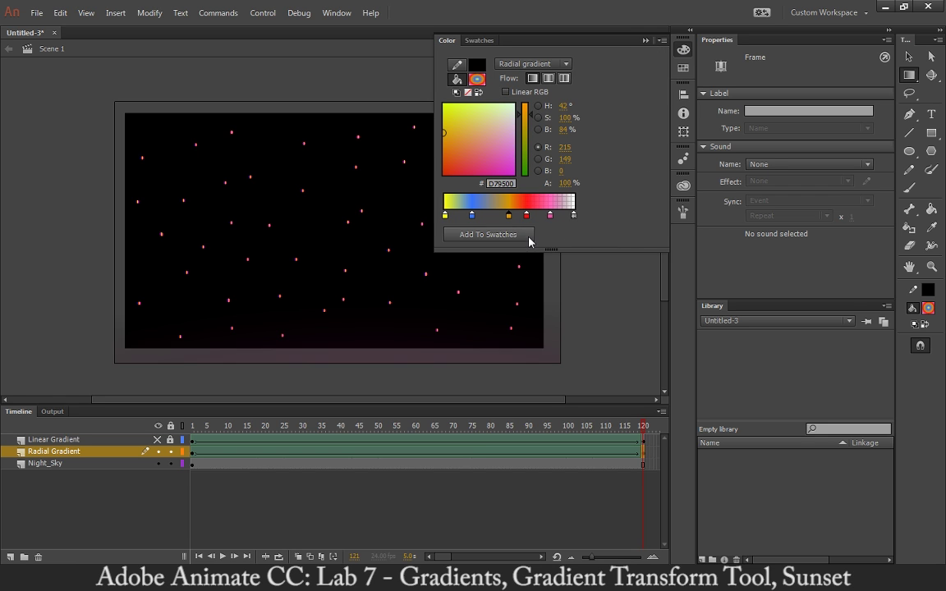
click(928, 308)
click(804, 461)
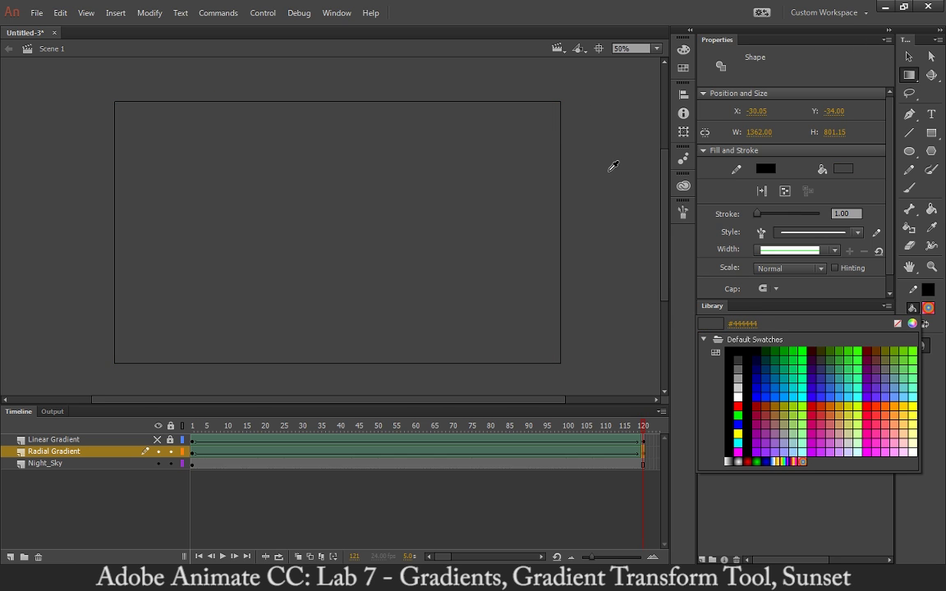
key(Escape)
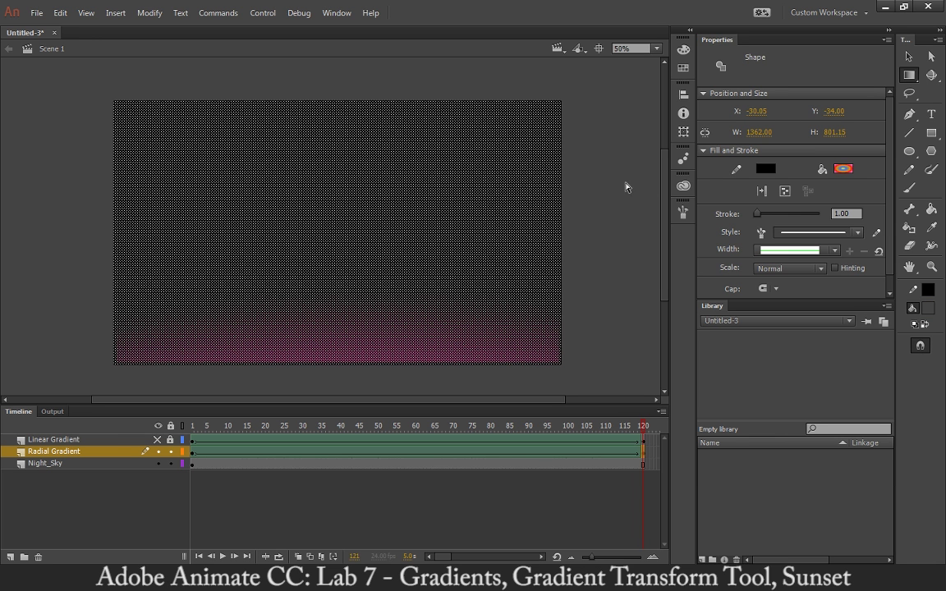
Examine the radial gradient's transform outline around the stage in the end keyframe, then scrub the timeline to the end of the tween
click(578, 201)
click(393, 229)
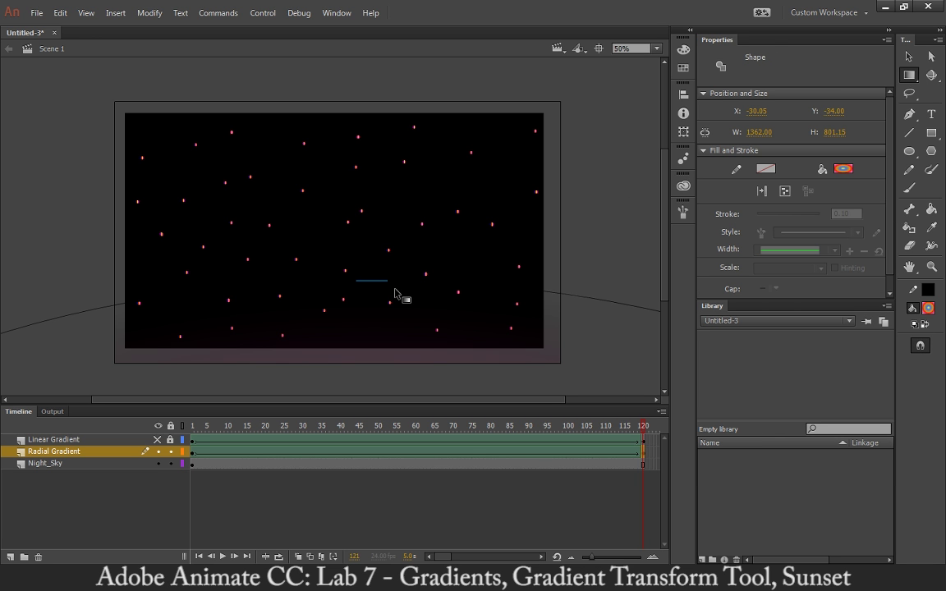
key(ctrl+minus)
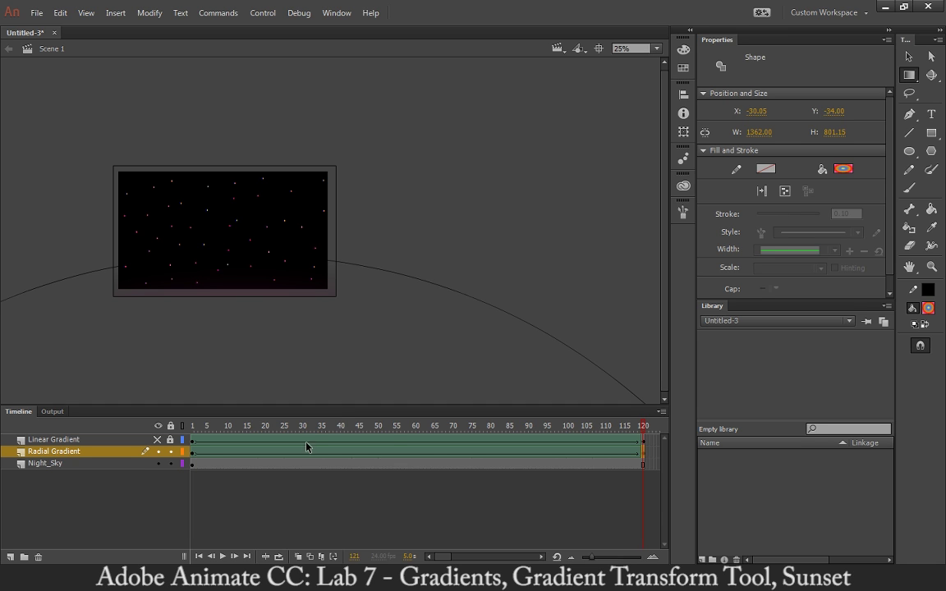
drag(511, 426, 687, 440)
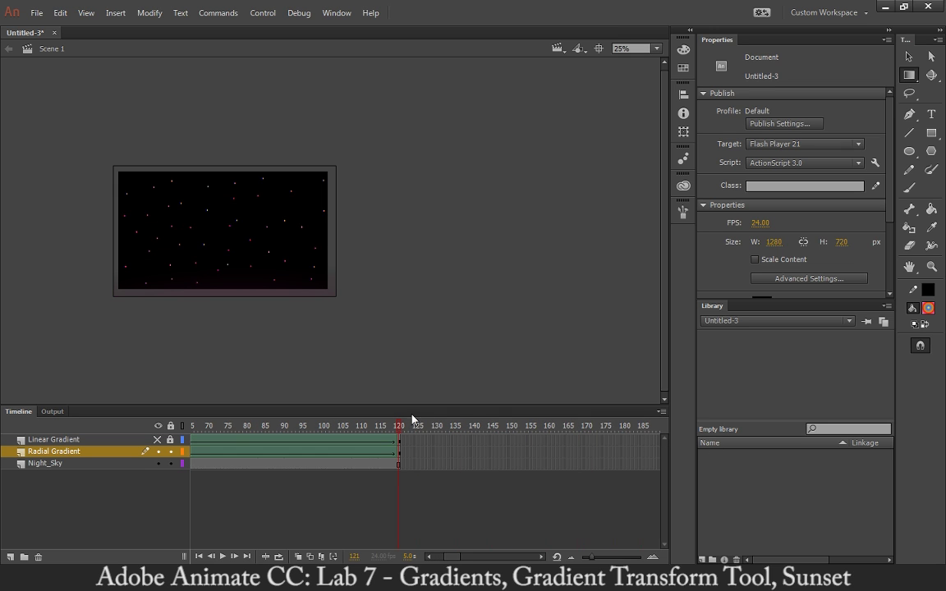
Remove the red FF0000 colour stop from the radial gradient fill of the shape in the end keyframe
click(684, 51)
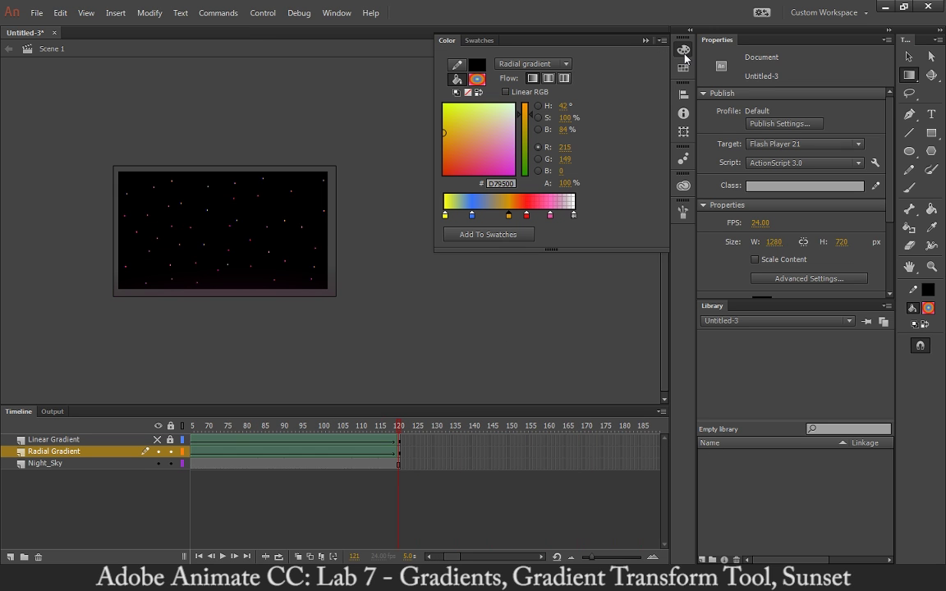
click(684, 51)
click(266, 239)
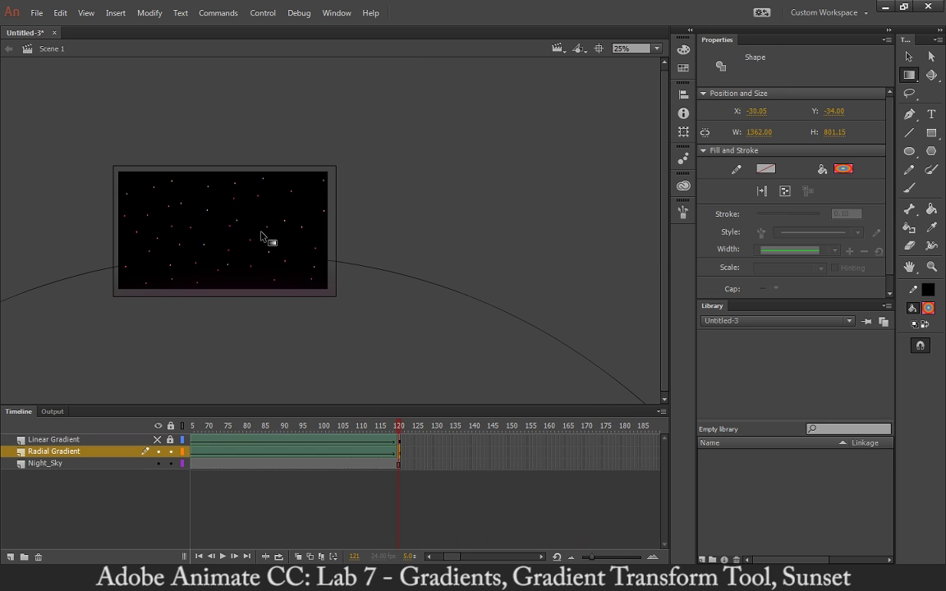
click(683, 49)
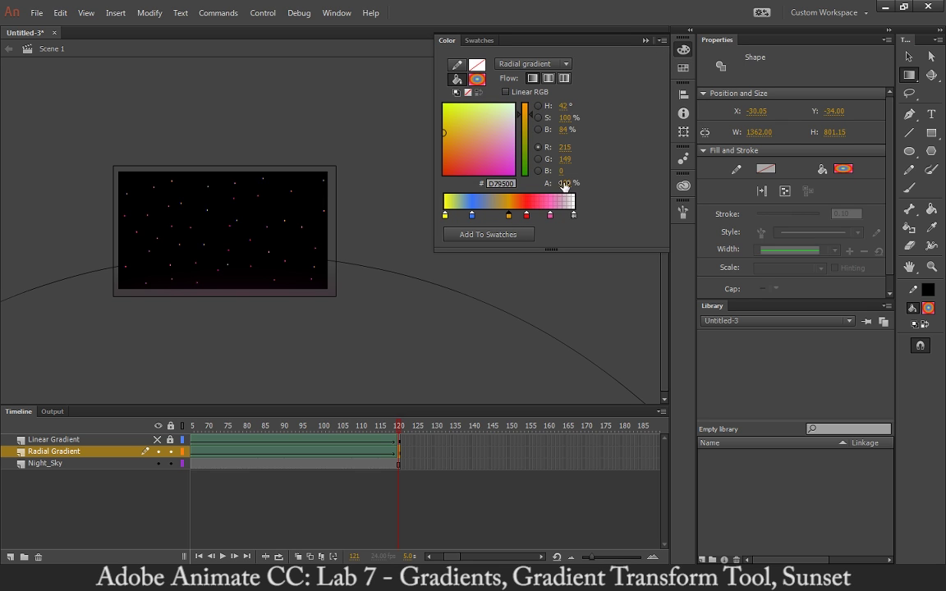
click(527, 217)
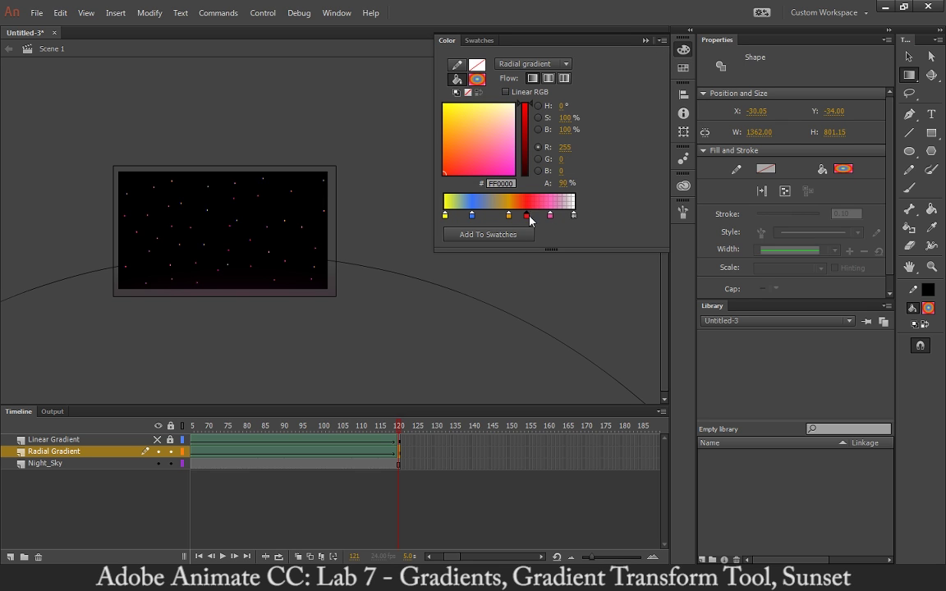
drag(527, 216, 541, 239)
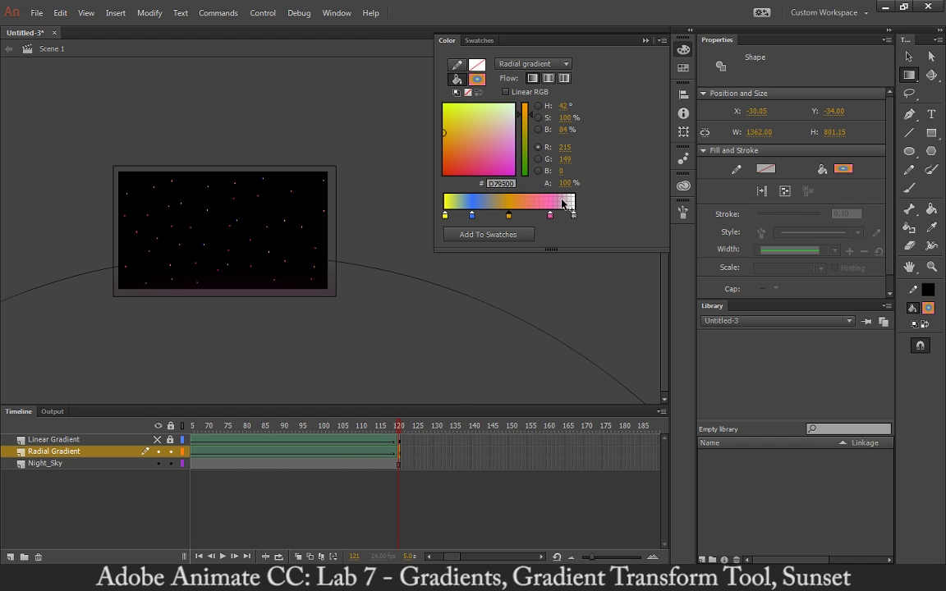
Scrub the timeline back to frame 1 and fit the stage in the window
drag(299, 430, 195, 423)
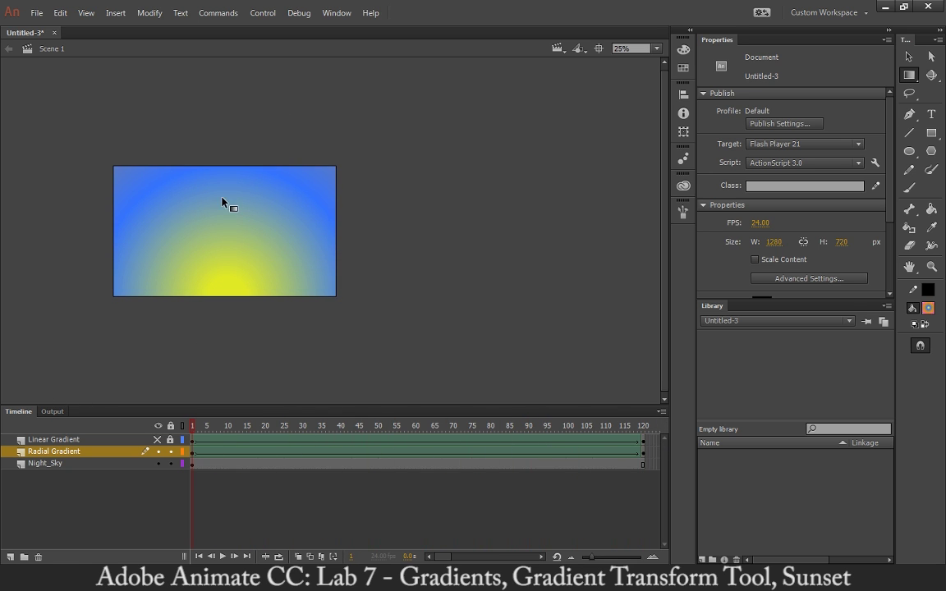
click(657, 49)
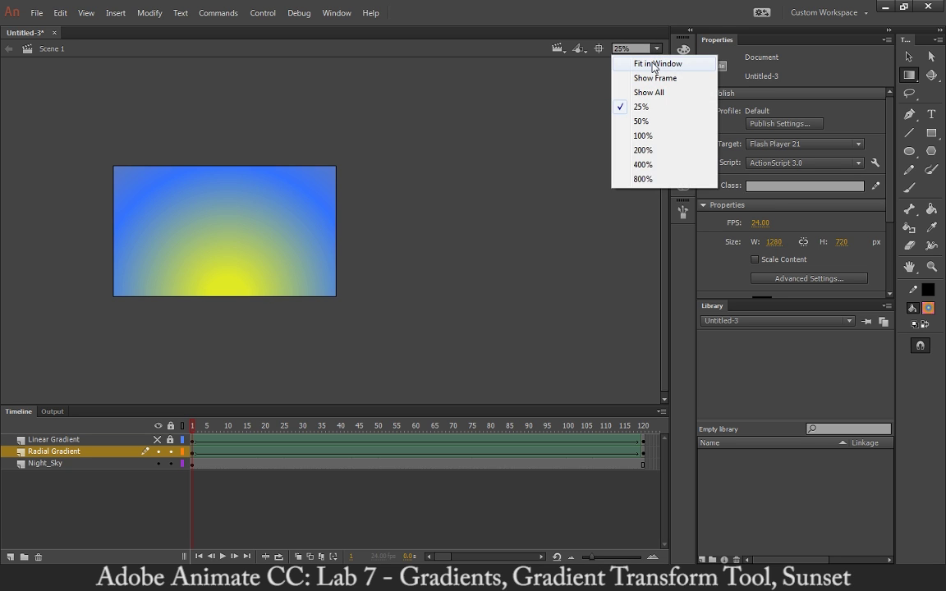
click(588, 64)
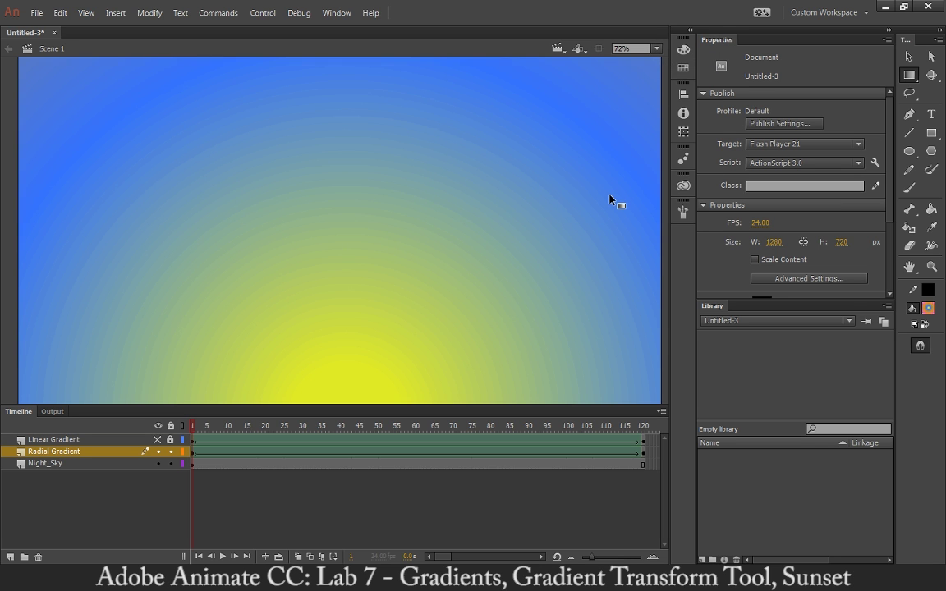